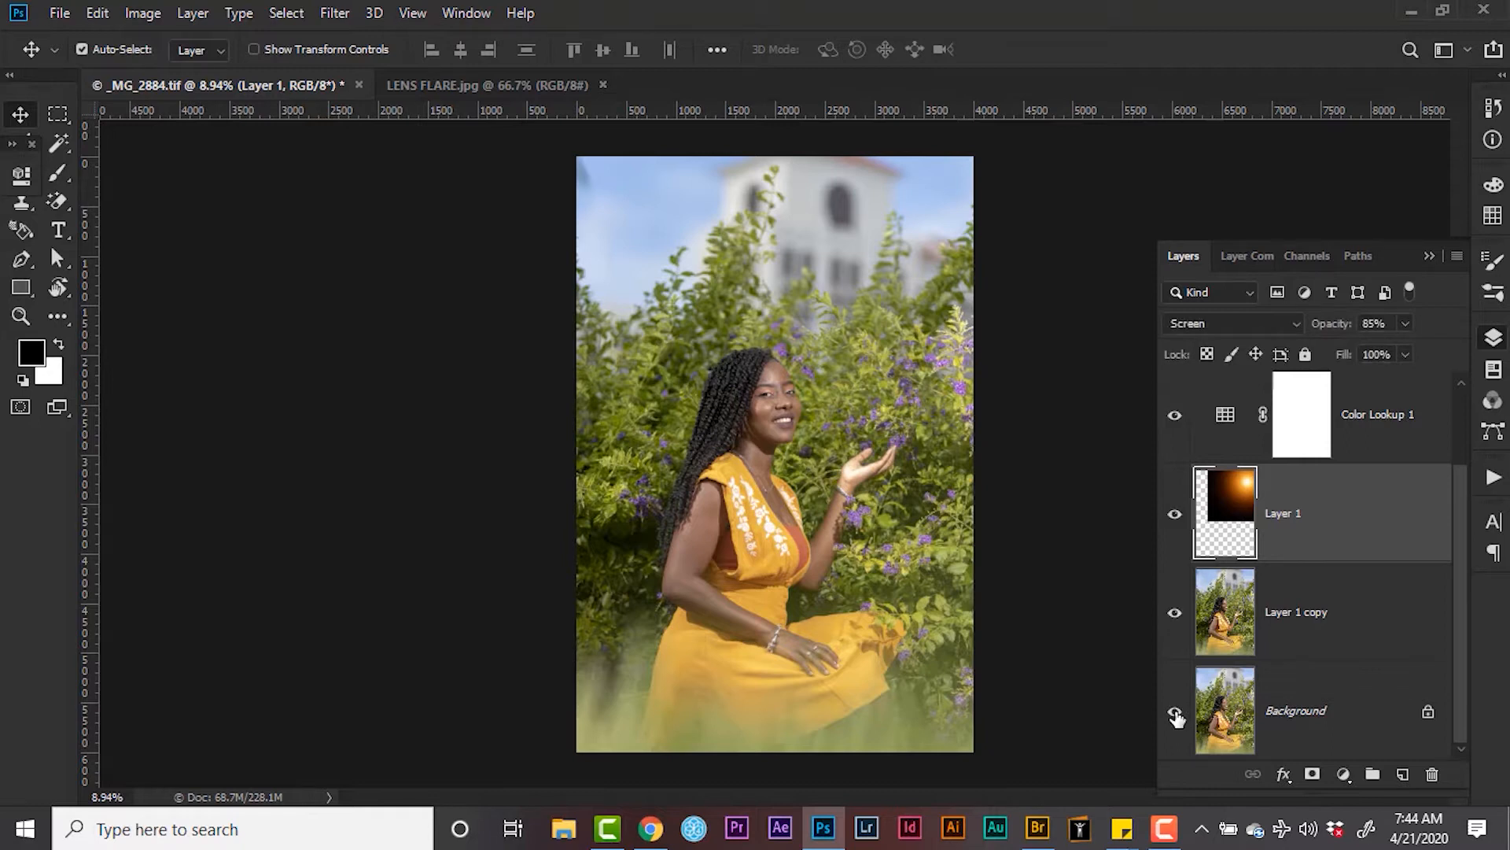
# Show only the Background layer to compare the original photo with the edited version.
pyautogui.keyDown('alt'); pyautogui.click(1175, 714); pyautogui.keyUp('alt')
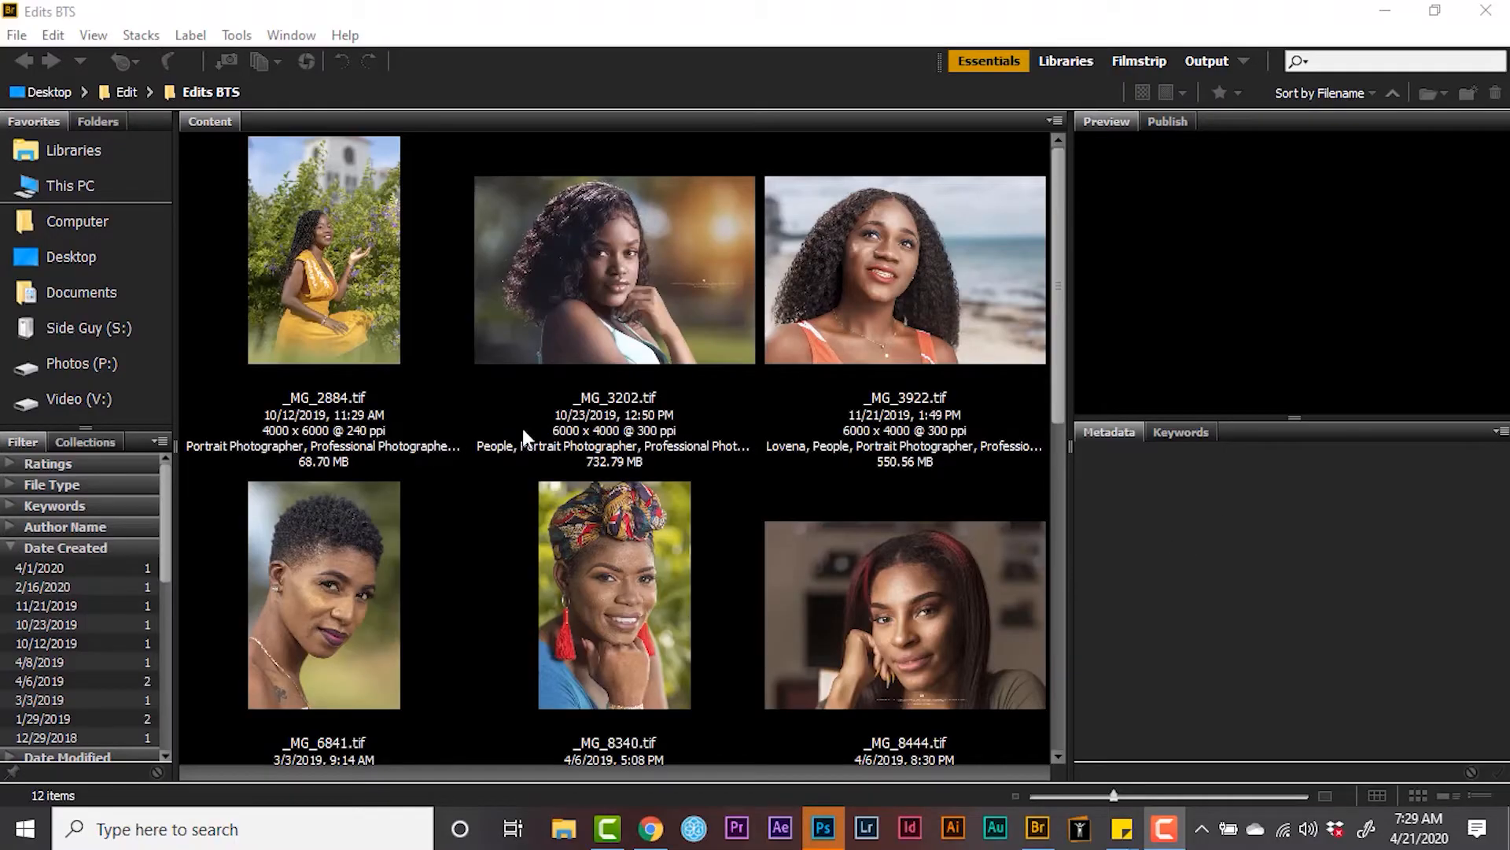
# Open the photo _MG_2884.tif from the Bridge folder in Photoshop.
pyautogui.doubleClick(363, 275)
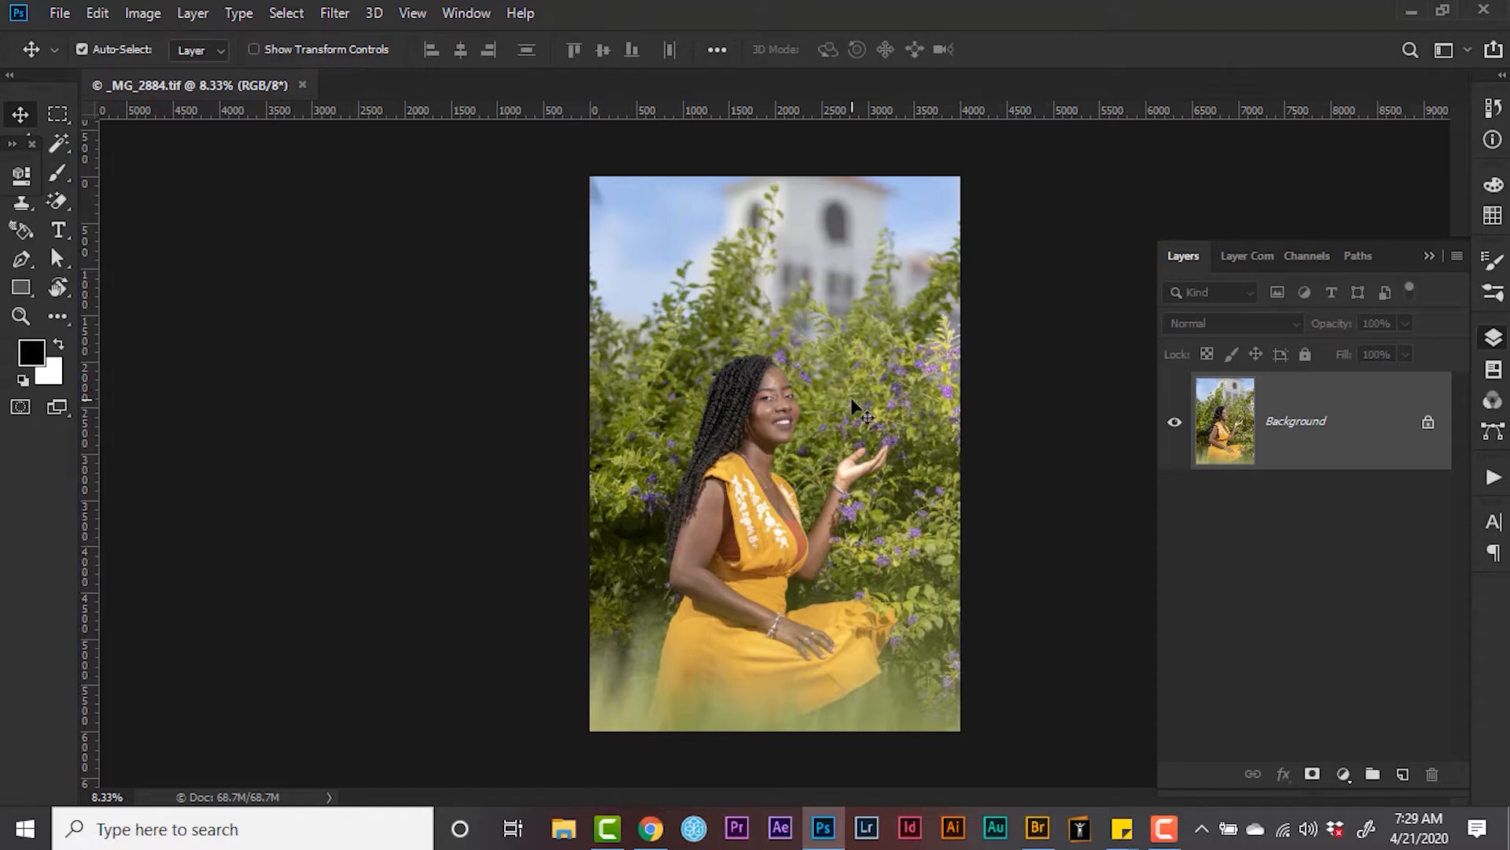
# Examine the portrait up close, checking the face, hair, hands, dress and arms for areas that need retouching.
pyautogui.scroll(8, 856, 406)
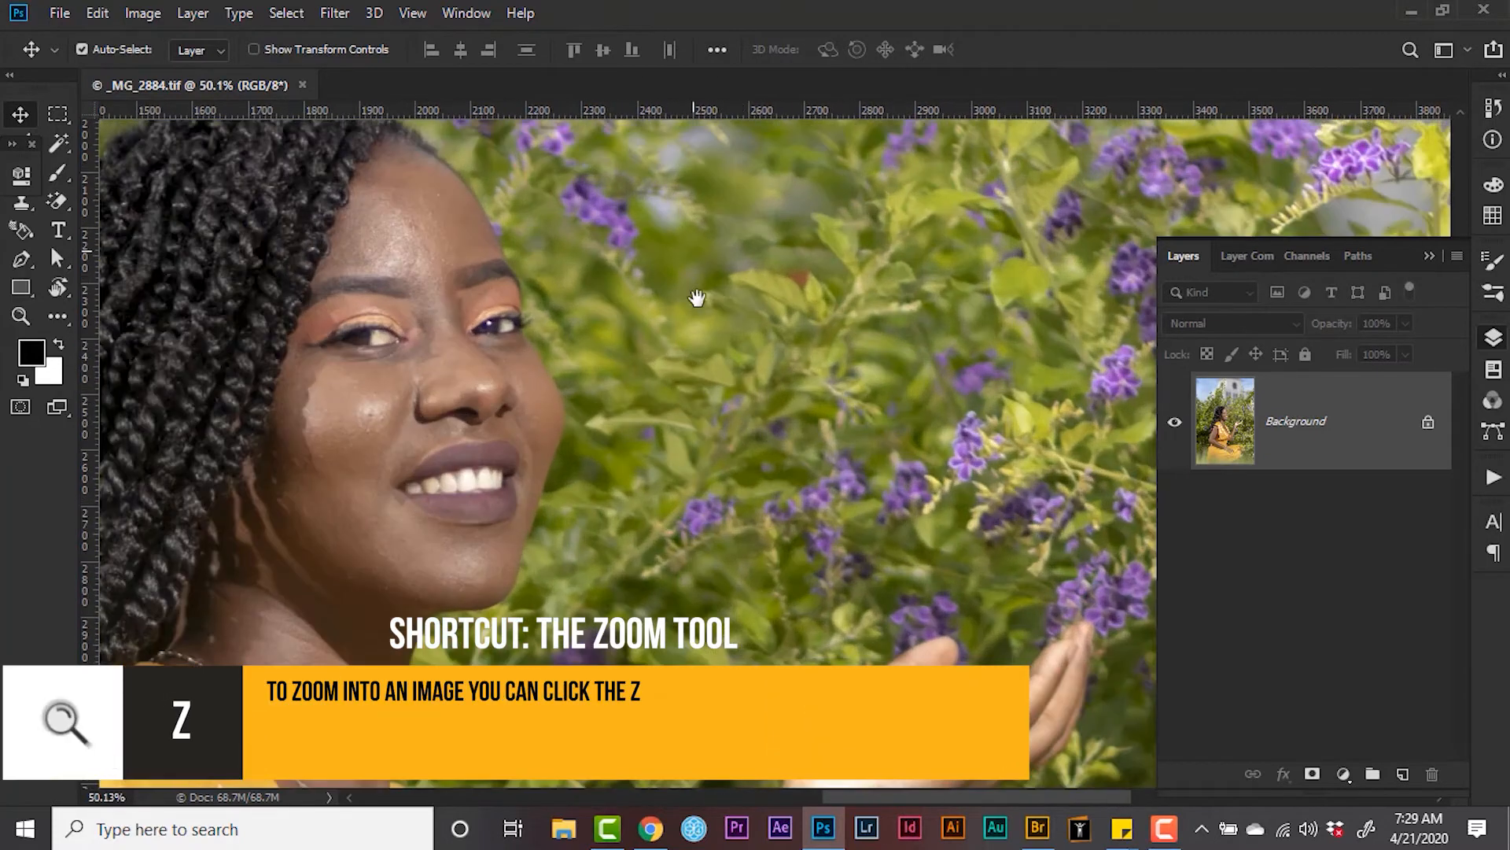
pyautogui.moveTo(697, 298); pyautogui.dragTo(720, 684)
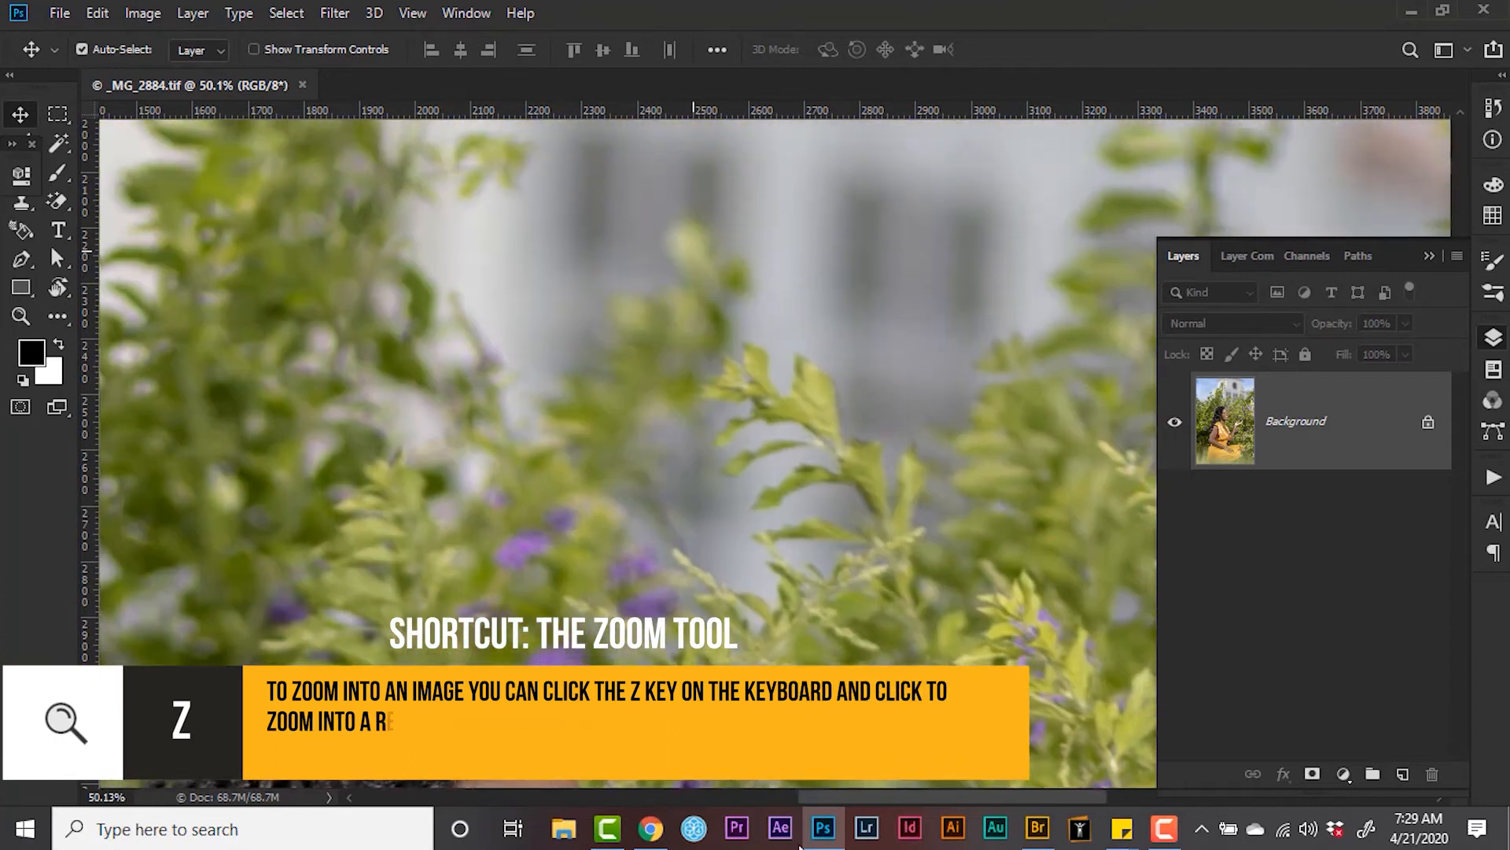
pyautogui.click(785, 796)
pyautogui.moveTo(925, 488); pyautogui.dragTo(210, 47)
pyautogui.moveTo(857, 598); pyautogui.dragTo(566, 355)
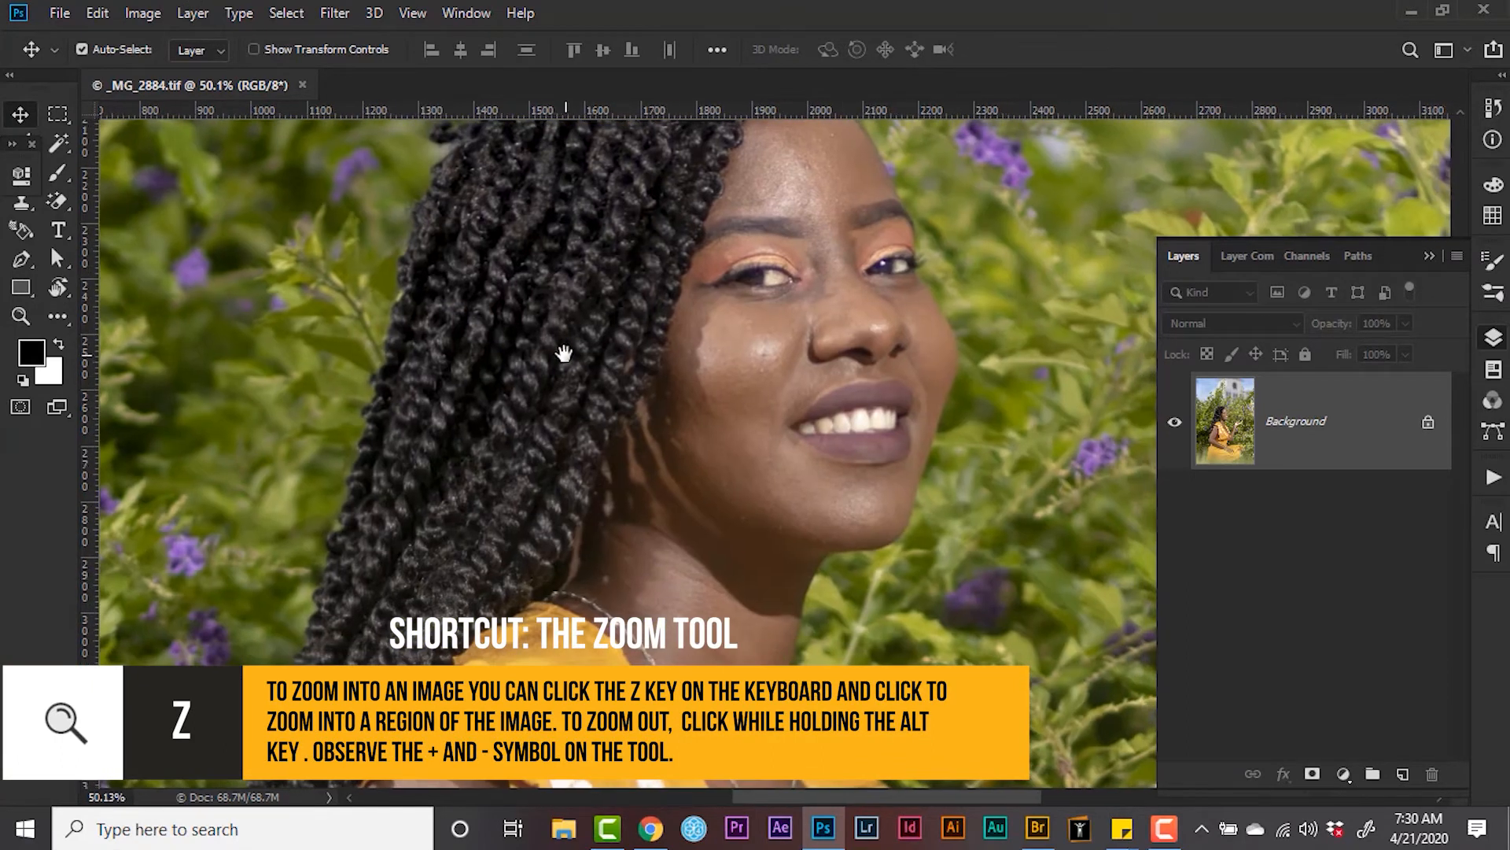
pyautogui.moveTo(720, 555); pyautogui.dragTo(681, 757)
pyautogui.moveTo(668, 692); pyautogui.dragTo(546, 209)
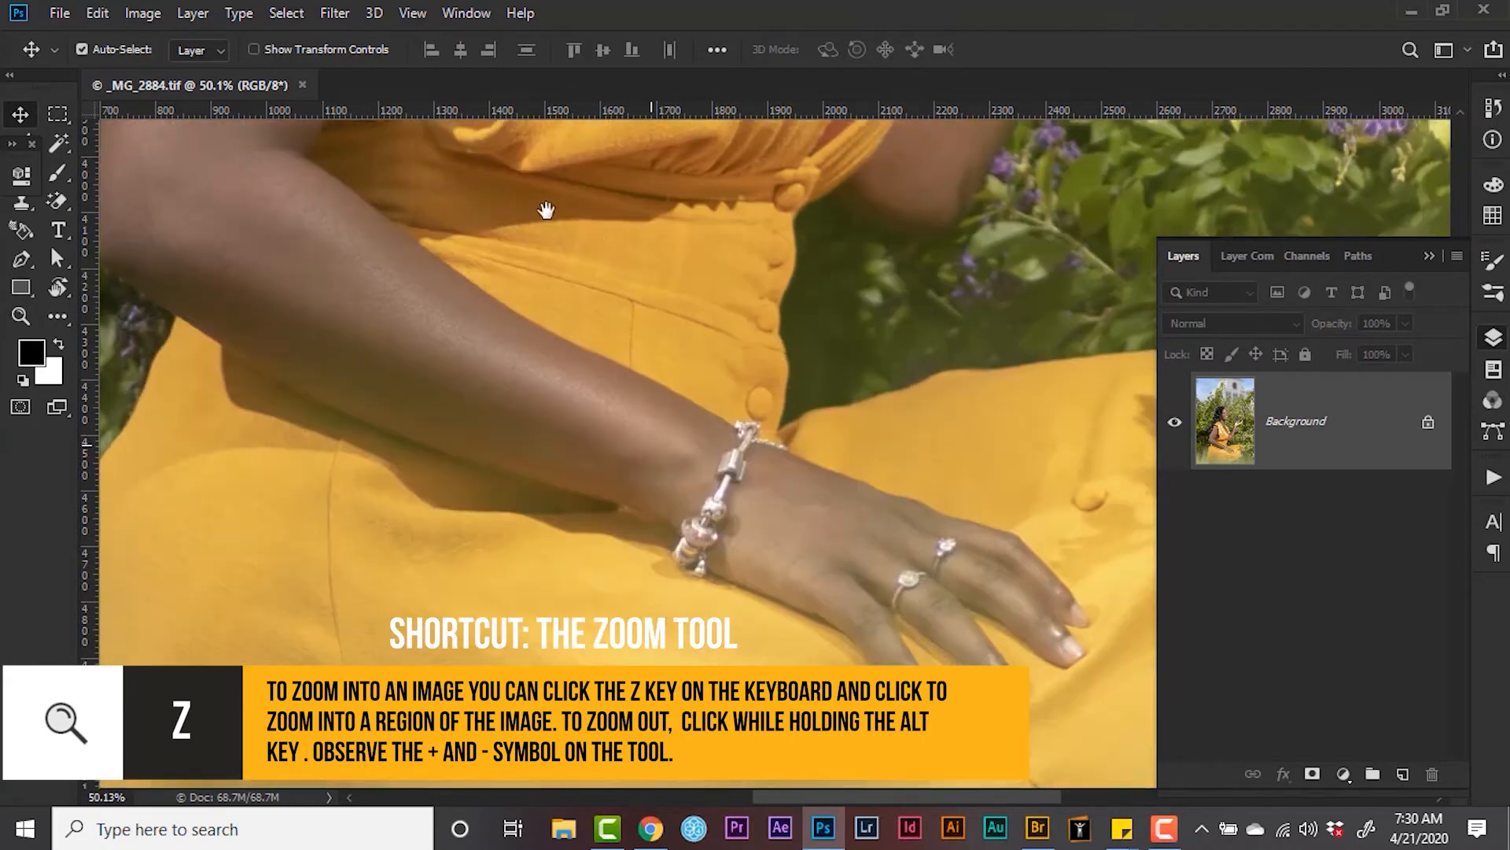
pyautogui.scroll(-3, 861, 337)
pyautogui.scroll(-2, 861, 346)
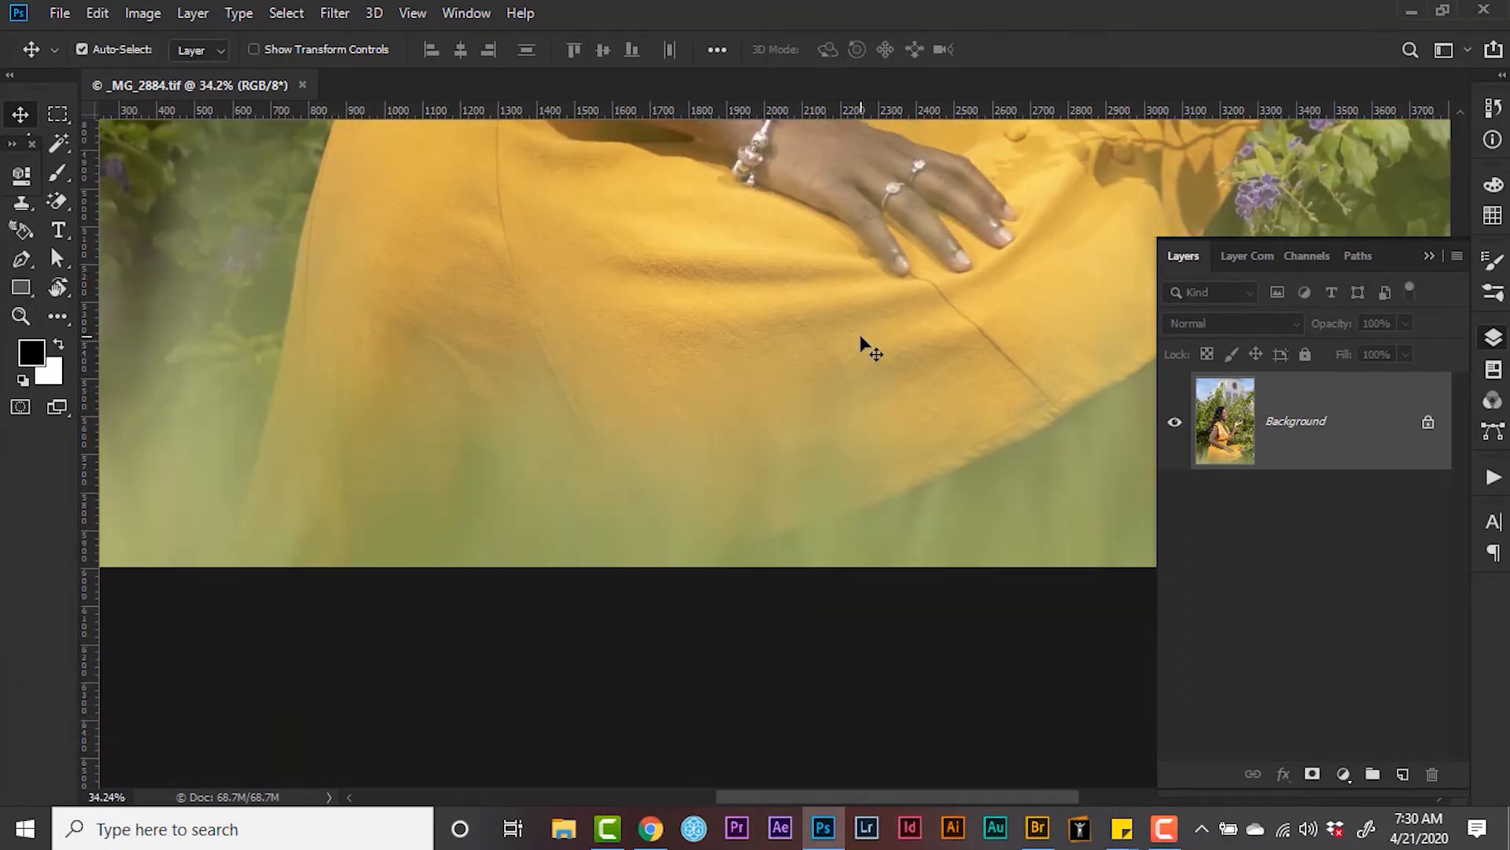
pyautogui.moveTo(834, 240); pyautogui.dragTo(773, 691)
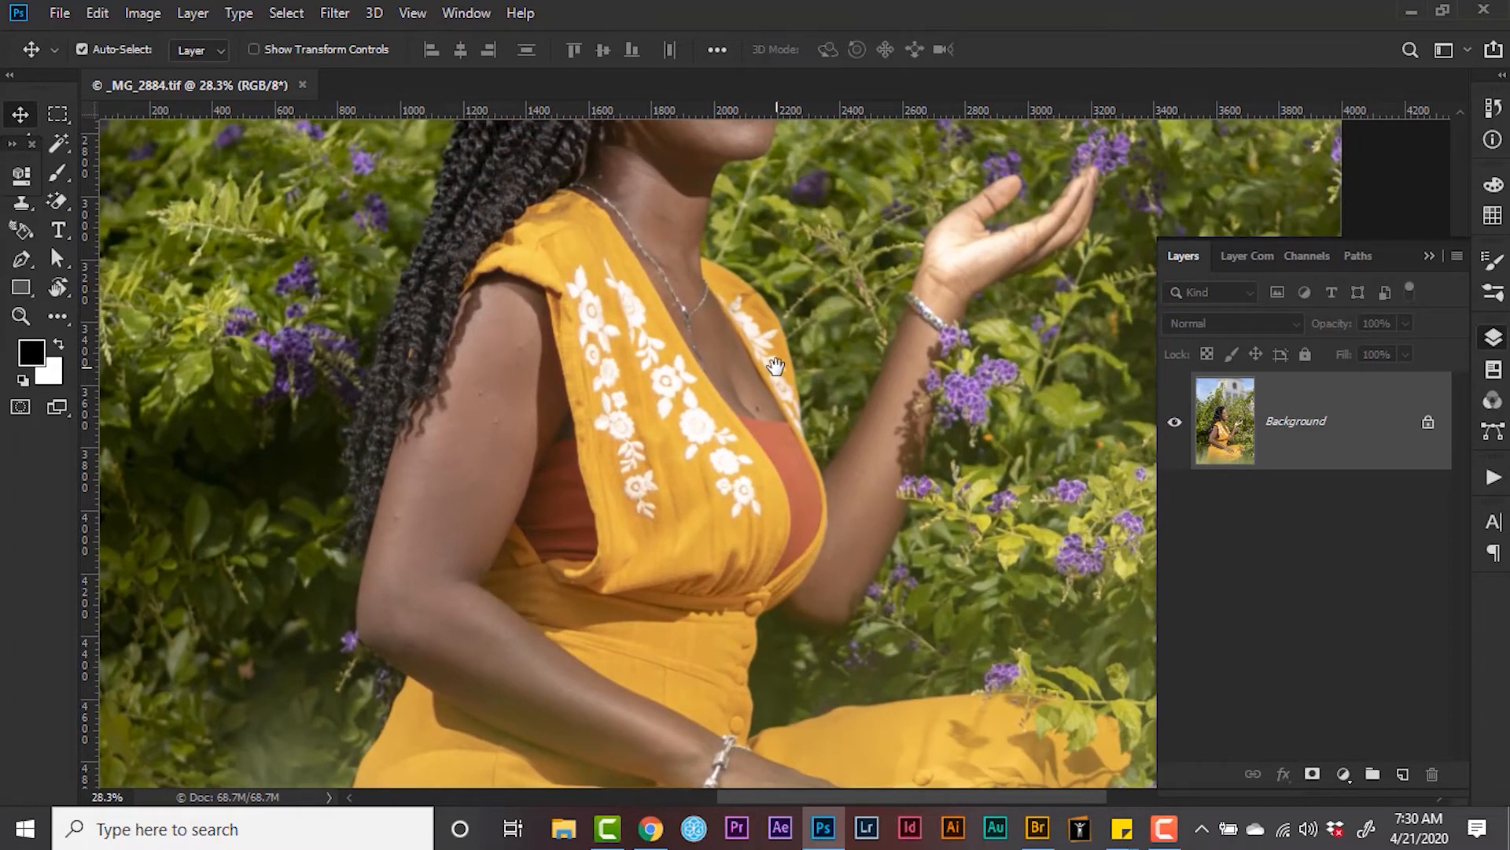
pyautogui.scroll(-2, 774, 367)
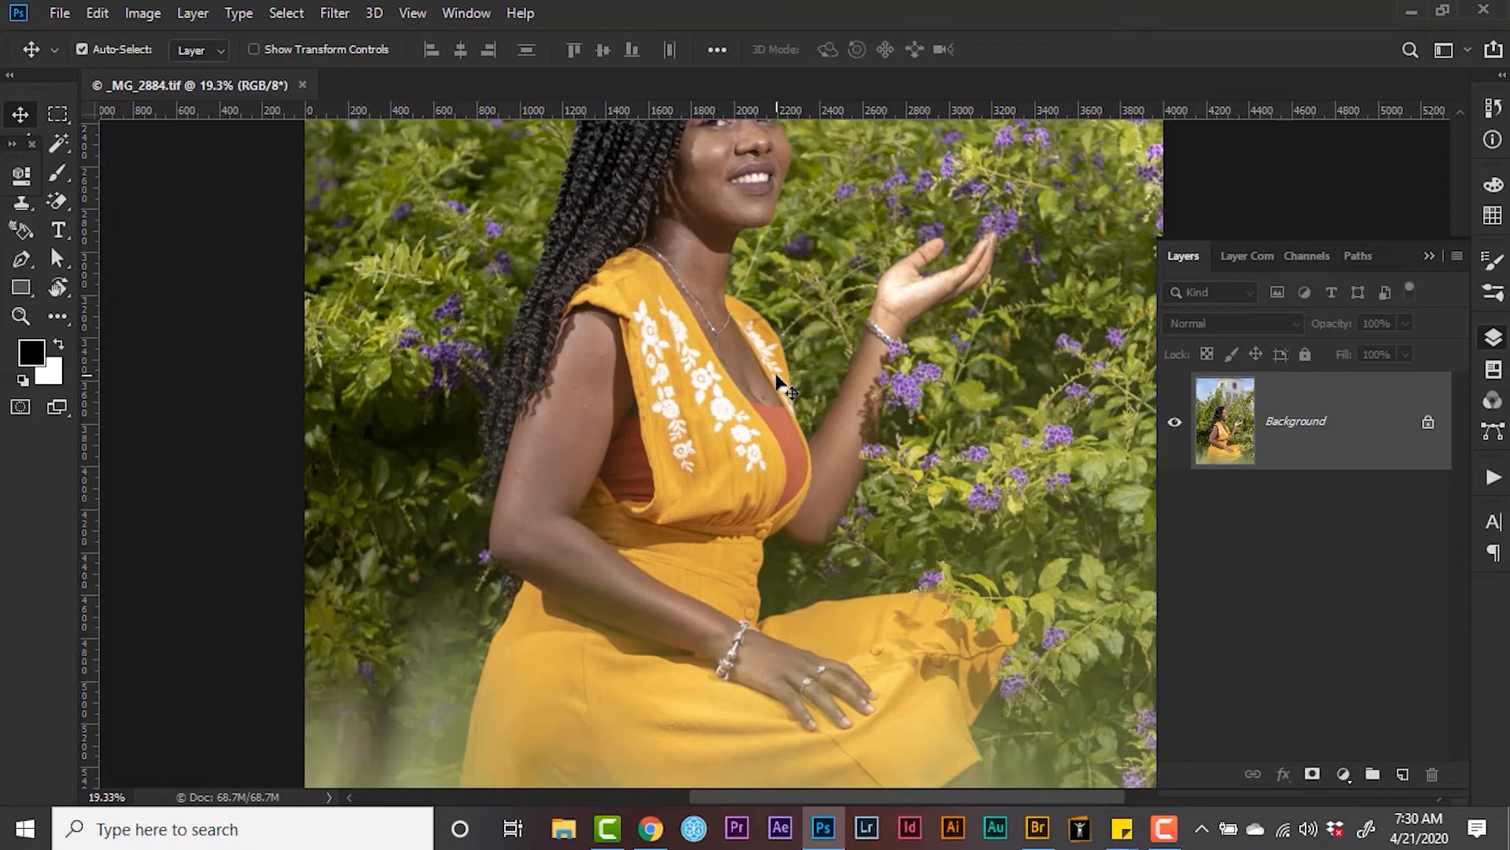
# Duplicate the Background layer and heal the blemishes on the upper arm of the copy with the Healing Brush.
pyautogui.hotkey('ctrl', 'j')
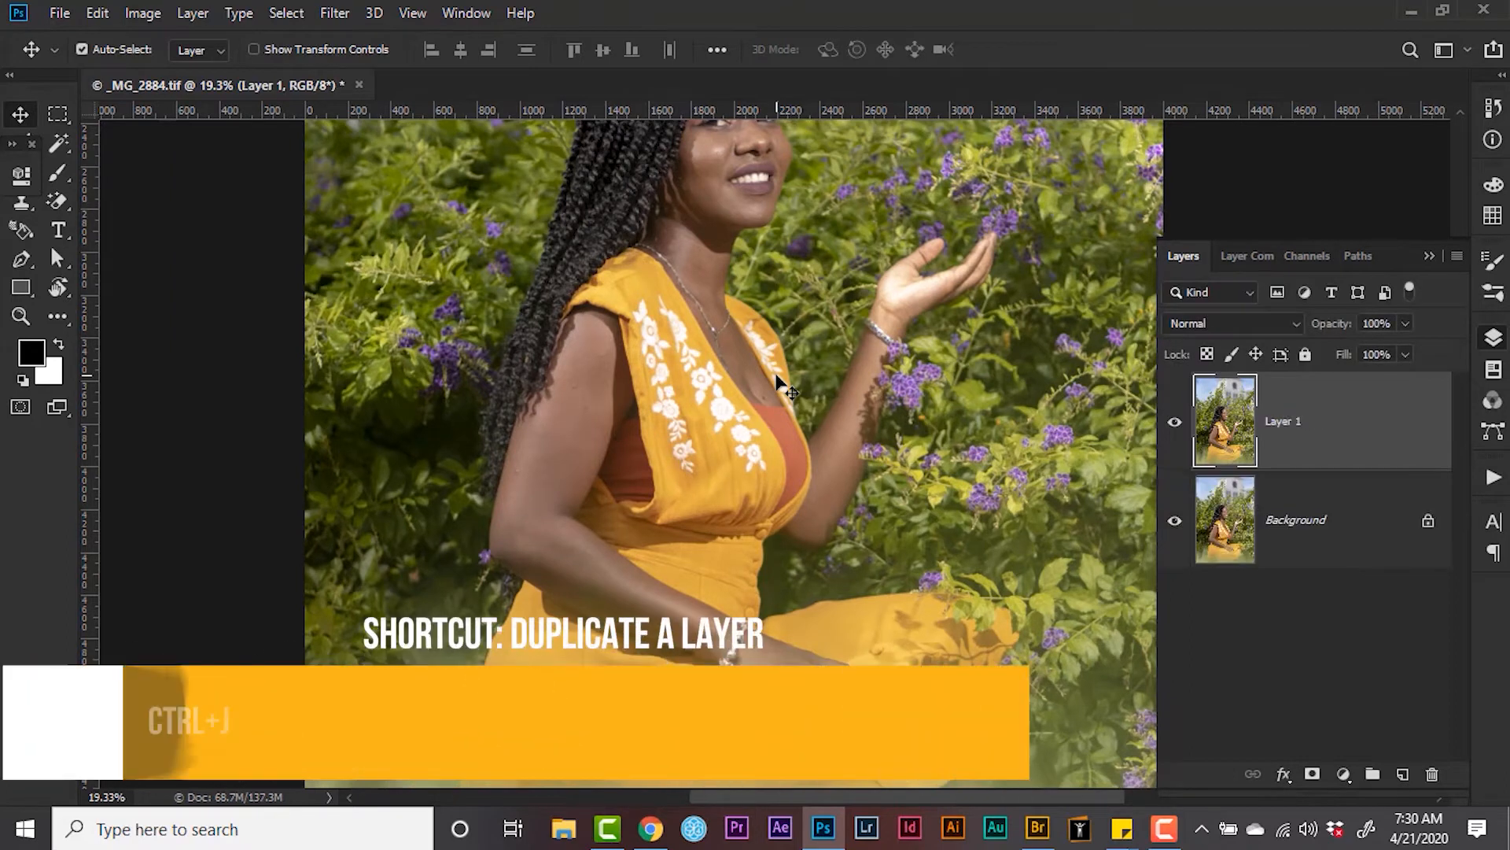
pyautogui.press('j')
pyautogui.scroll(8, 656, 405)
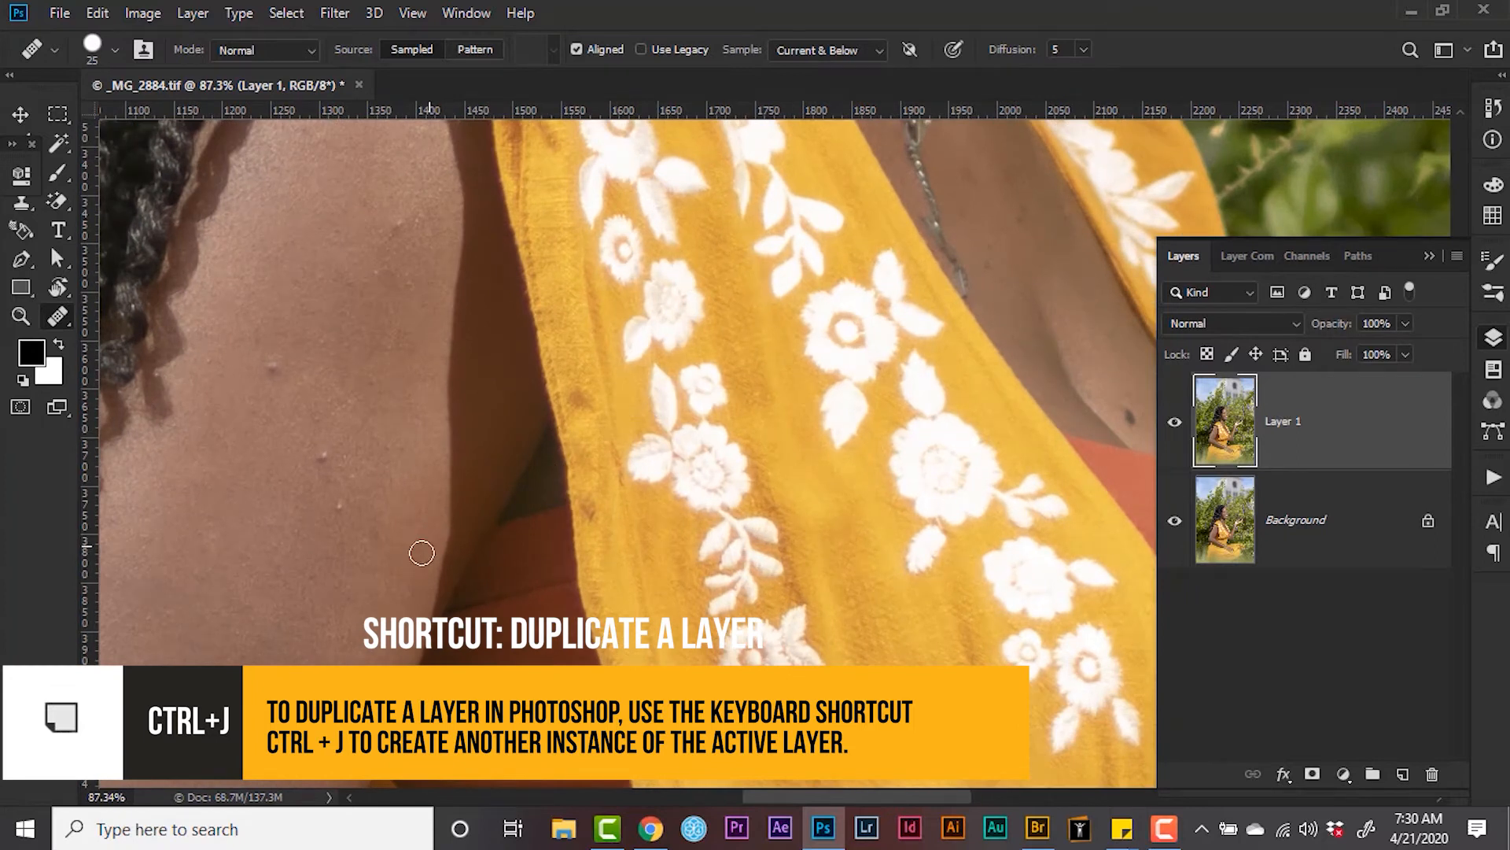
pyautogui.moveTo(295, 602); pyautogui.dragTo(698, 411)
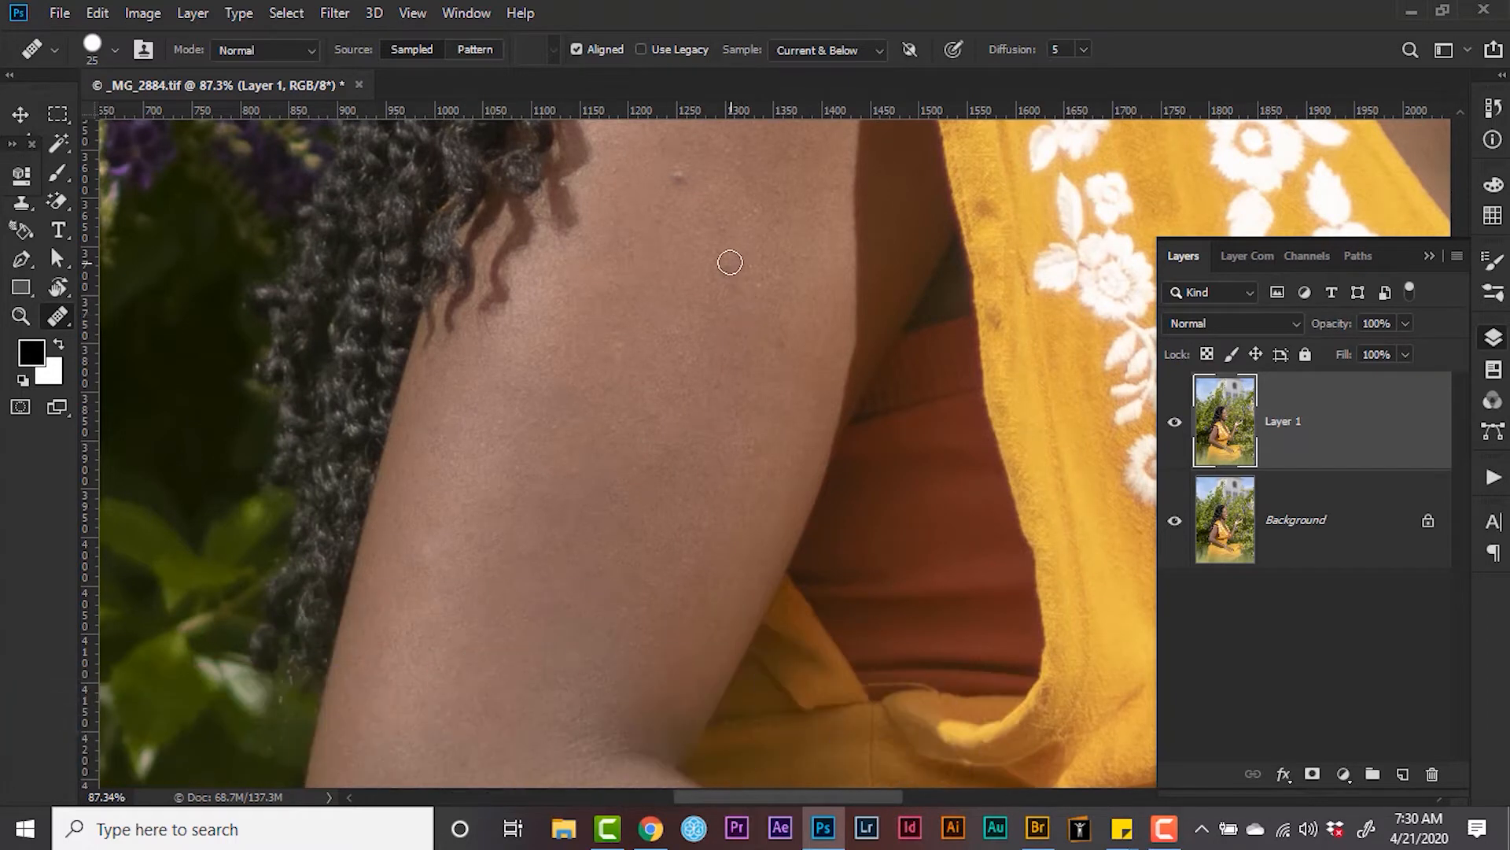
pyautogui.moveTo(697, 177); pyautogui.dragTo(578, 542)
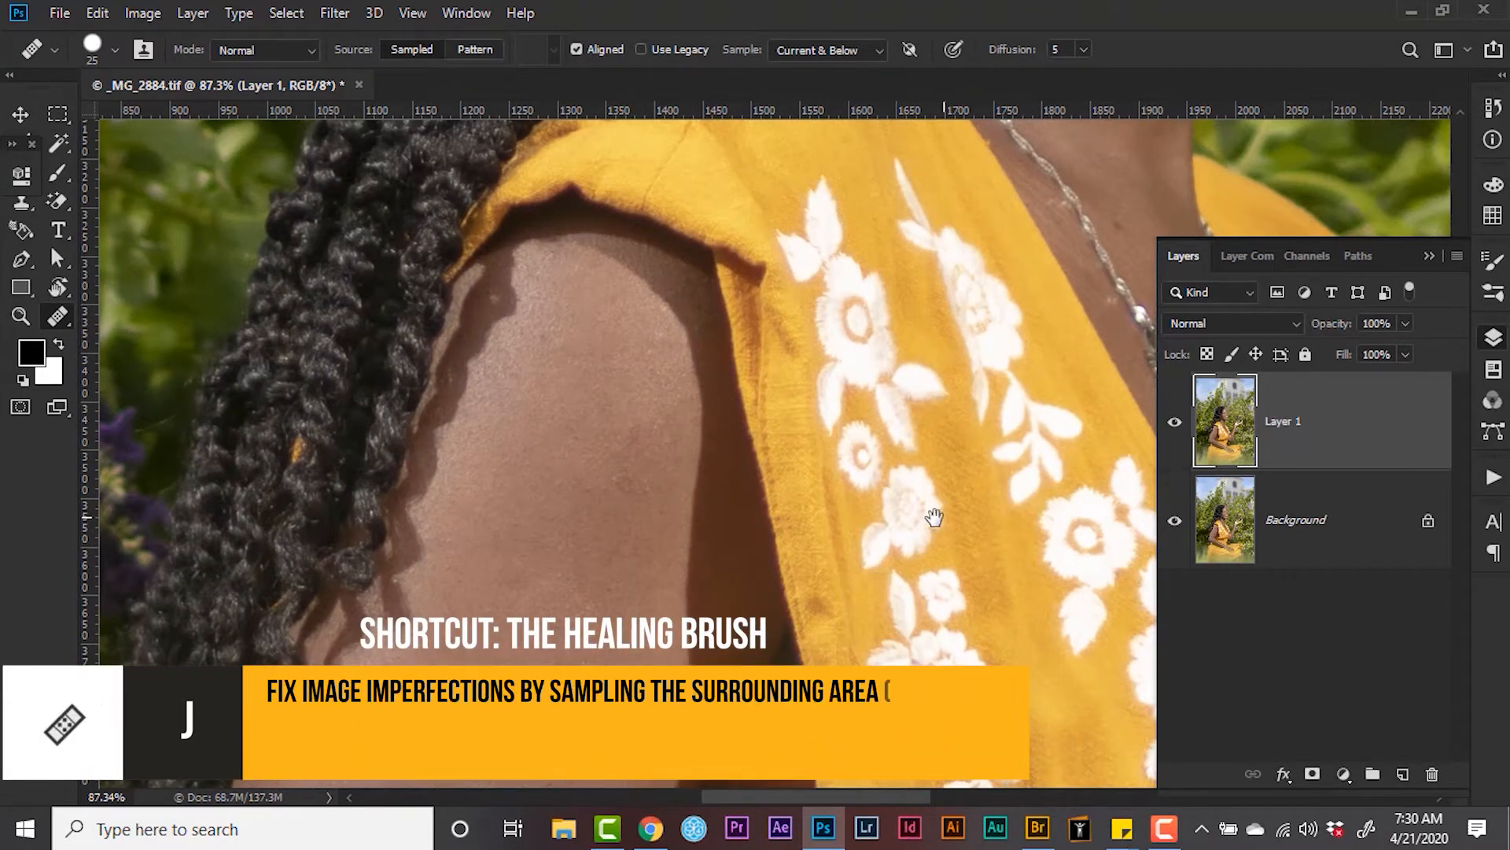
# Heal the spots on the woman's chest and neck with the Healing Brush.
pyautogui.moveTo(943, 516); pyautogui.dragTo(175, 189)
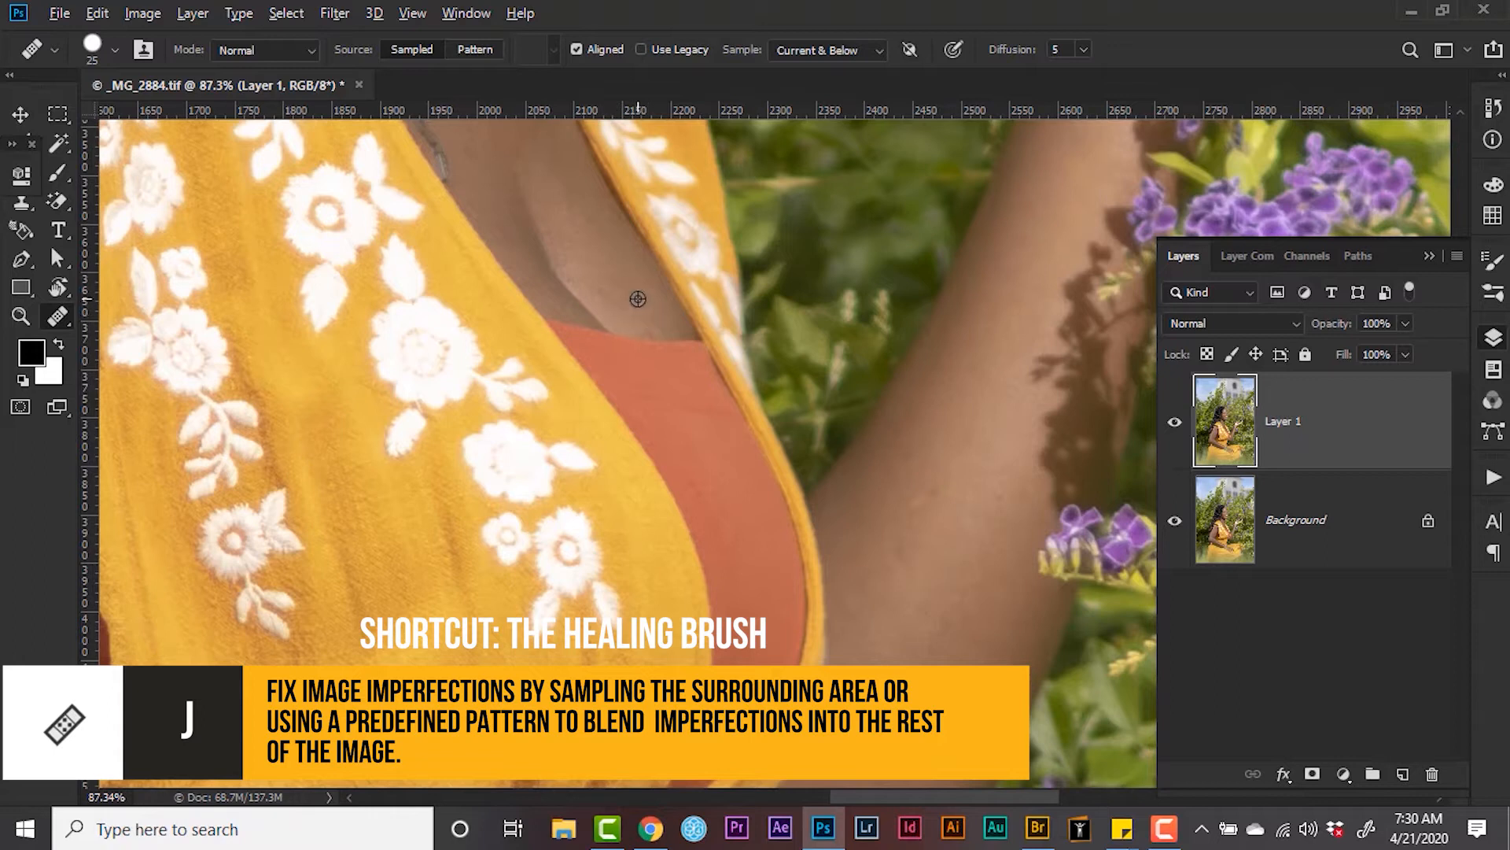
pyautogui.moveTo(512, 166); pyautogui.dragTo(630, 342)
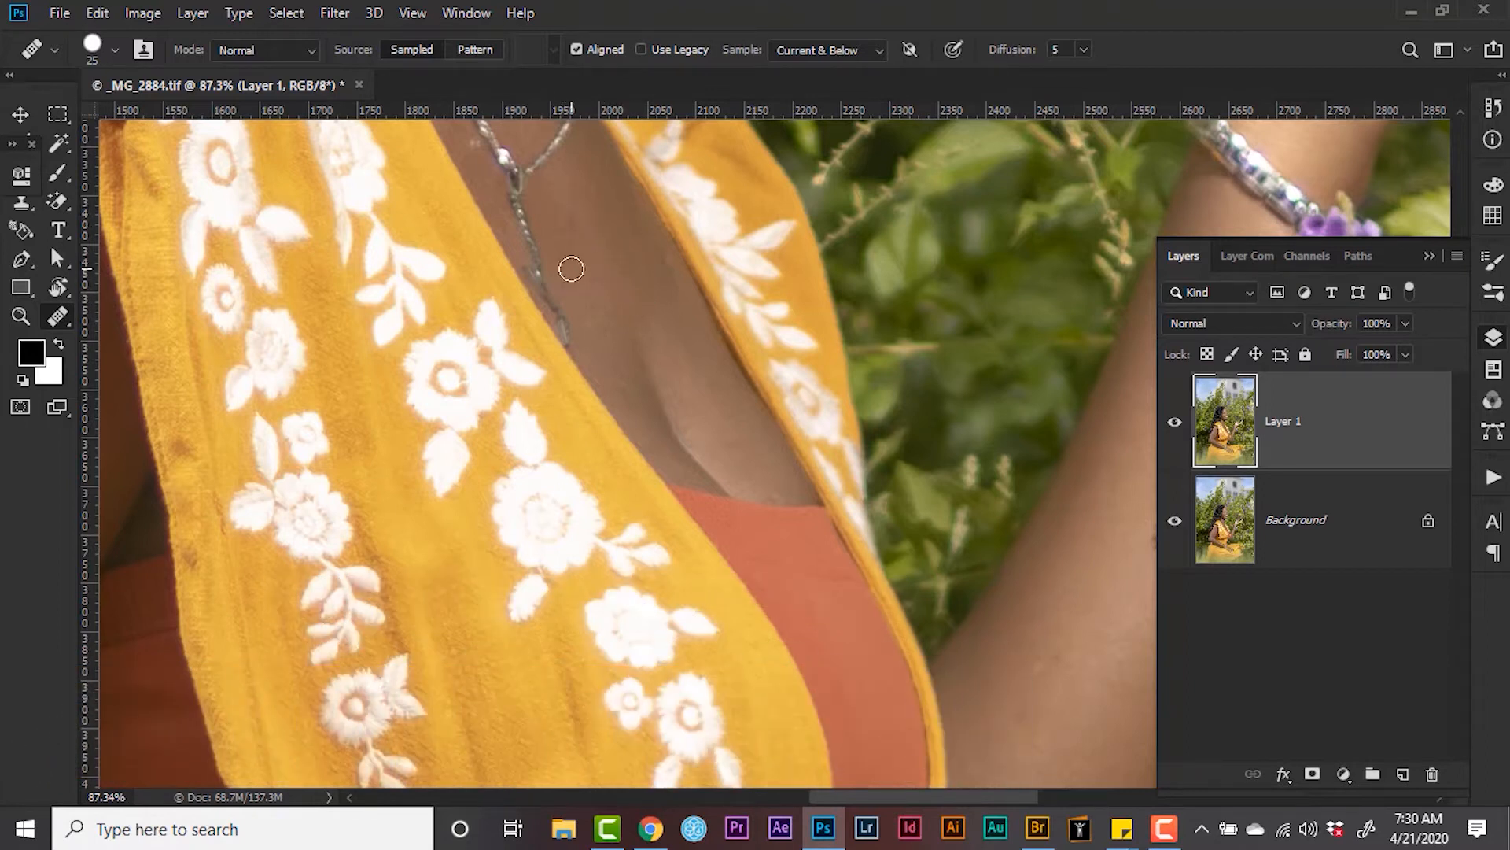
pyautogui.moveTo(591, 195); pyautogui.dragTo(792, 634)
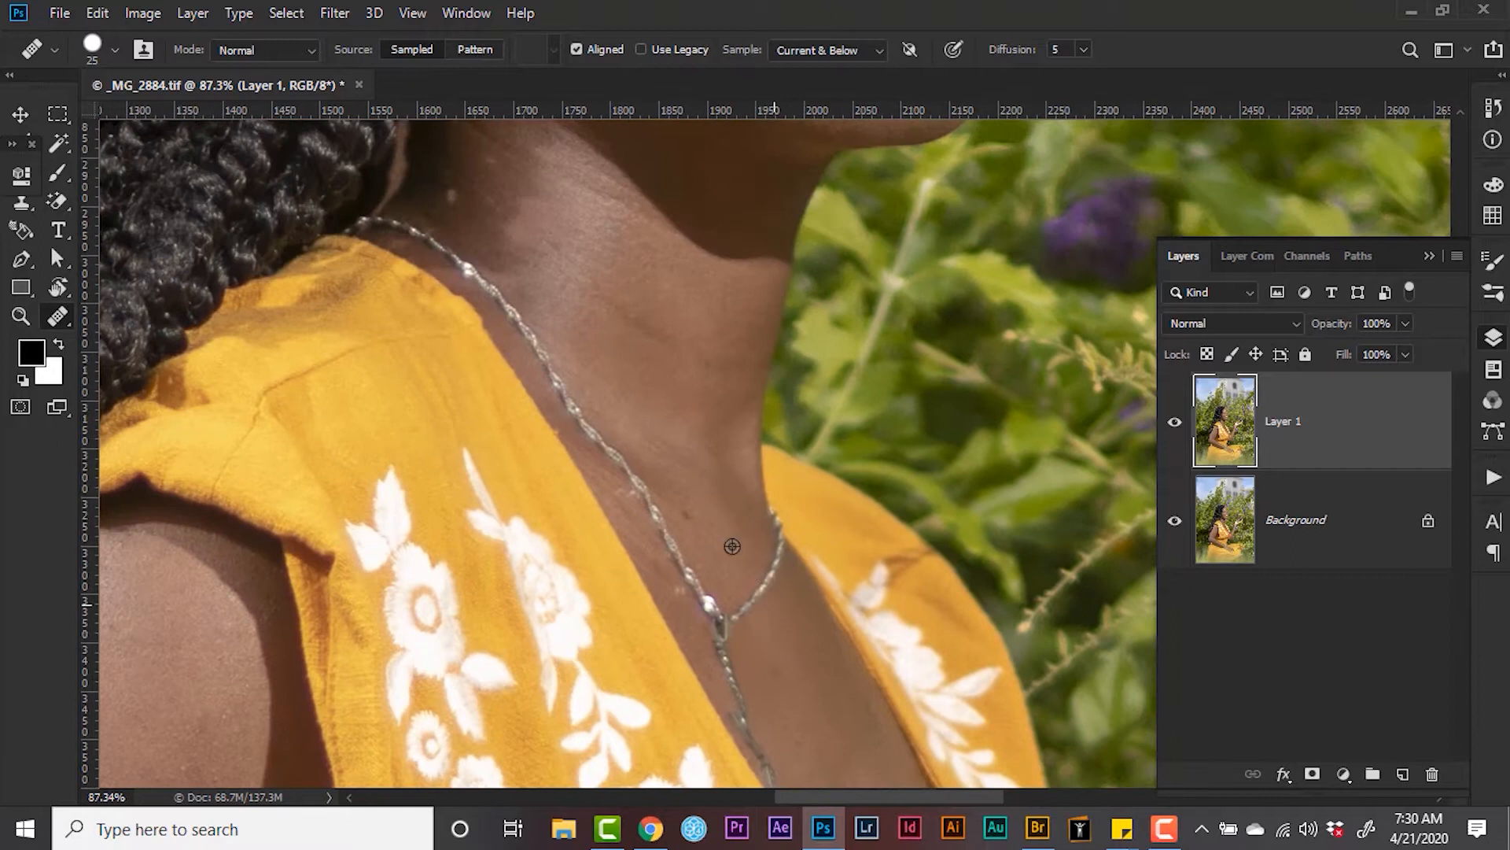
# Heal the small bumps and bright spots on the jaw and cheek with the Healing Brush, sampling nearby clean skin.
pyautogui.moveTo(692, 287); pyautogui.dragTo(692, 725)
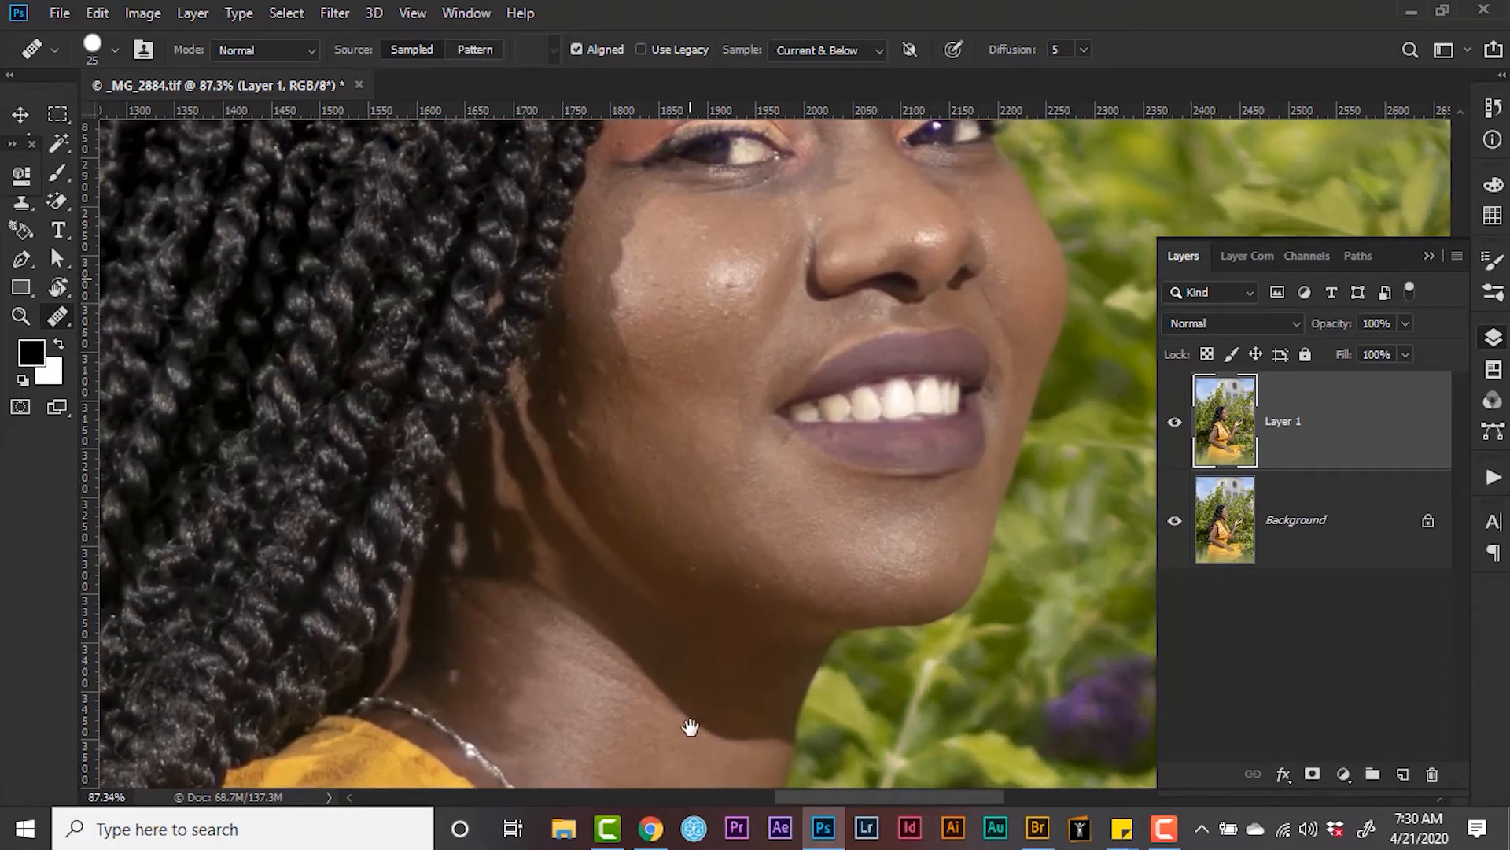
pyautogui.scroll(1, 695, 364)
pyautogui.scroll(1, 695, 364)
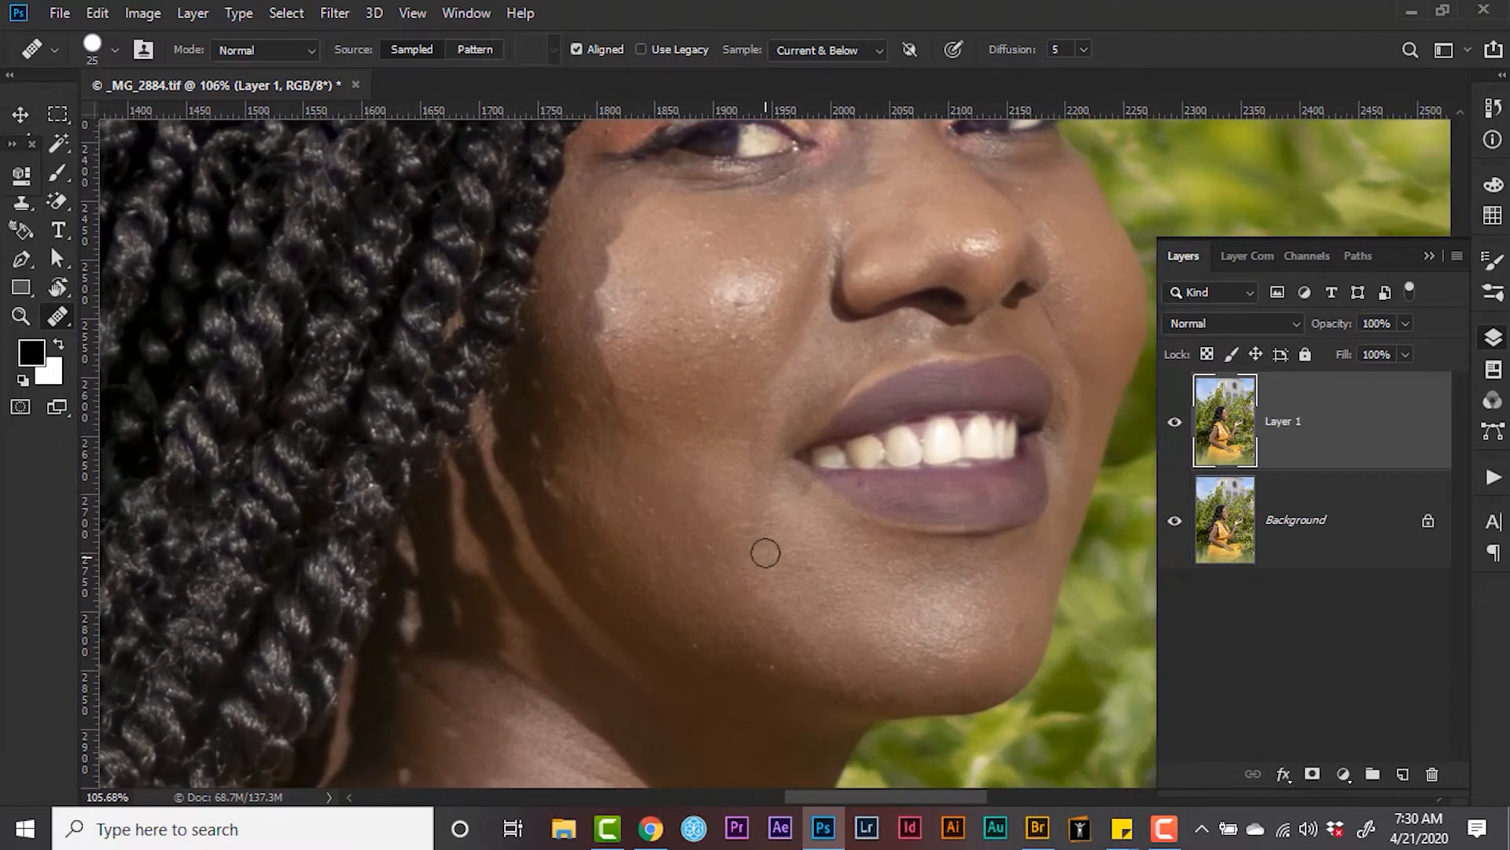
pyautogui.moveTo(683, 321); pyautogui.dragTo(674, 370)
pyautogui.scroll(2, 678, 374)
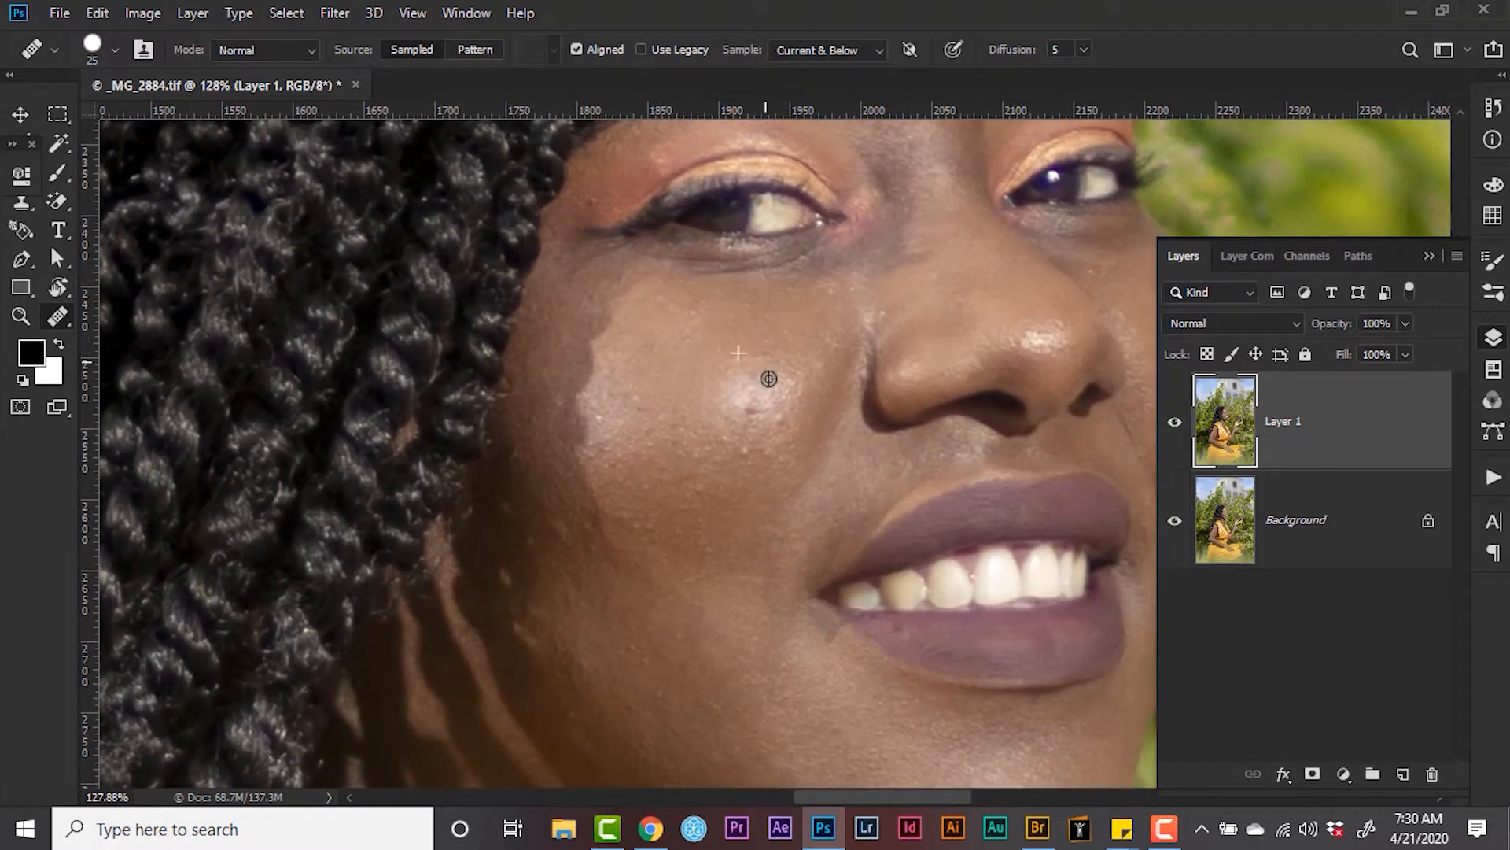
pyautogui.click(752, 399)
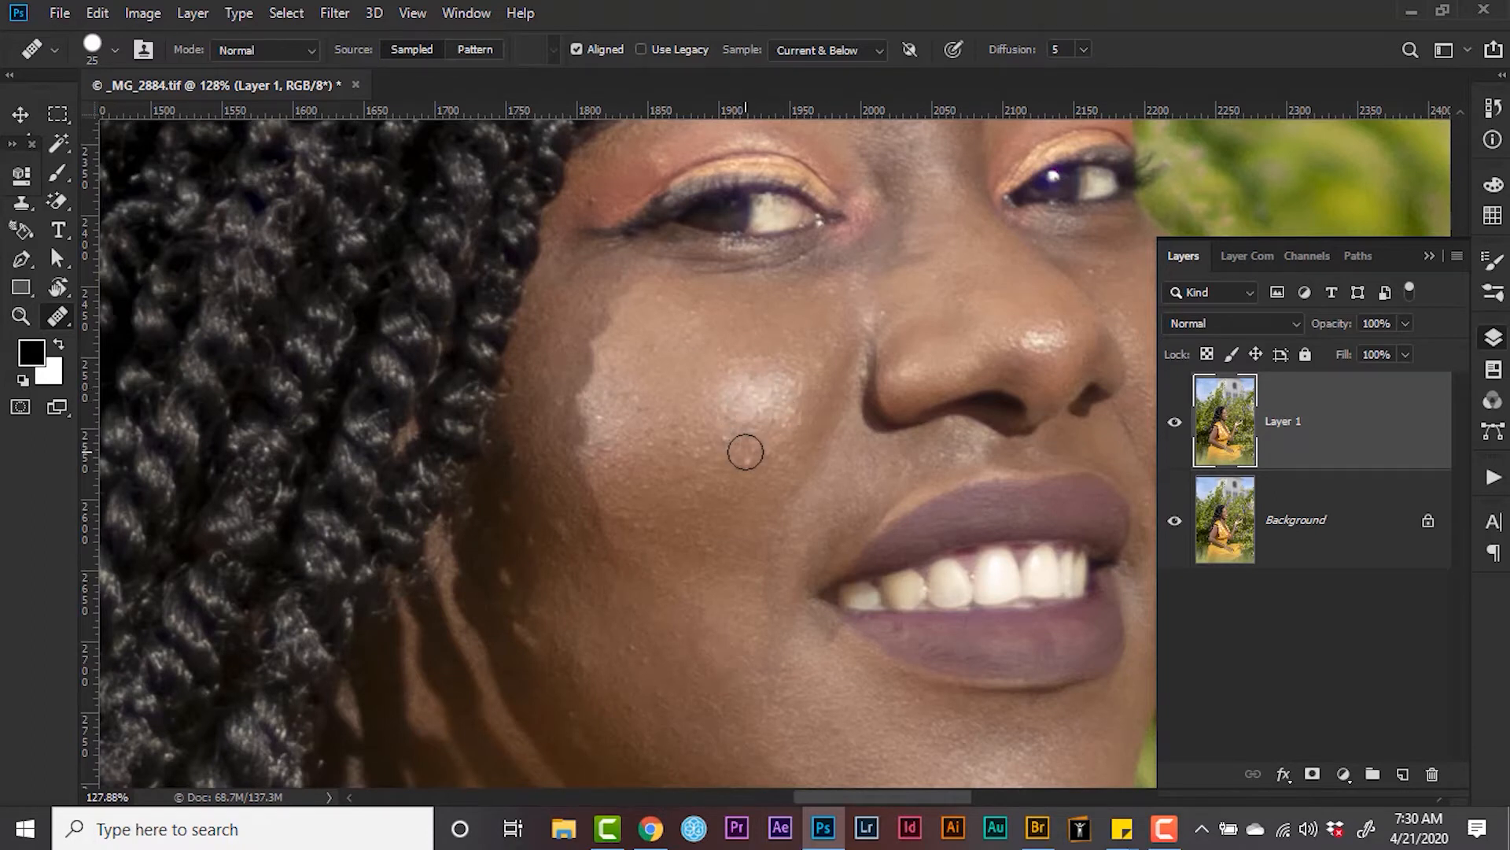
pyautogui.click(732, 411)
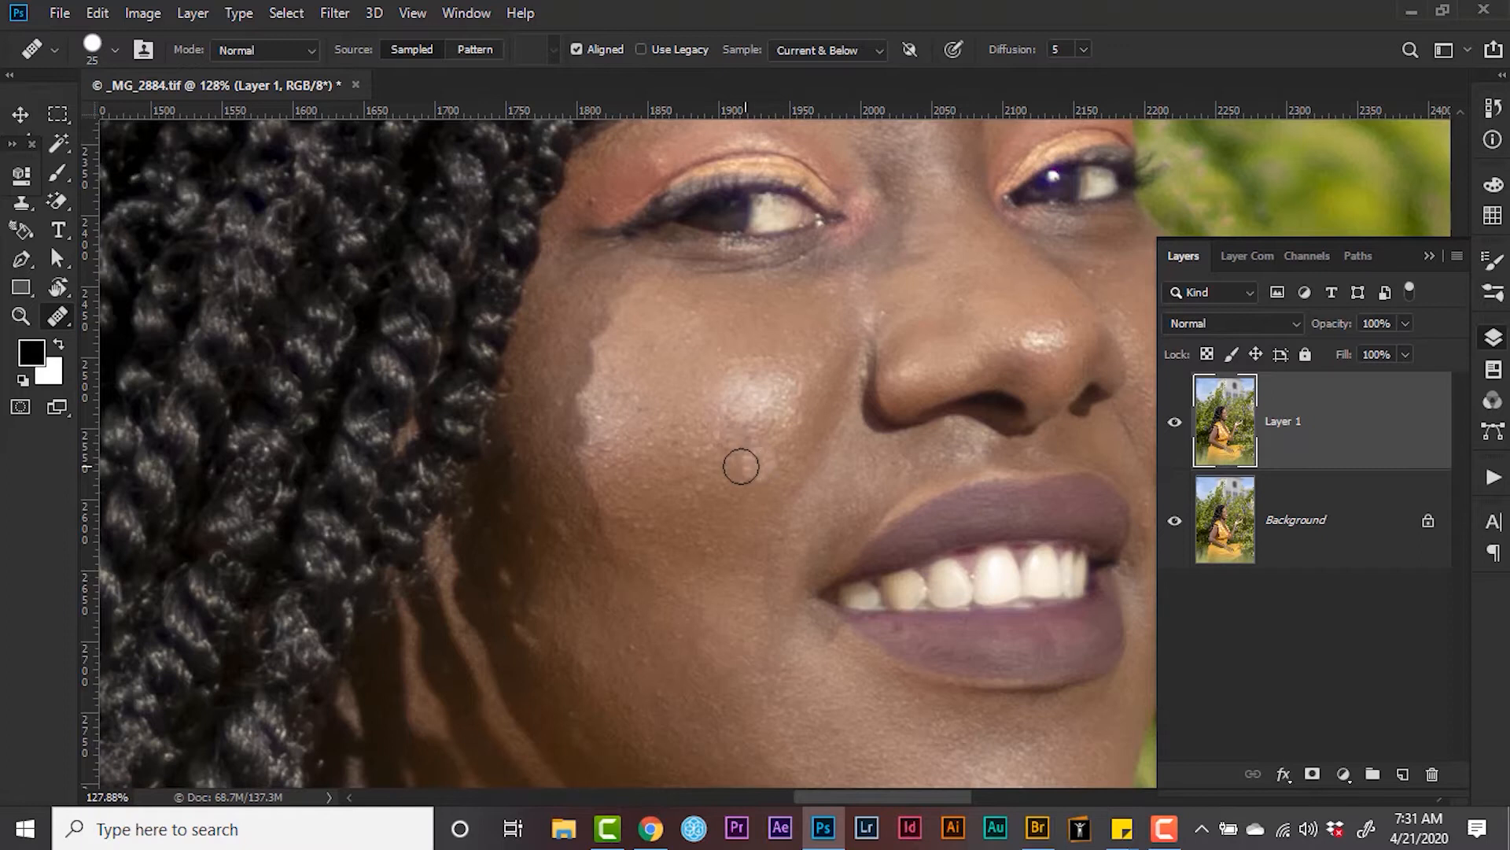
# Heal the remaining imperfections on the forehead, between the eyebrows and beside the nose.
pyautogui.moveTo(816, 313); pyautogui.dragTo(723, 673)
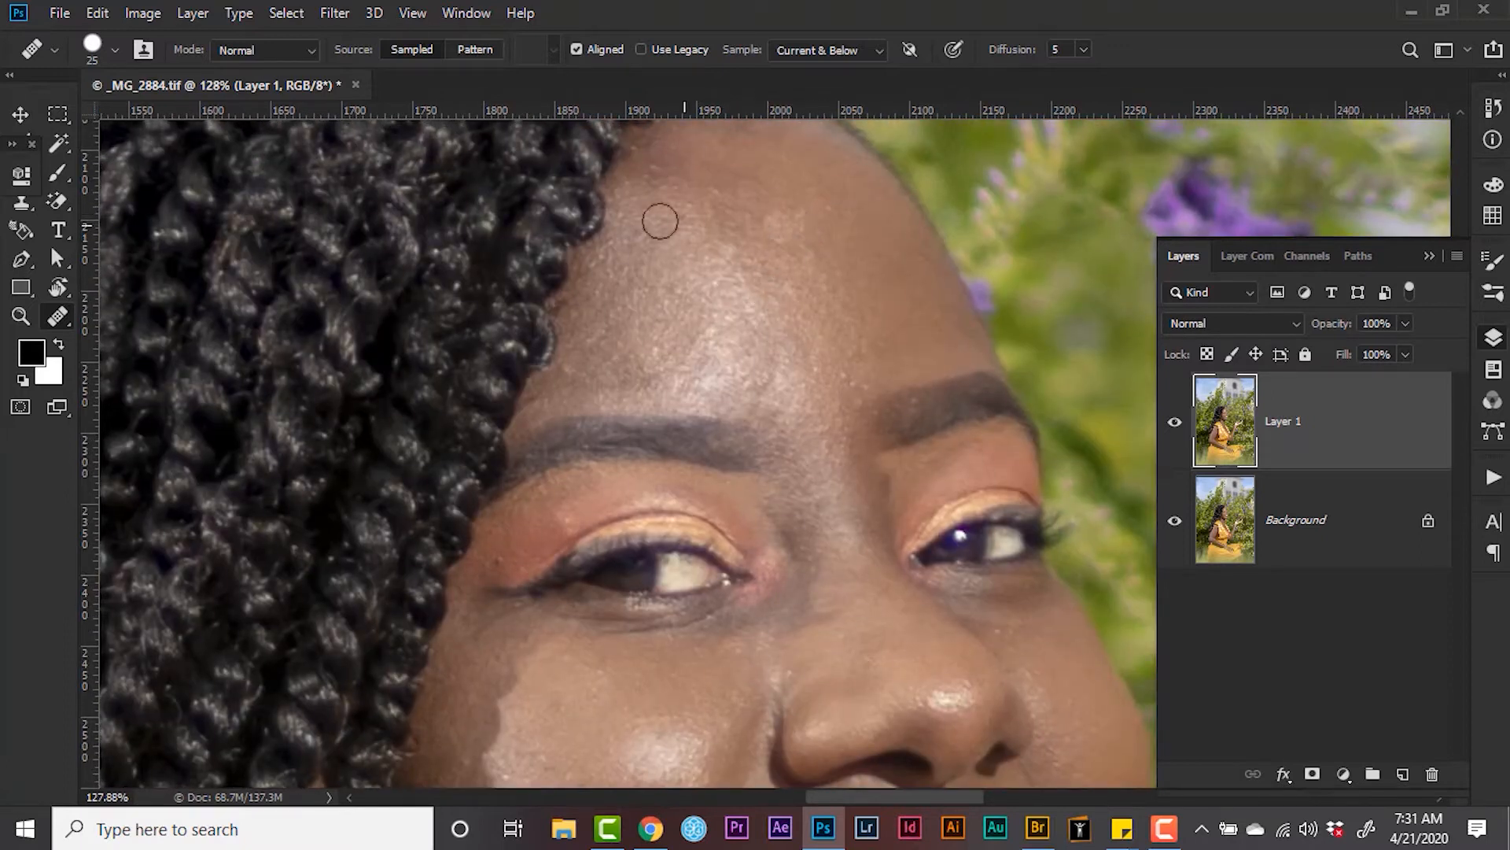
pyautogui.moveTo(799, 296); pyautogui.dragTo(592, 106)
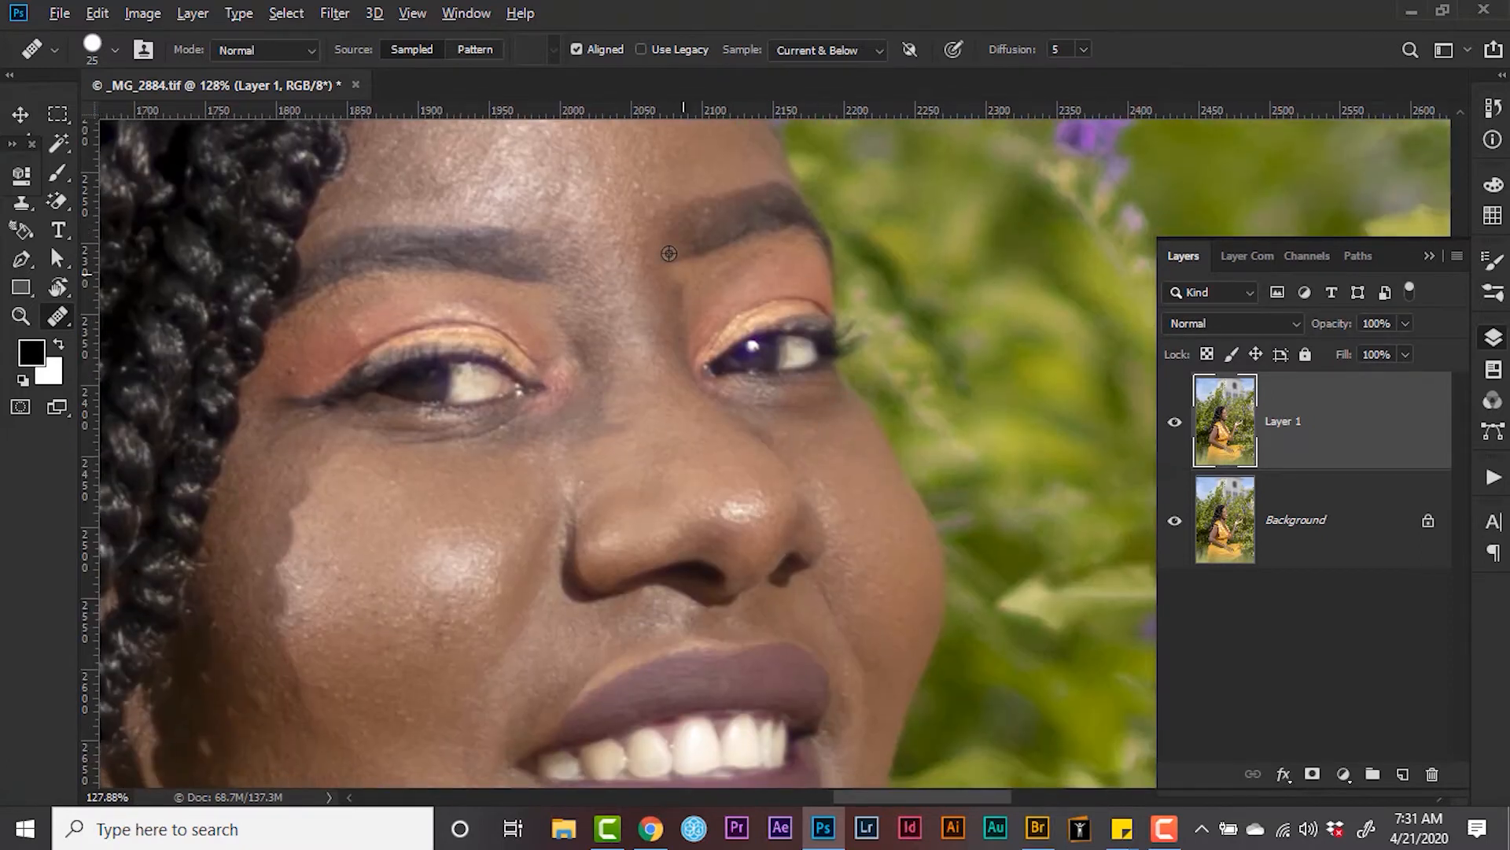
pyautogui.scroll(-4, 830, 546)
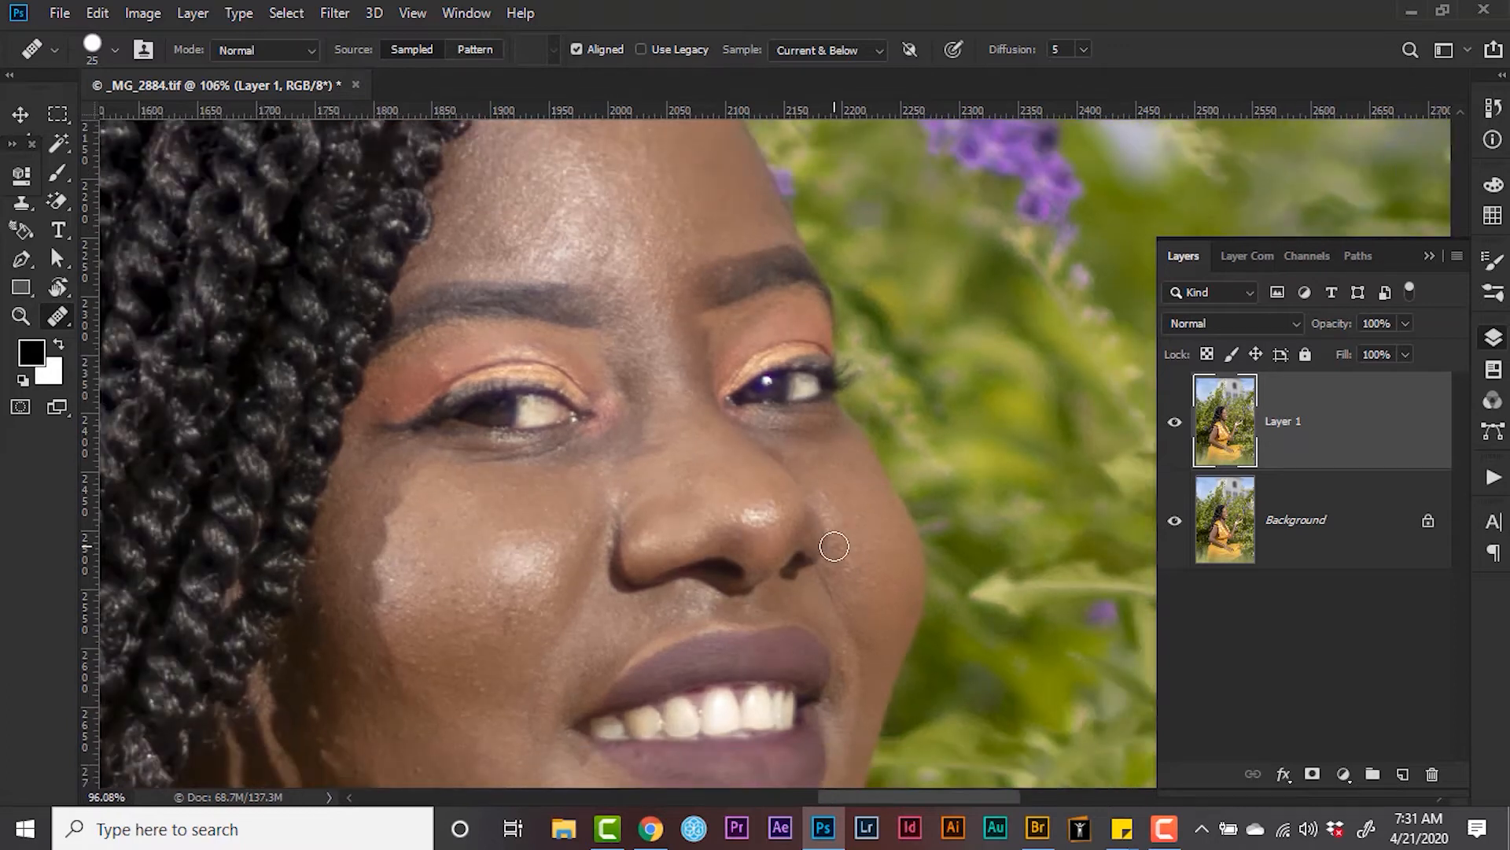
# Run the Skin Softening action from the Edit Like Al set on the healed layer.
pyautogui.scroll(-3, 834, 545)
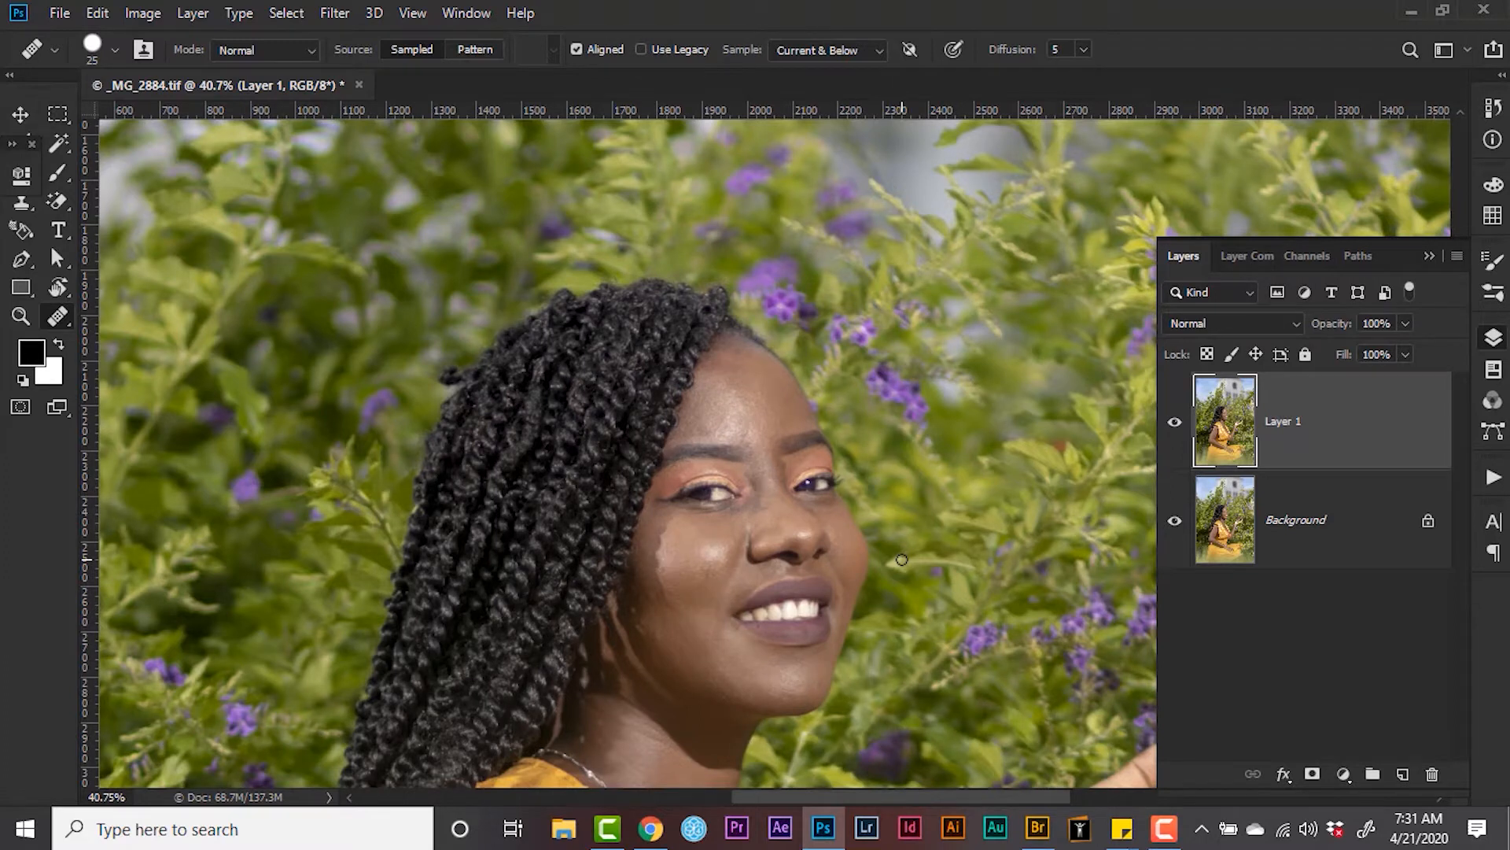
pyautogui.moveTo(792, 627)
pyautogui.mouseDown()
pyautogui.moveTo(818, 432)
pyautogui.moveTo(786, 394)
pyautogui.mouseUp()
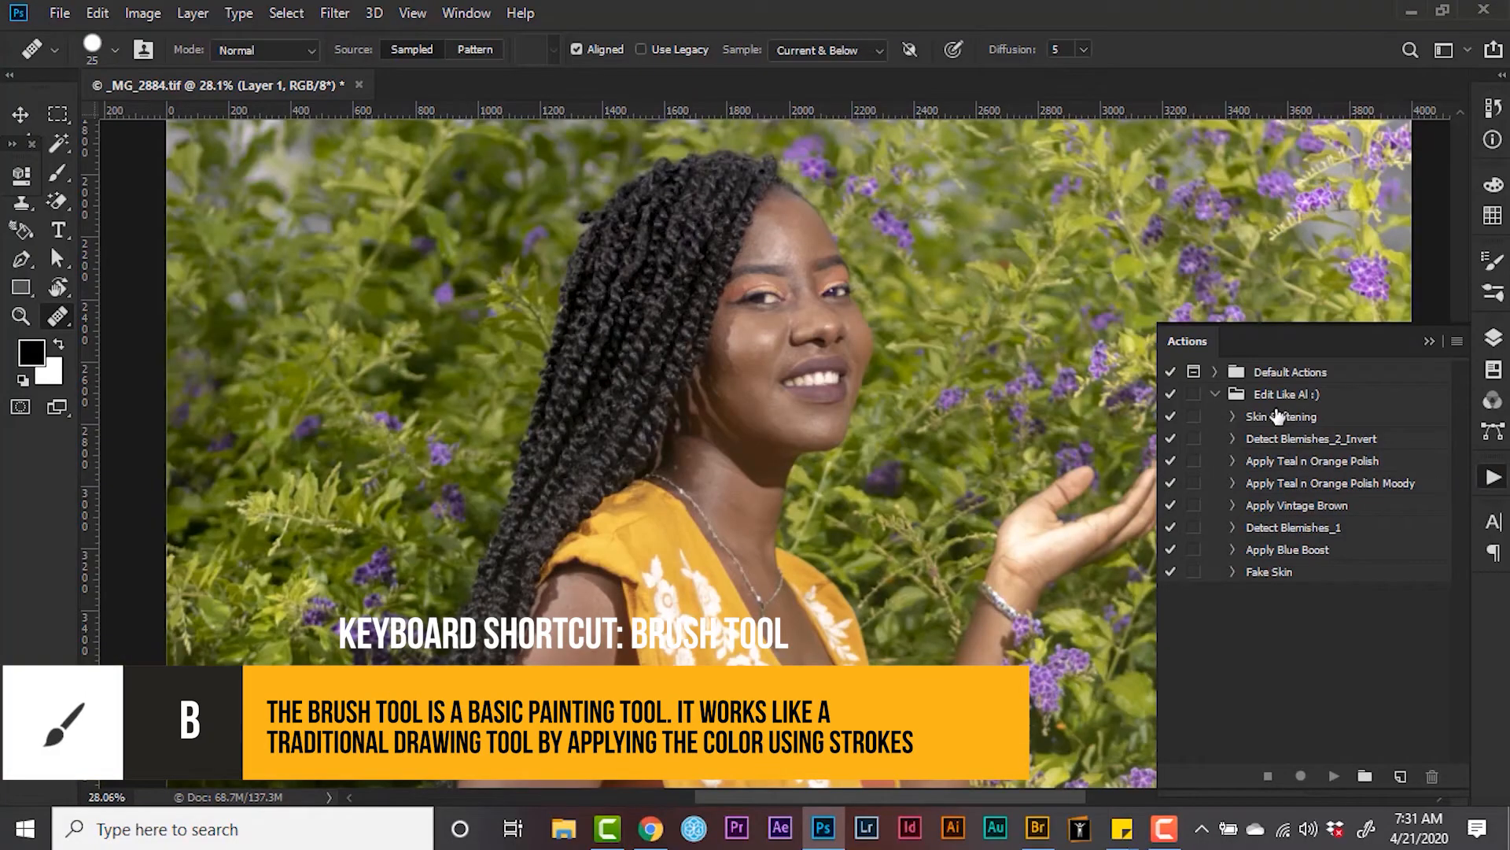
pyautogui.click(1276, 417)
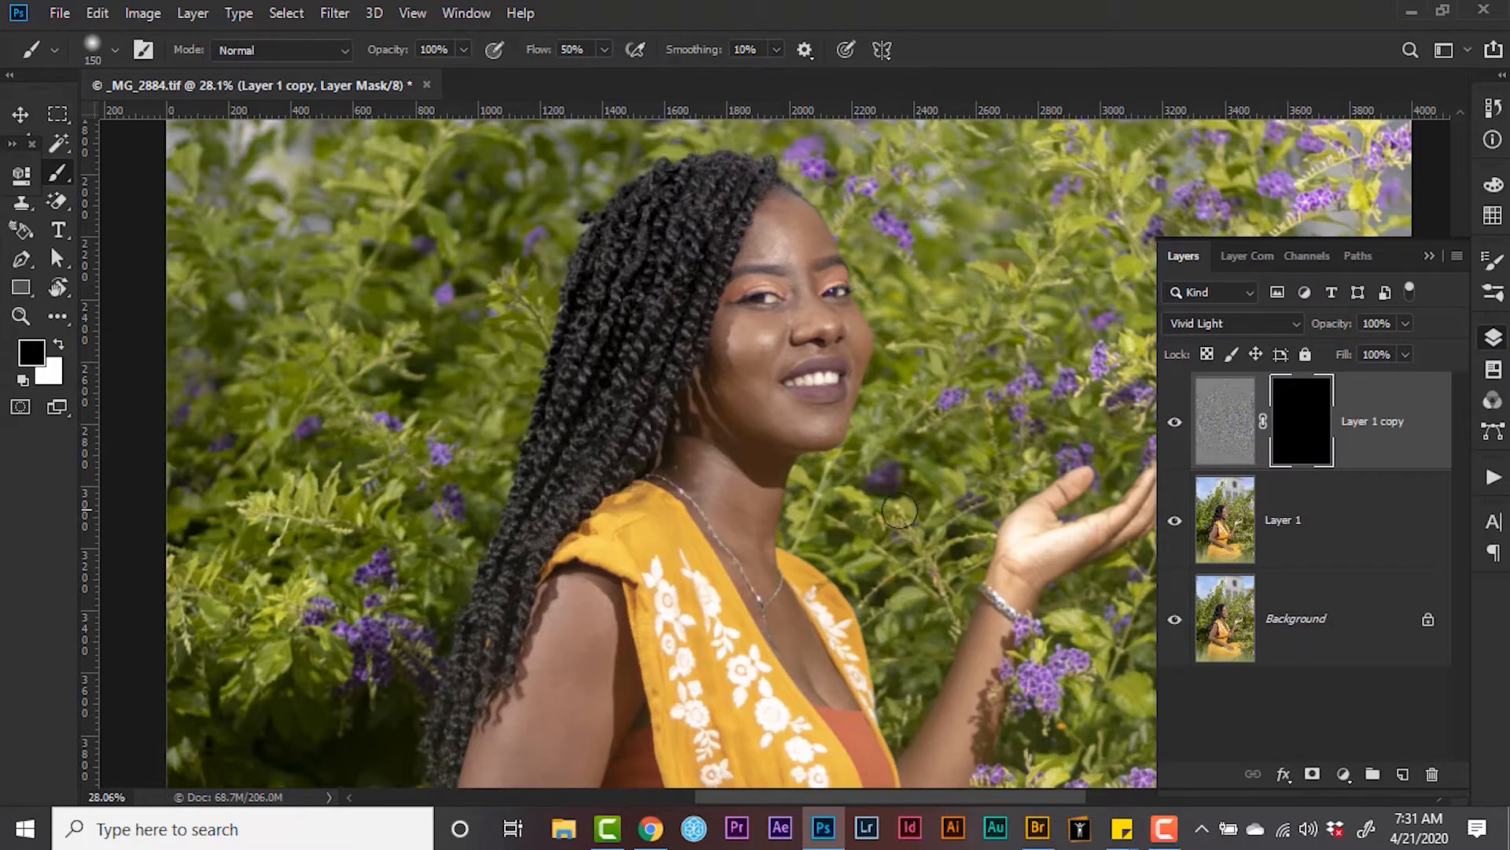
# Paint white at 74% brush opacity on the softening layer's mask over the upper arm and forearm of the lowered arm.
pyautogui.press('x')
pyautogui.scroll(3, 789, 381)
pyautogui.moveTo(652, 580); pyautogui.dragTo(694, 250)
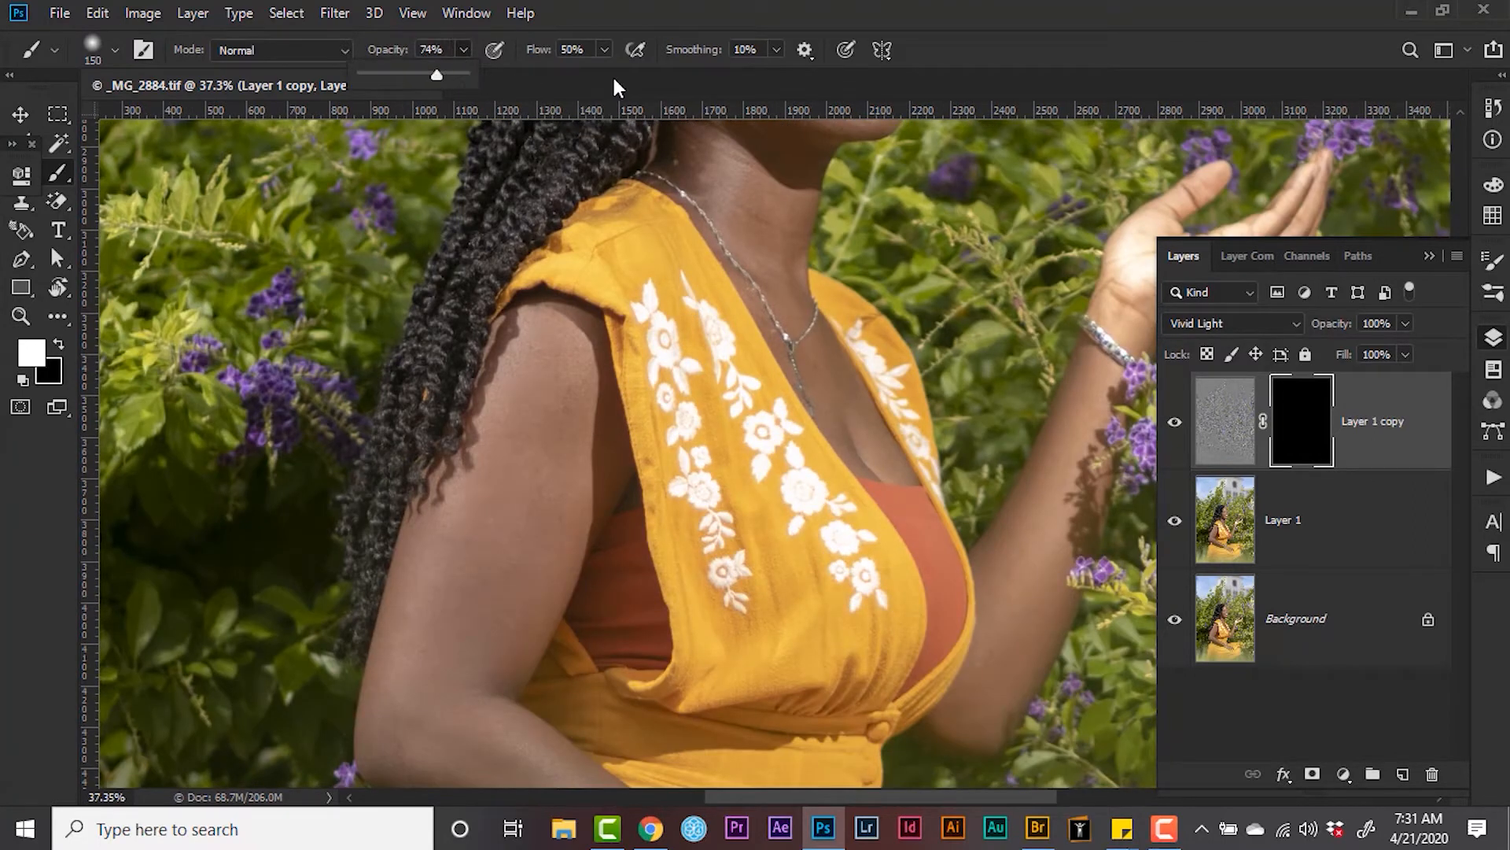
pyautogui.scroll(2, 583, 540)
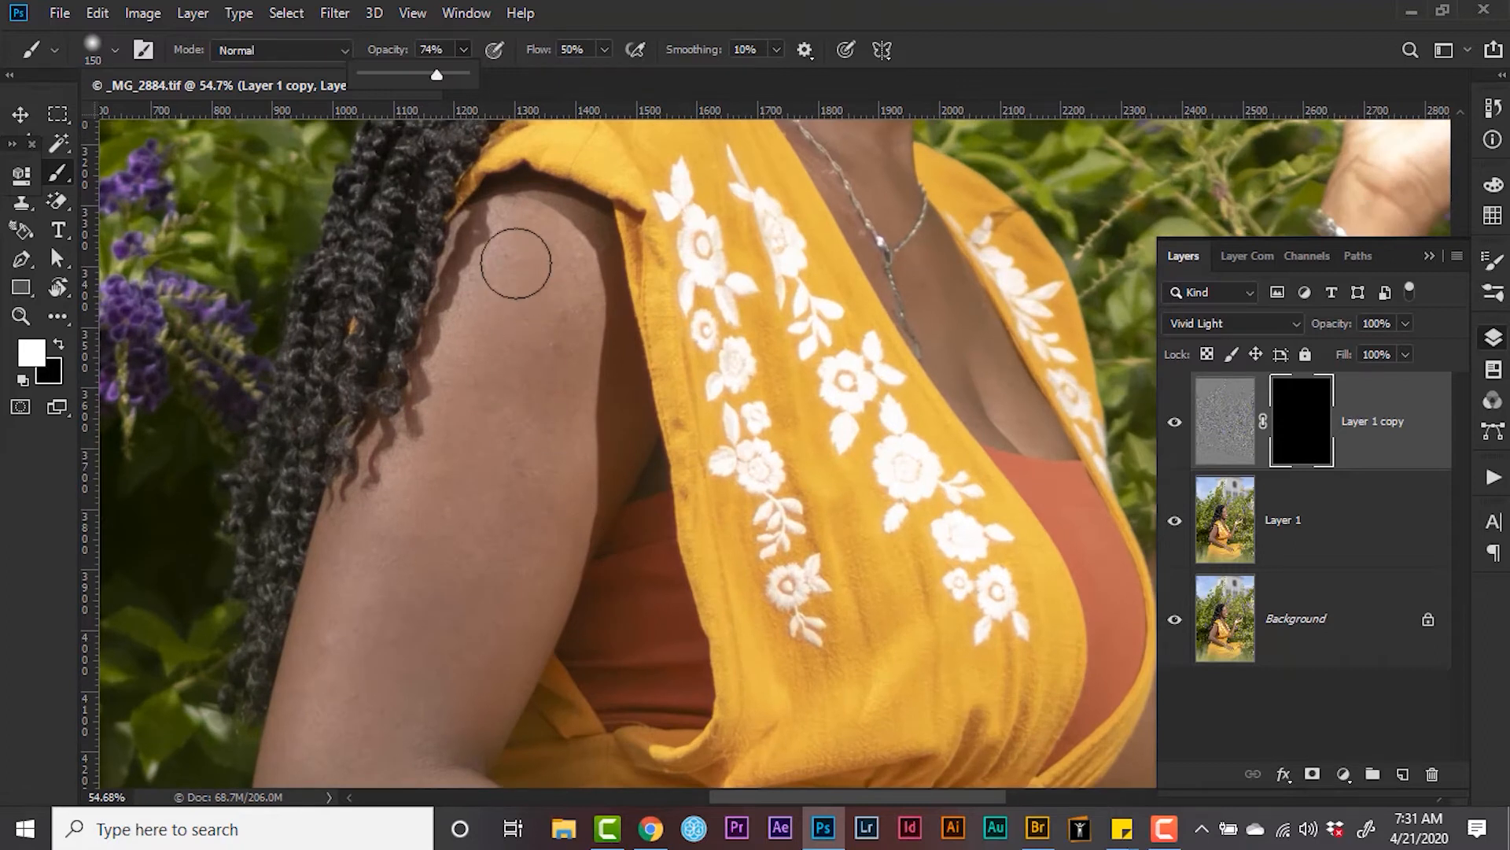
pyautogui.moveTo(516, 264)
pyautogui.mouseDown()
pyautogui.moveTo(466, 420)
pyautogui.moveTo(514, 289)
pyautogui.moveTo(495, 439)
pyautogui.moveTo(568, 270)
pyautogui.moveTo(522, 523)
pyautogui.moveTo(578, 415)
pyautogui.moveTo(500, 633)
pyautogui.moveTo(491, 561)
pyautogui.moveTo(404, 679)
pyautogui.moveTo(565, 360)
pyautogui.moveTo(479, 486)
pyautogui.moveTo(486, 392)
pyautogui.moveTo(469, 475)
pyautogui.moveTo(485, 530)
pyautogui.moveTo(555, 361)
pyautogui.moveTo(540, 529)
pyautogui.moveTo(562, 546)
pyautogui.moveTo(568, 481)
pyautogui.moveTo(763, 646)
pyautogui.moveTo(643, 449)
pyautogui.mouseUp()
pyautogui.moveTo(454, 372)
pyautogui.mouseDown()
pyautogui.moveTo(614, 459)
pyautogui.moveTo(848, 540)
pyautogui.moveTo(563, 389)
pyautogui.moveTo(750, 490)
pyautogui.moveTo(842, 519)
pyautogui.moveTo(529, 321)
pyautogui.moveTo(485, 273)
pyautogui.moveTo(688, 439)
pyautogui.moveTo(873, 539)
pyautogui.mouseUp()
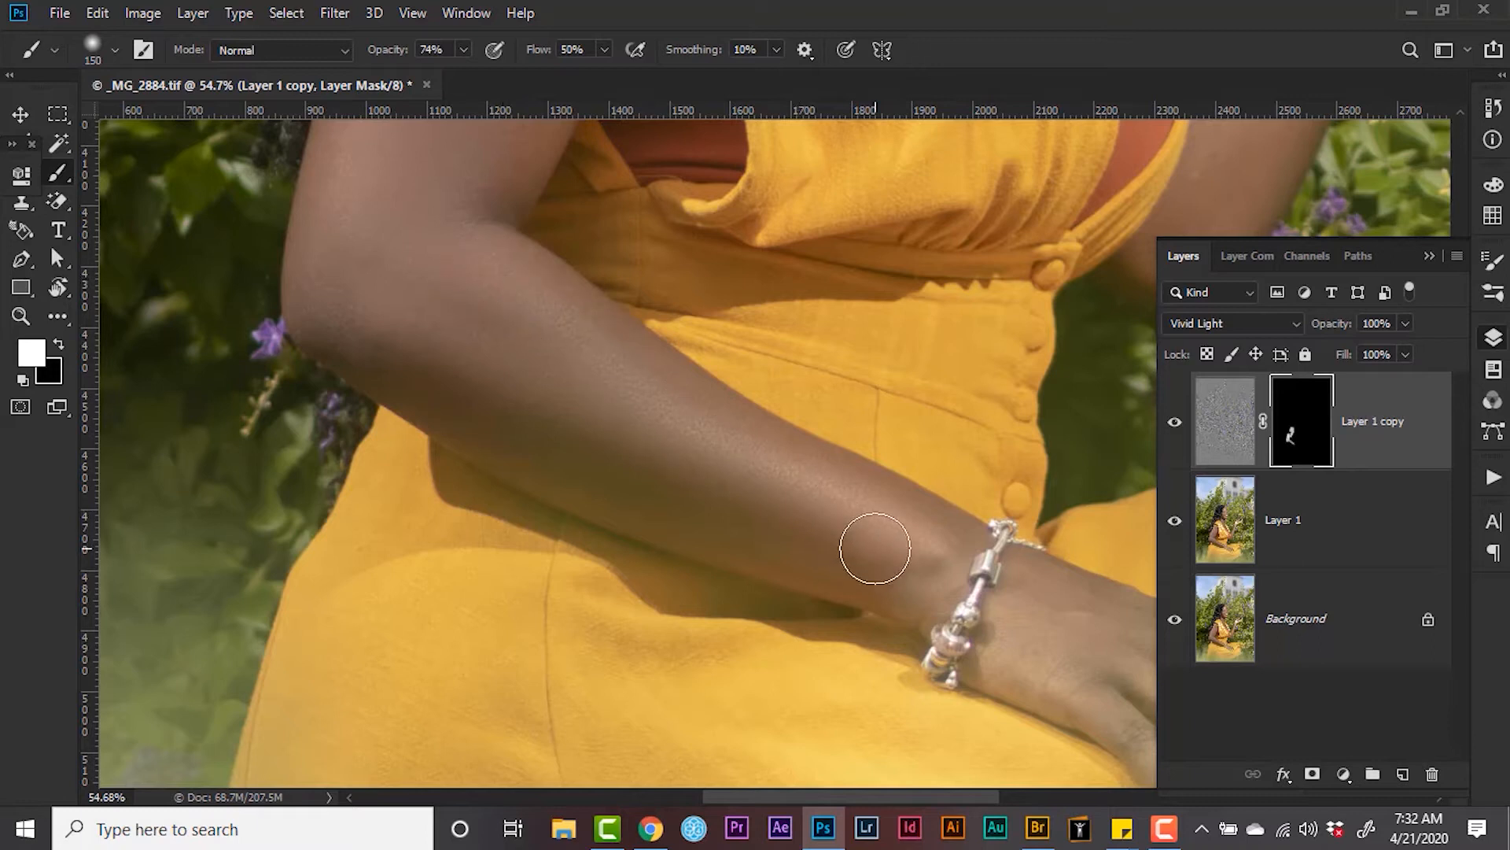
# Paint the softening effect onto the raised arm through the mask, reducing the brush size to 90 for its narrower parts.
pyautogui.moveTo(1072, 174); pyautogui.dragTo(559, 574)
pyautogui.moveTo(702, 610)
pyautogui.mouseDown()
pyautogui.moveTo(745, 495)
pyautogui.moveTo(752, 398)
pyautogui.moveTo(812, 296)
pyautogui.mouseUp()
pyautogui.press('[')
pyautogui.press('[')
pyautogui.press('[')
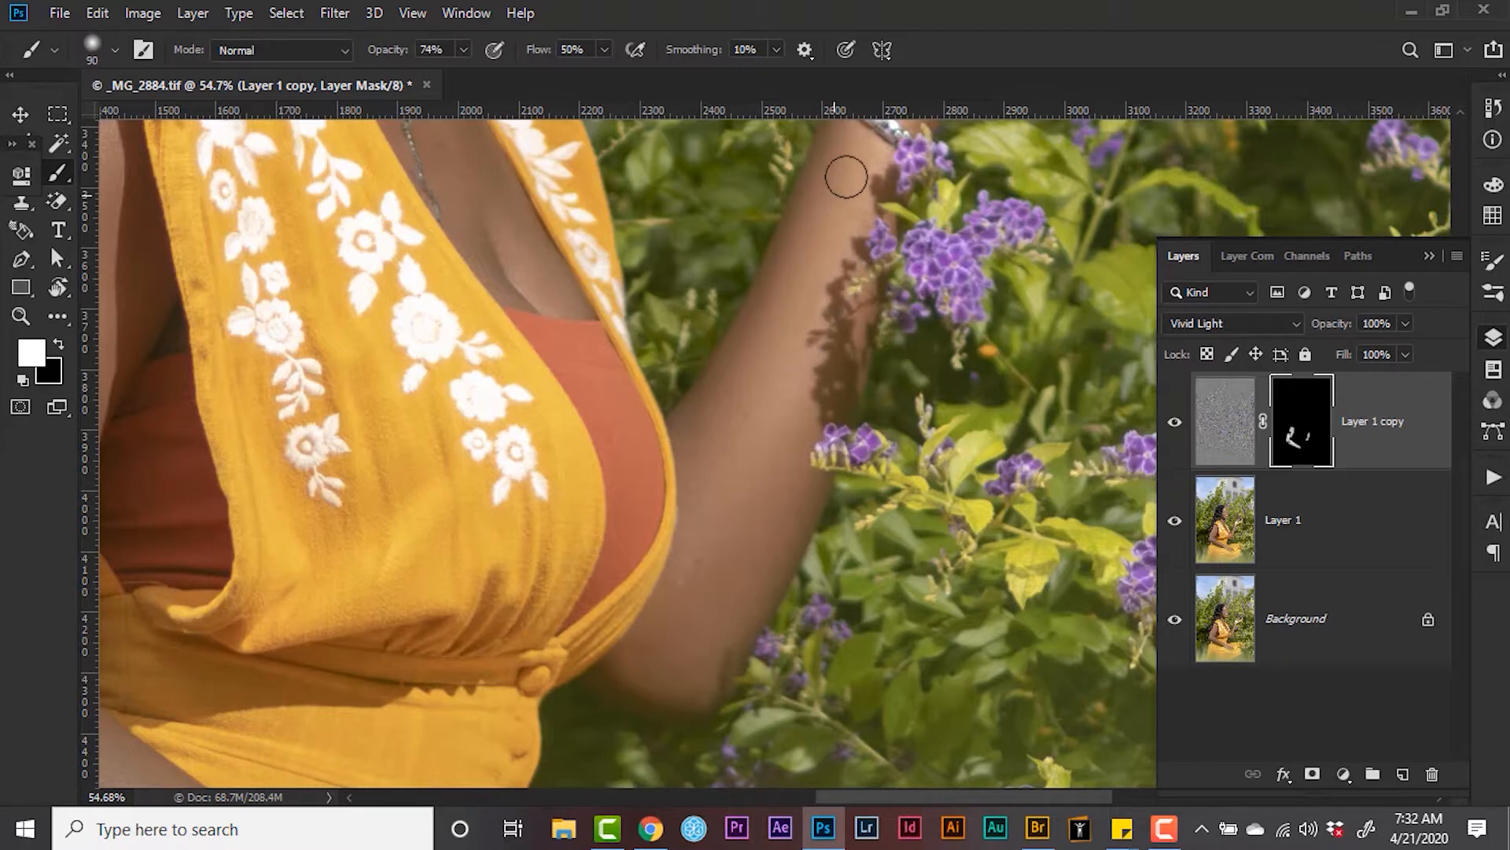
# Paint the softening effect onto the chest and neck through the mask.
pyautogui.moveTo(486, 233); pyautogui.dragTo(574, 386)
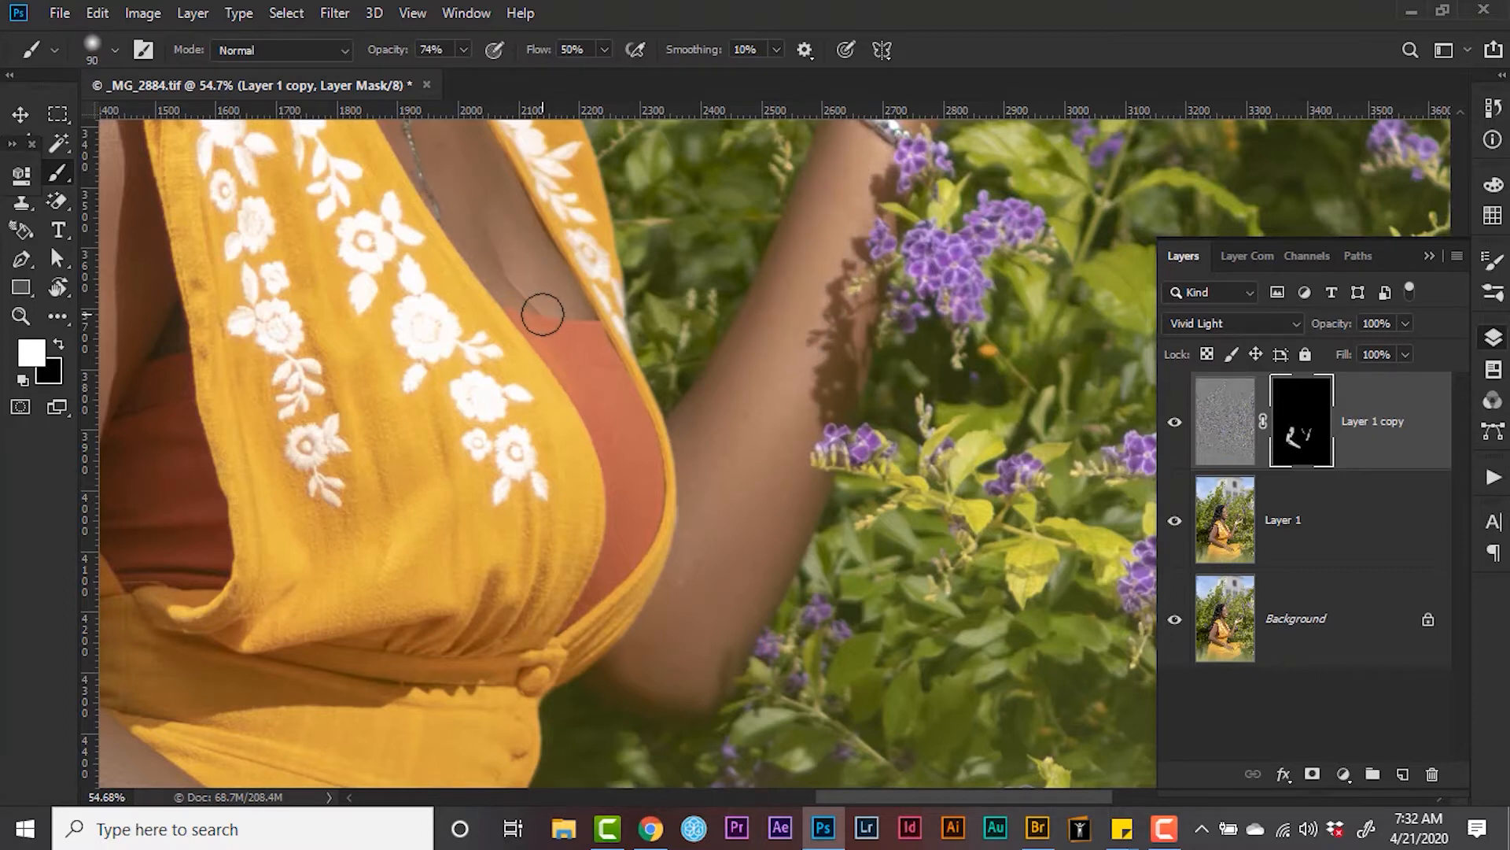
pyautogui.moveTo(501, 258); pyautogui.dragTo(702, 592)
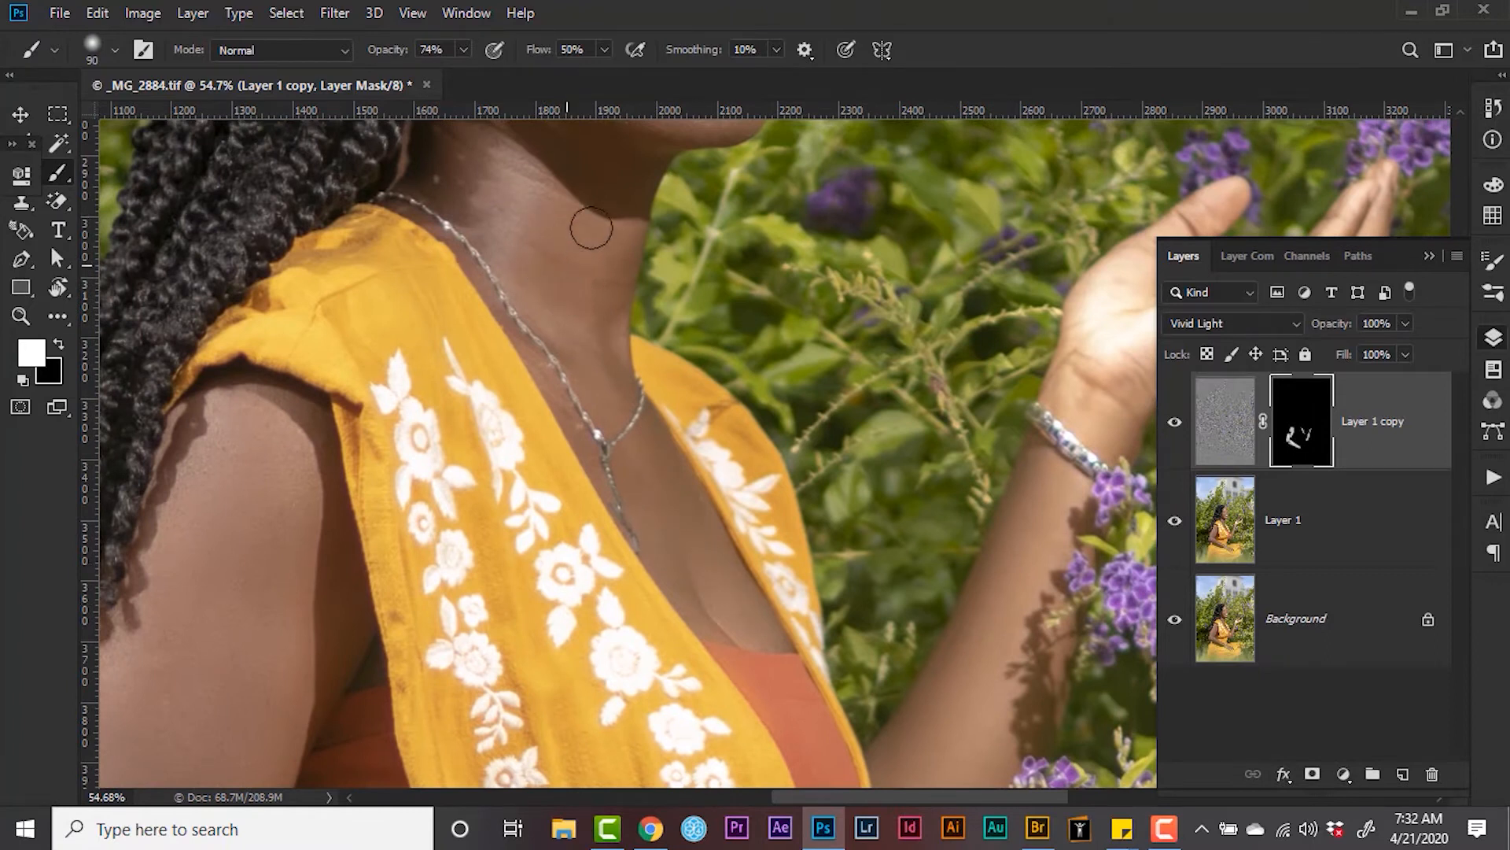
pyautogui.press('v')
pyautogui.scroll(-3, 942, 510)
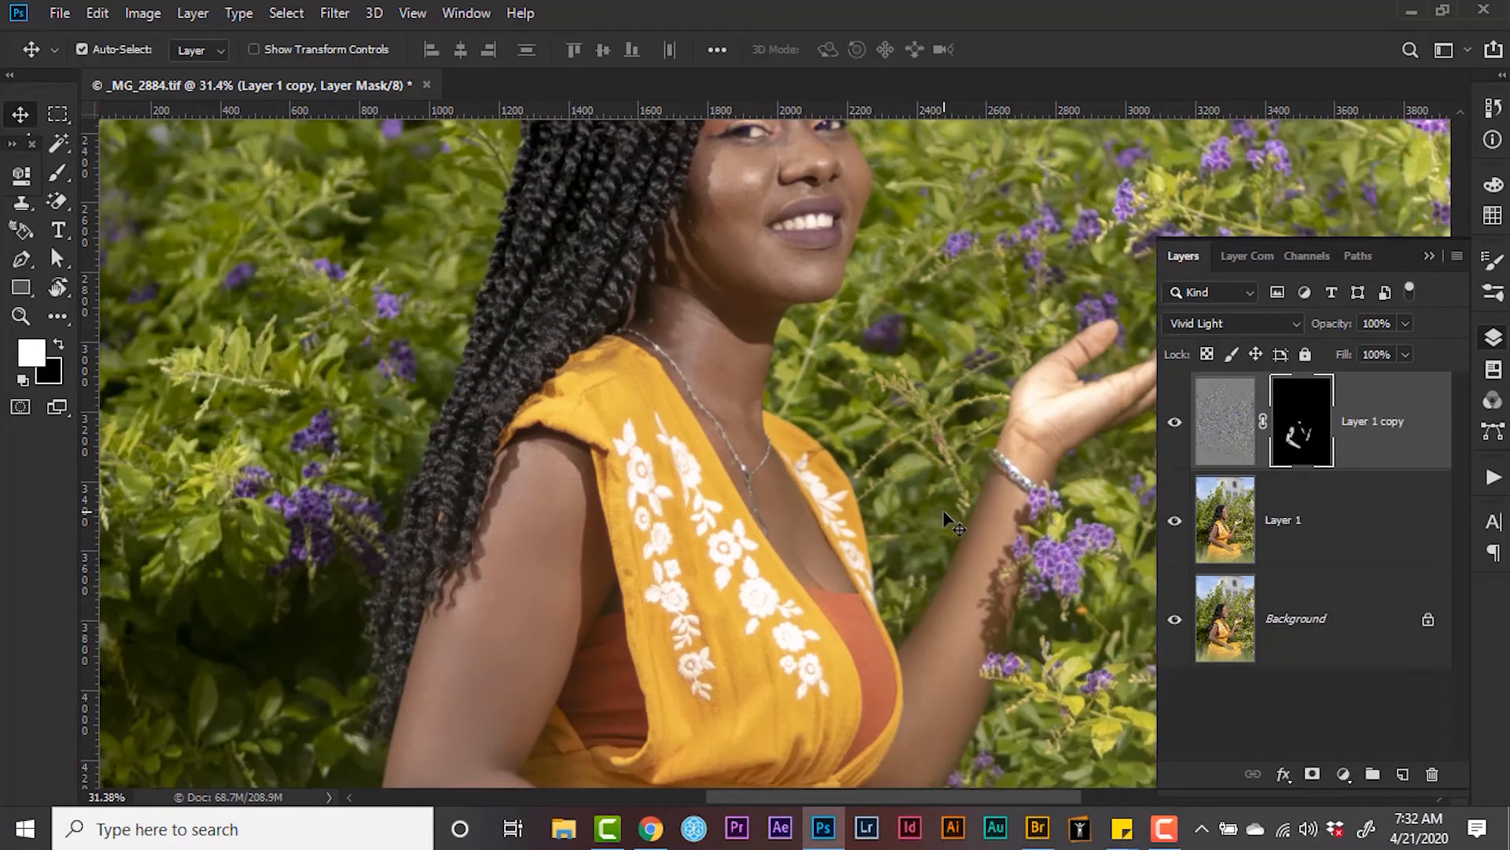
pyautogui.scroll(-3, 944, 510)
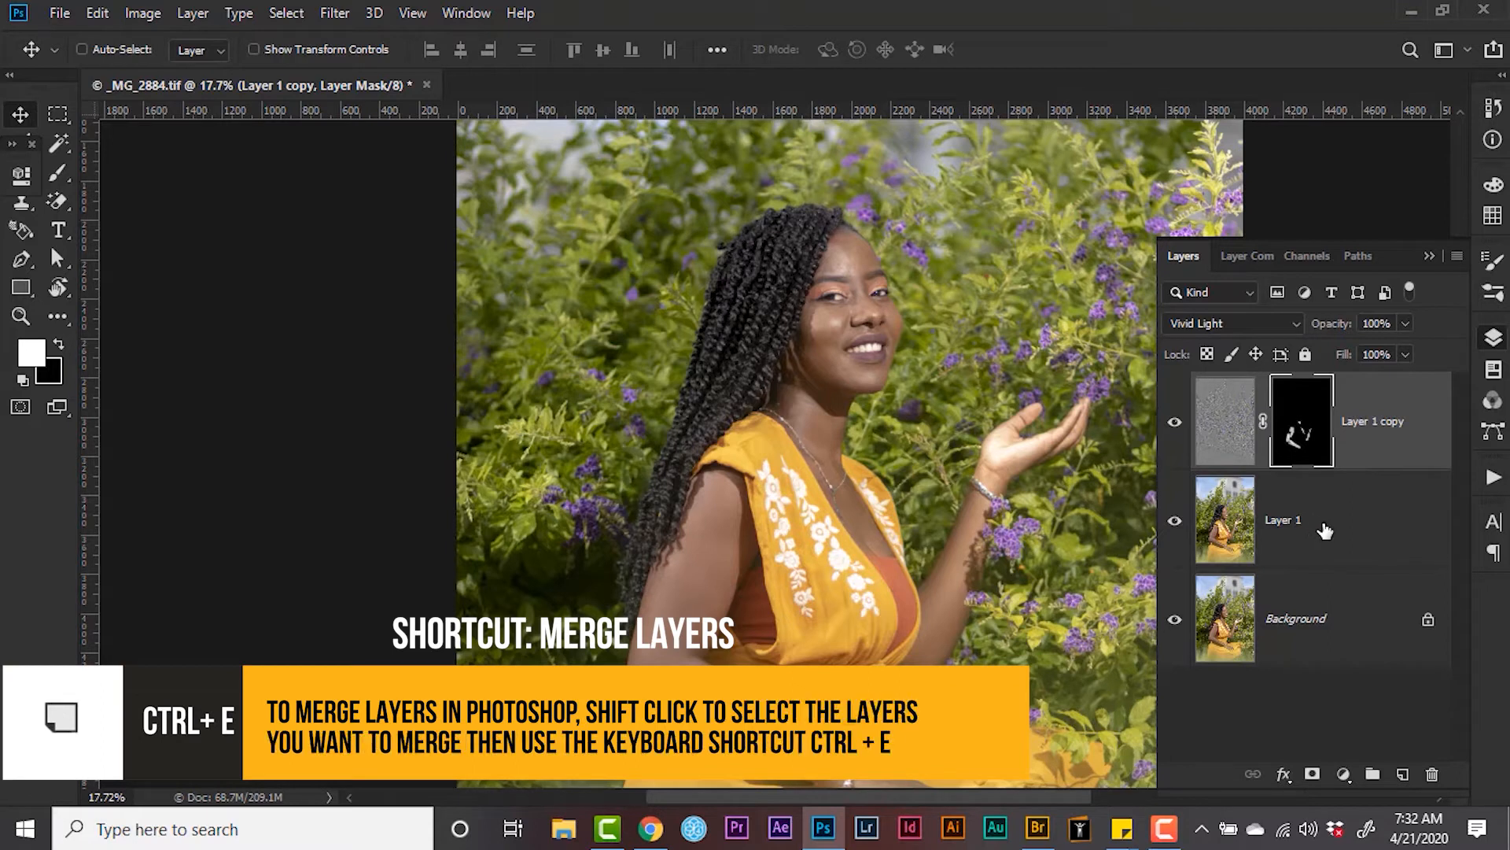
# Merge the masked softening layer with Layer 1 and send the merged layer to the PortraitPro filter.
pyautogui.keyDown('shift'); pyautogui.click(1325, 532); pyautogui.keyUp('shift')
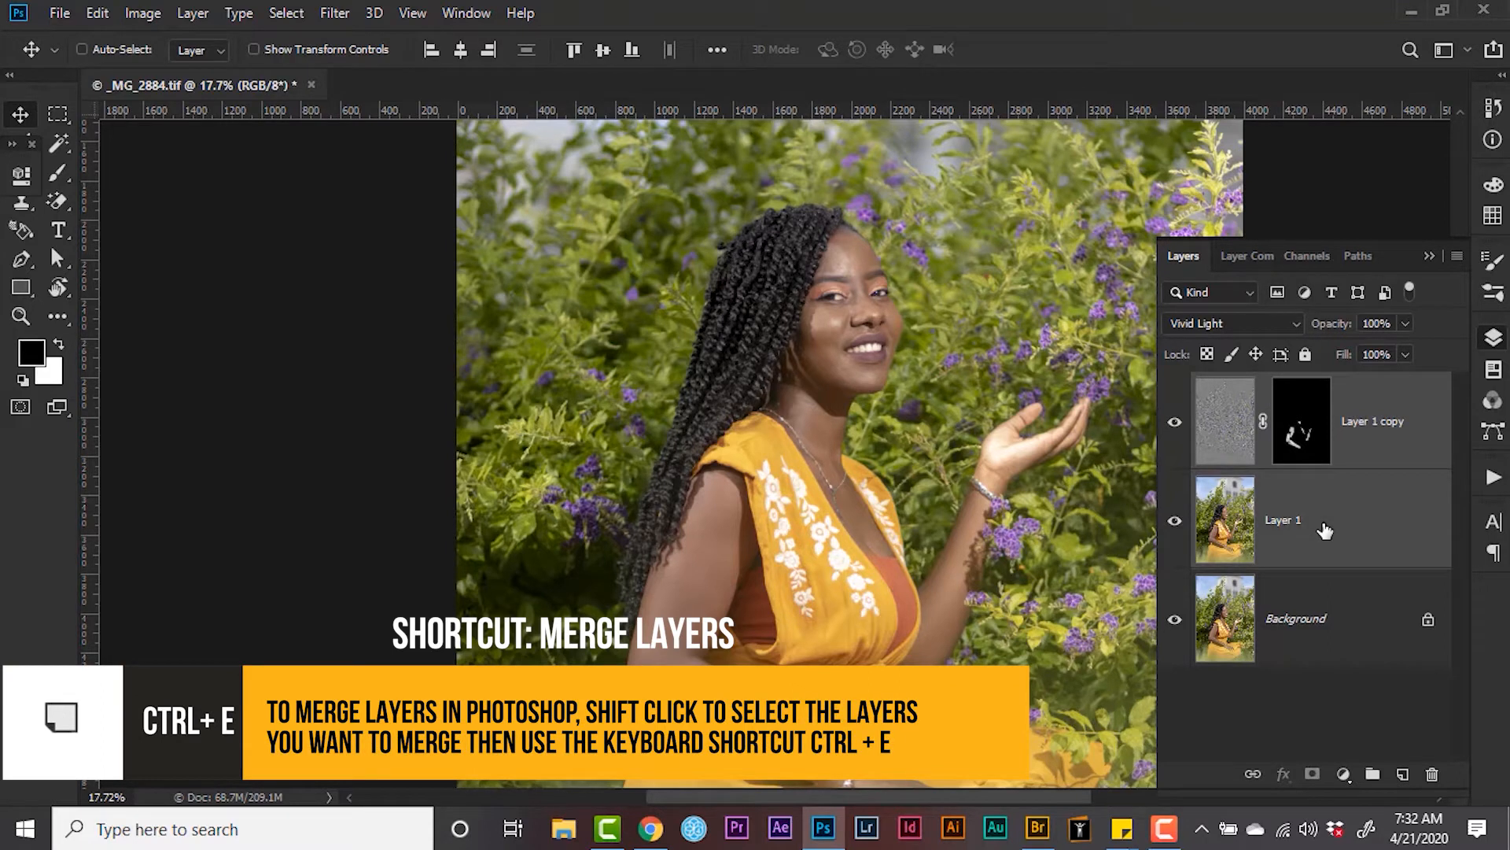
pyautogui.hotkey('ctrl', 'e')
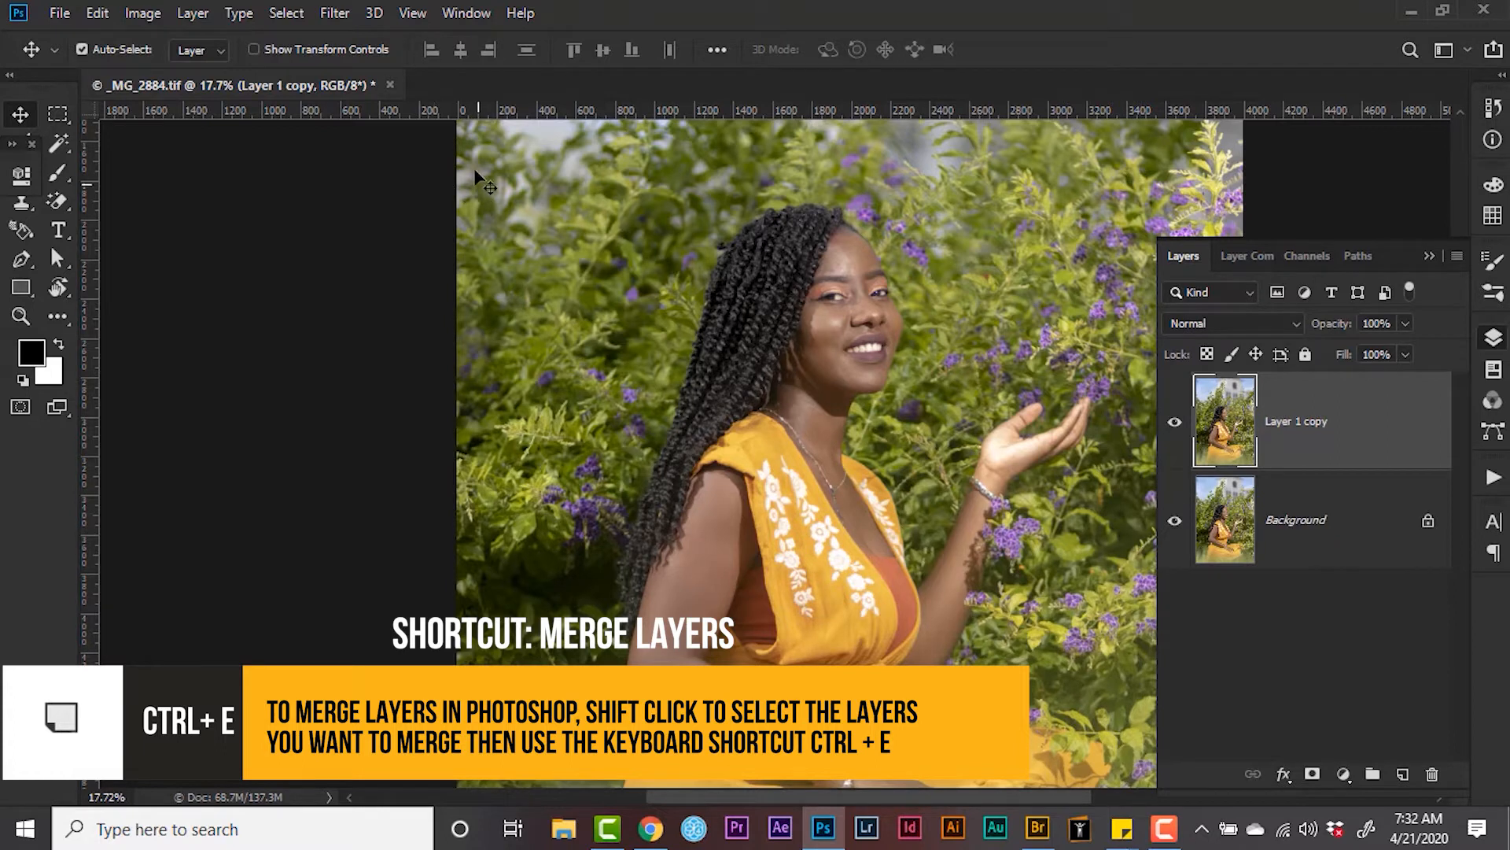
pyautogui.click(336, 16)
pyautogui.moveTo(542, 497)
pyautogui.click(668, 487)
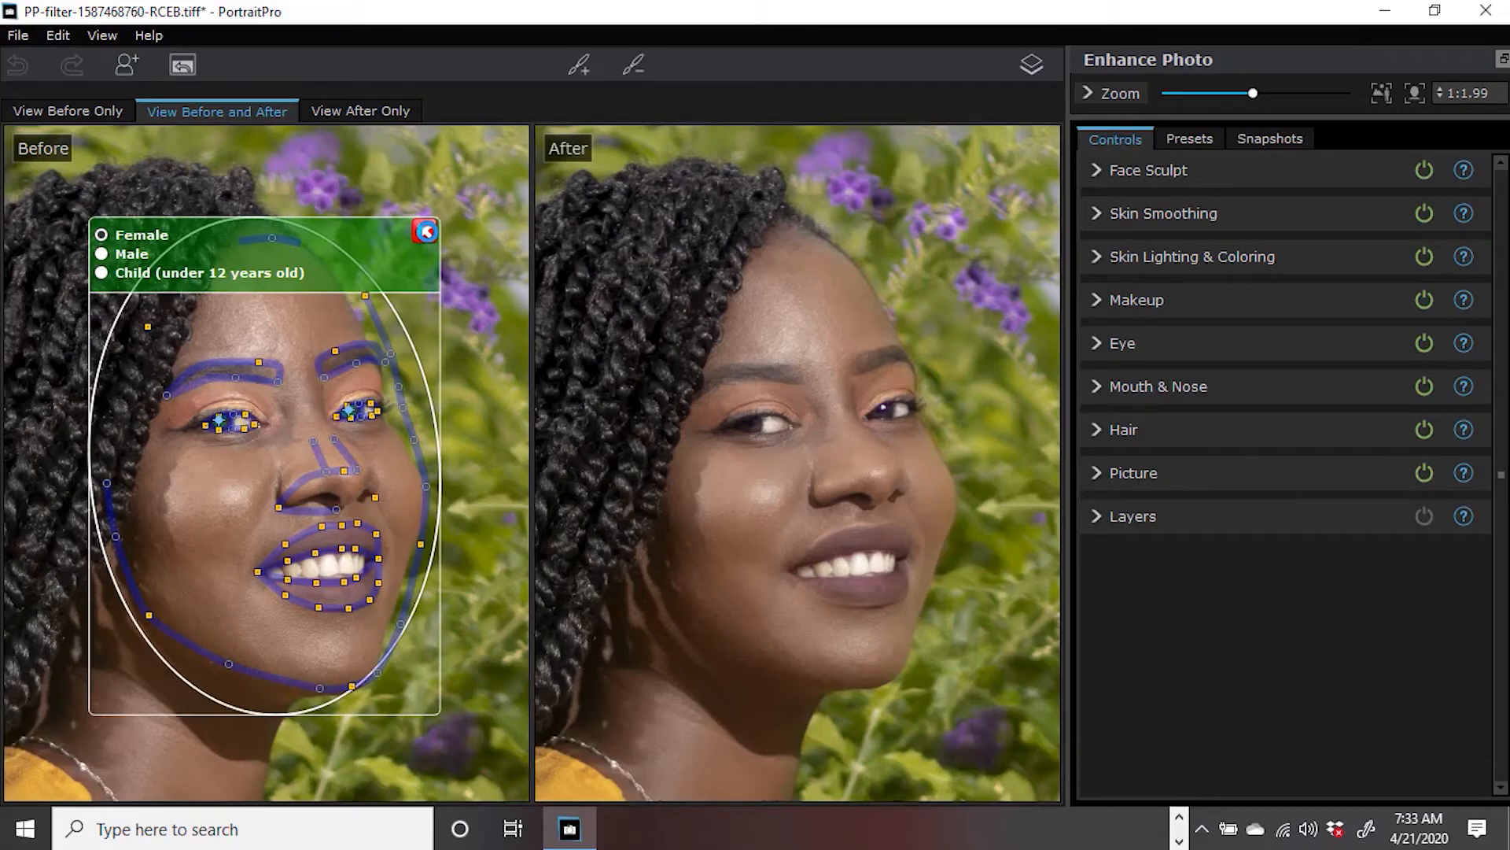
# Delete the automatically detected face and set the subject's gender to Female for relocating it.
pyautogui.click(425, 231)
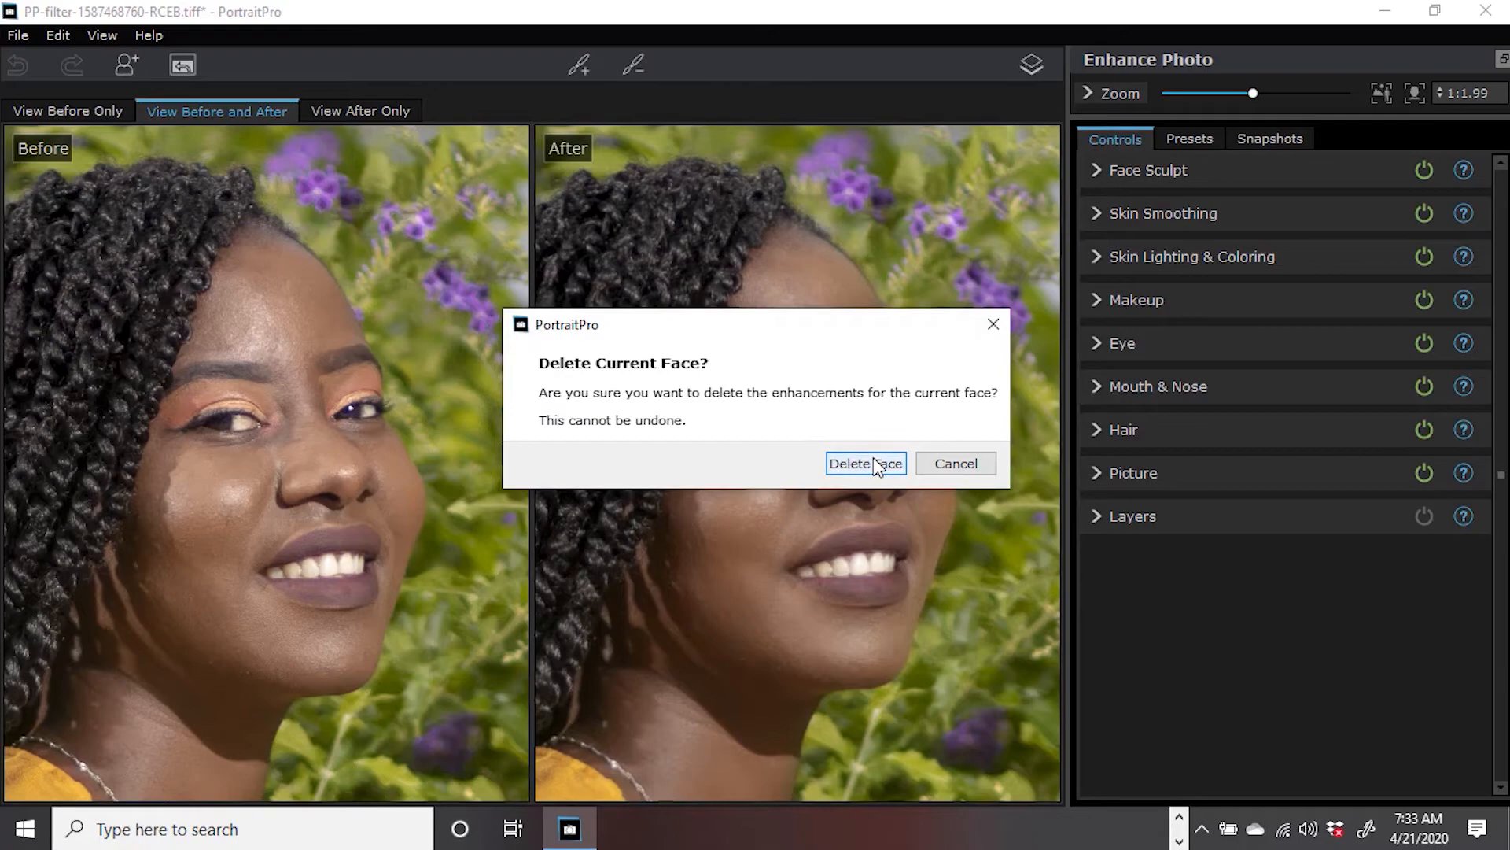
pyautogui.click(865, 462)
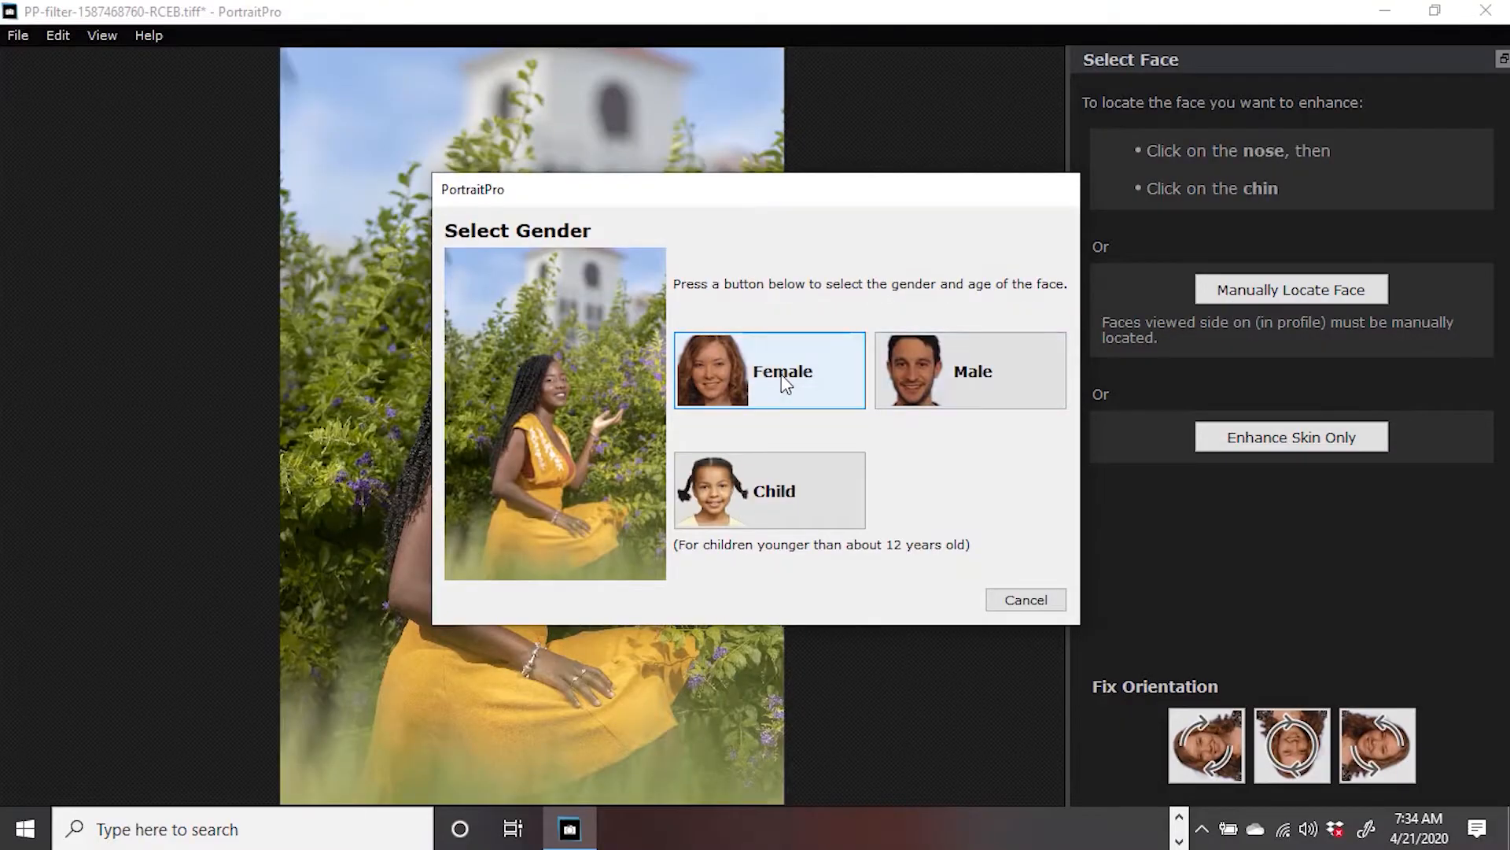
pyautogui.click(782, 374)
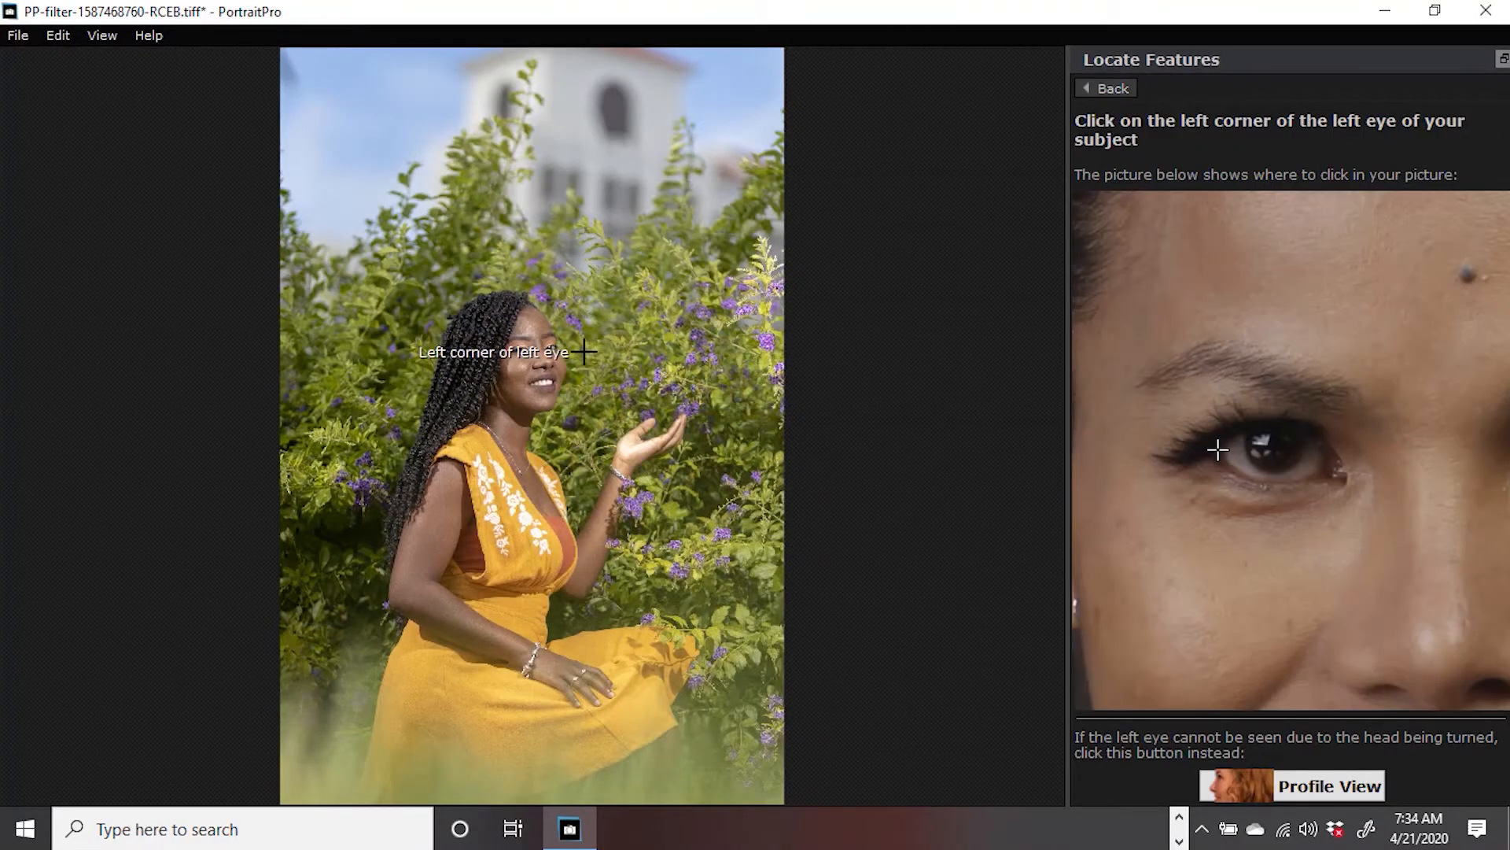
# Mark the outer corners of both eyes, the nose tip and both mouth corners on the subject's face.
pyautogui.scroll(3, 519, 351)
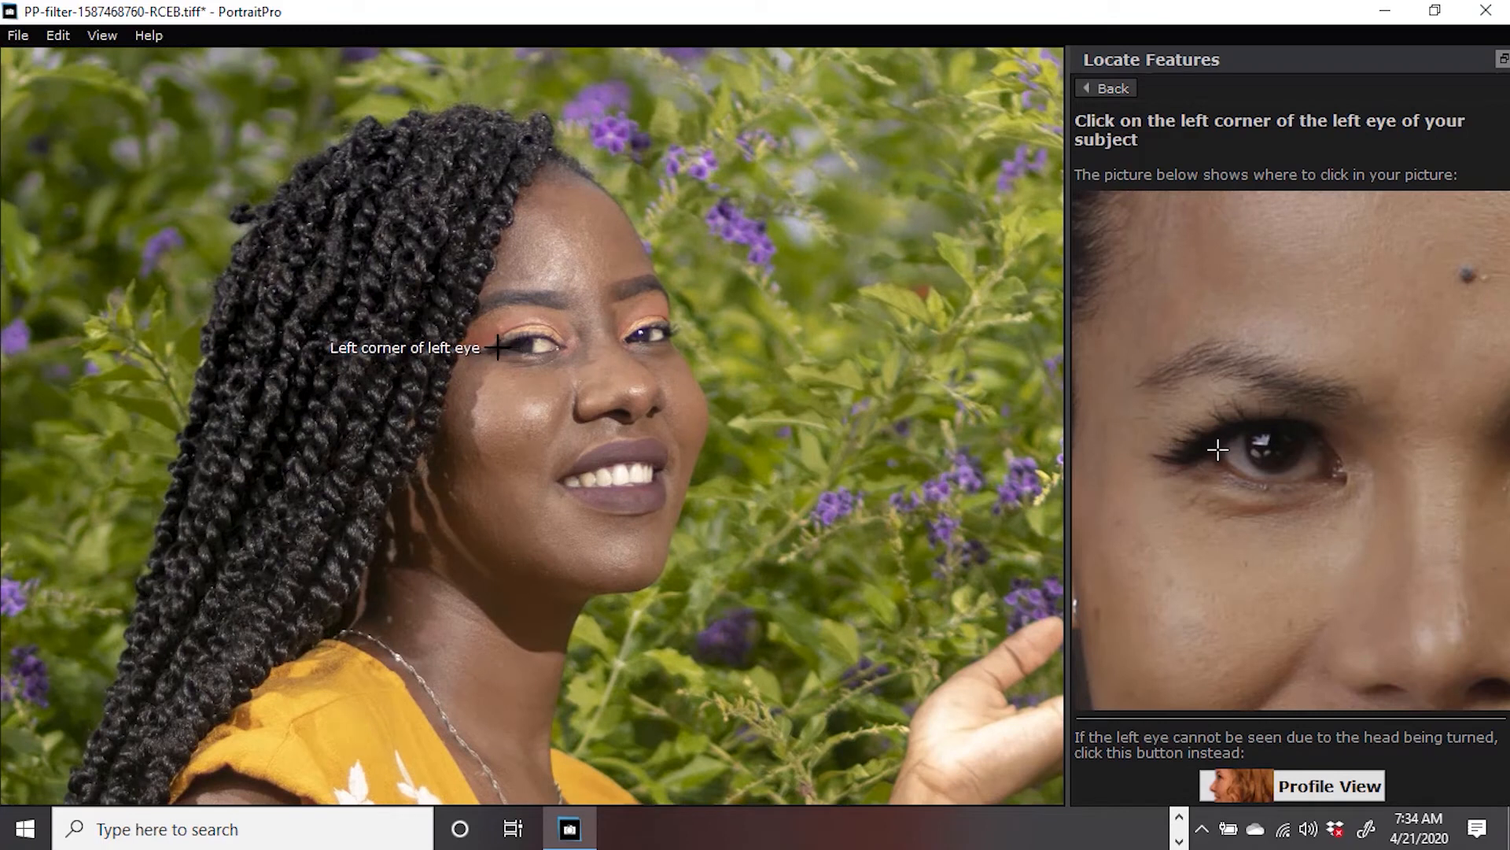
pyautogui.click(498, 347)
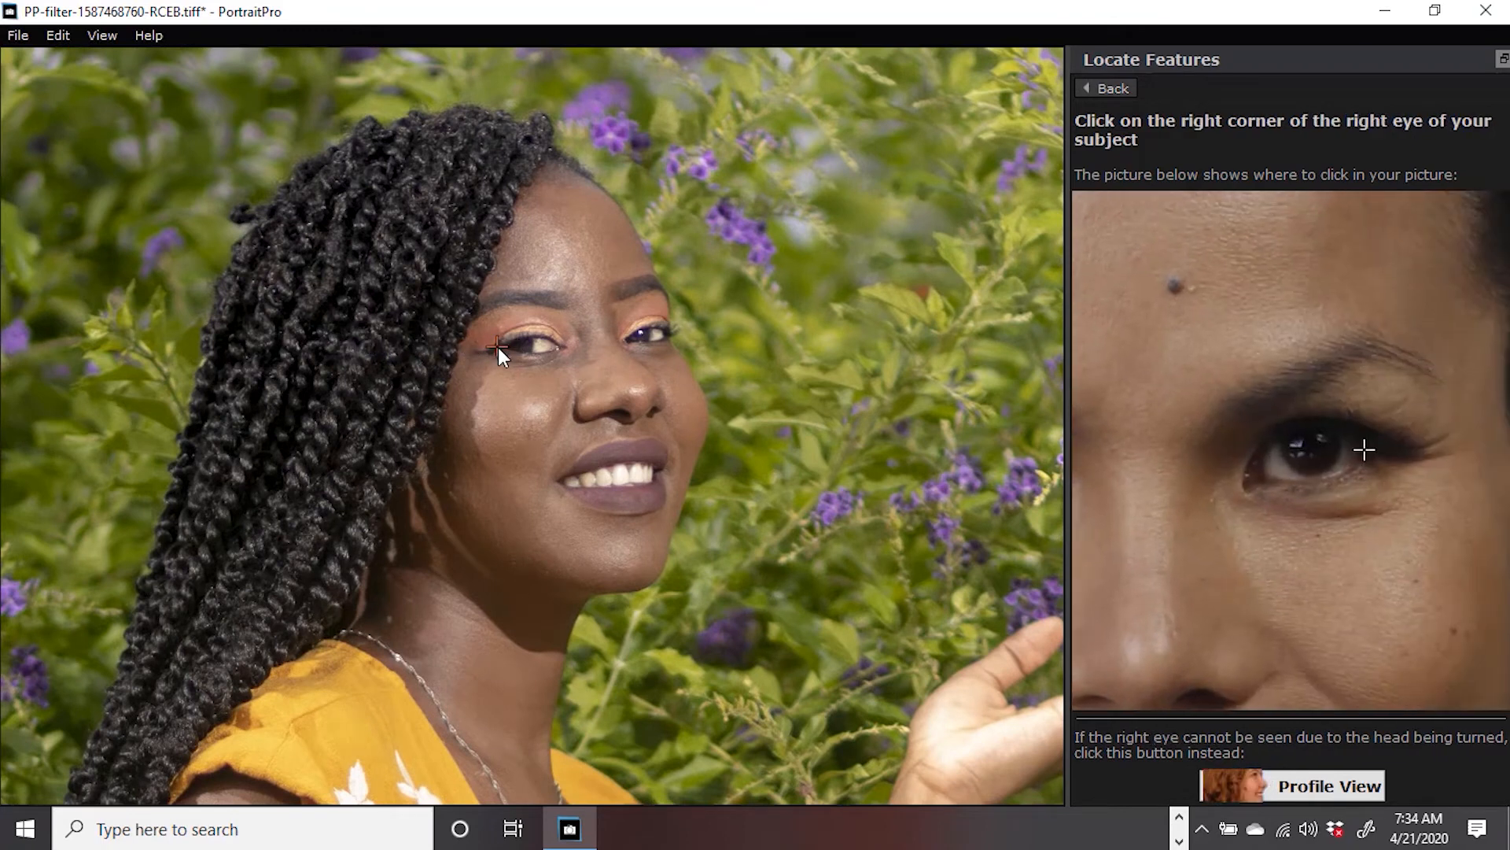
pyautogui.click(667, 332)
pyautogui.click(596, 481)
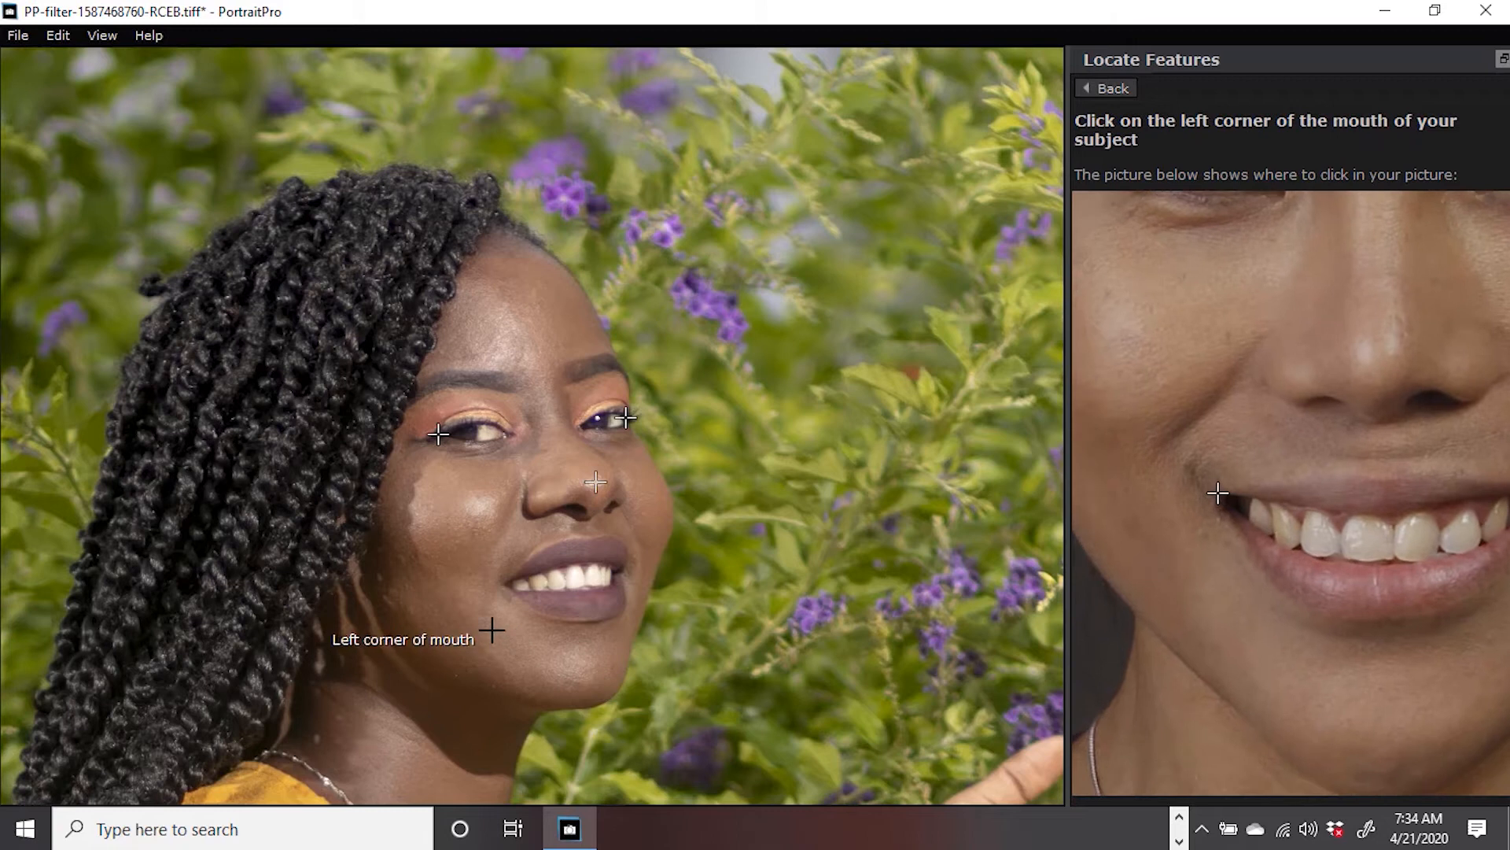
pyautogui.click(501, 582)
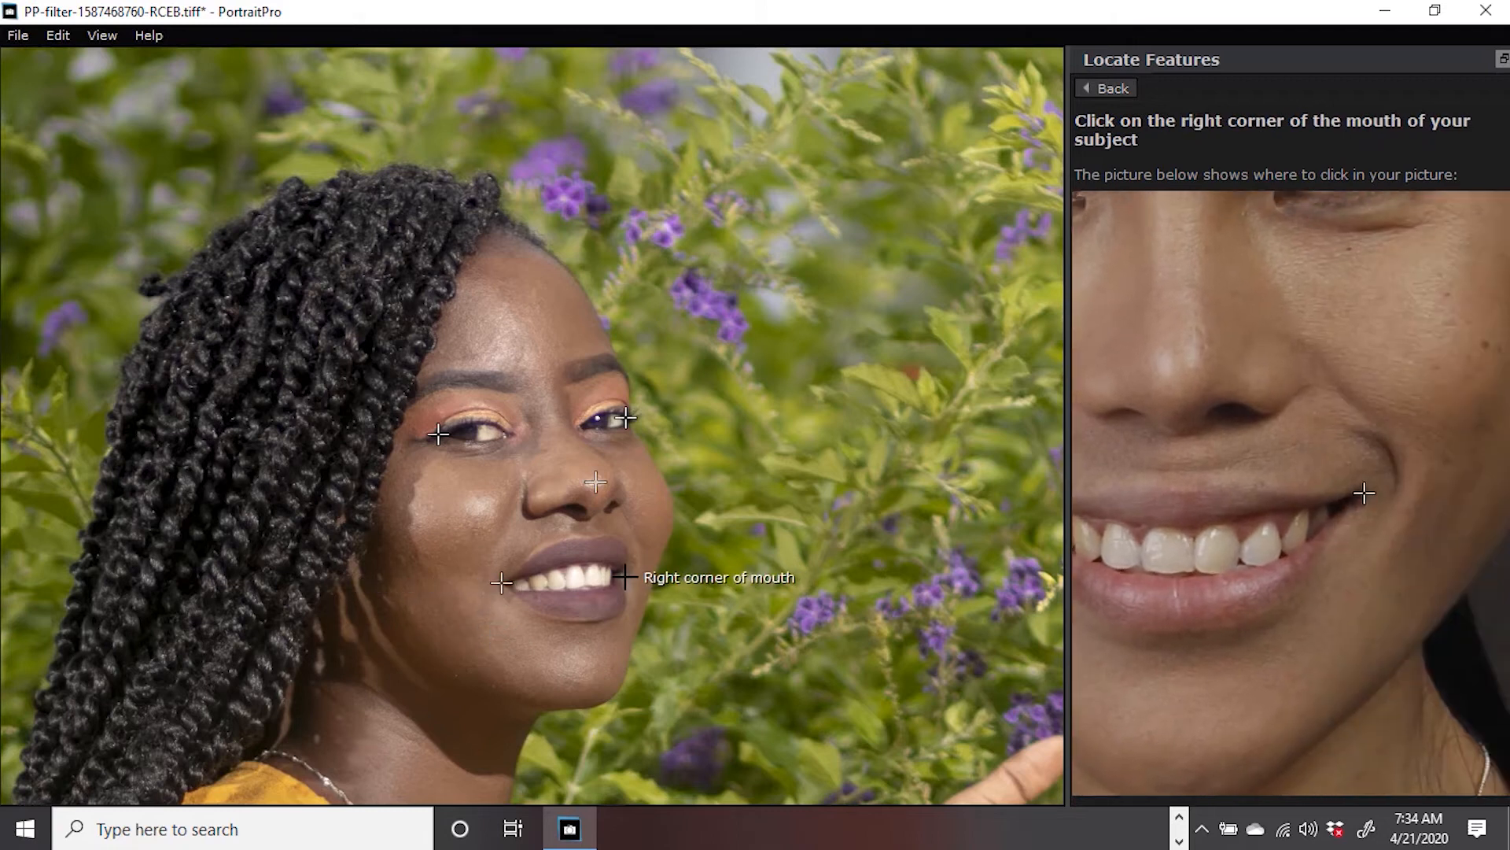
pyautogui.click(623, 578)
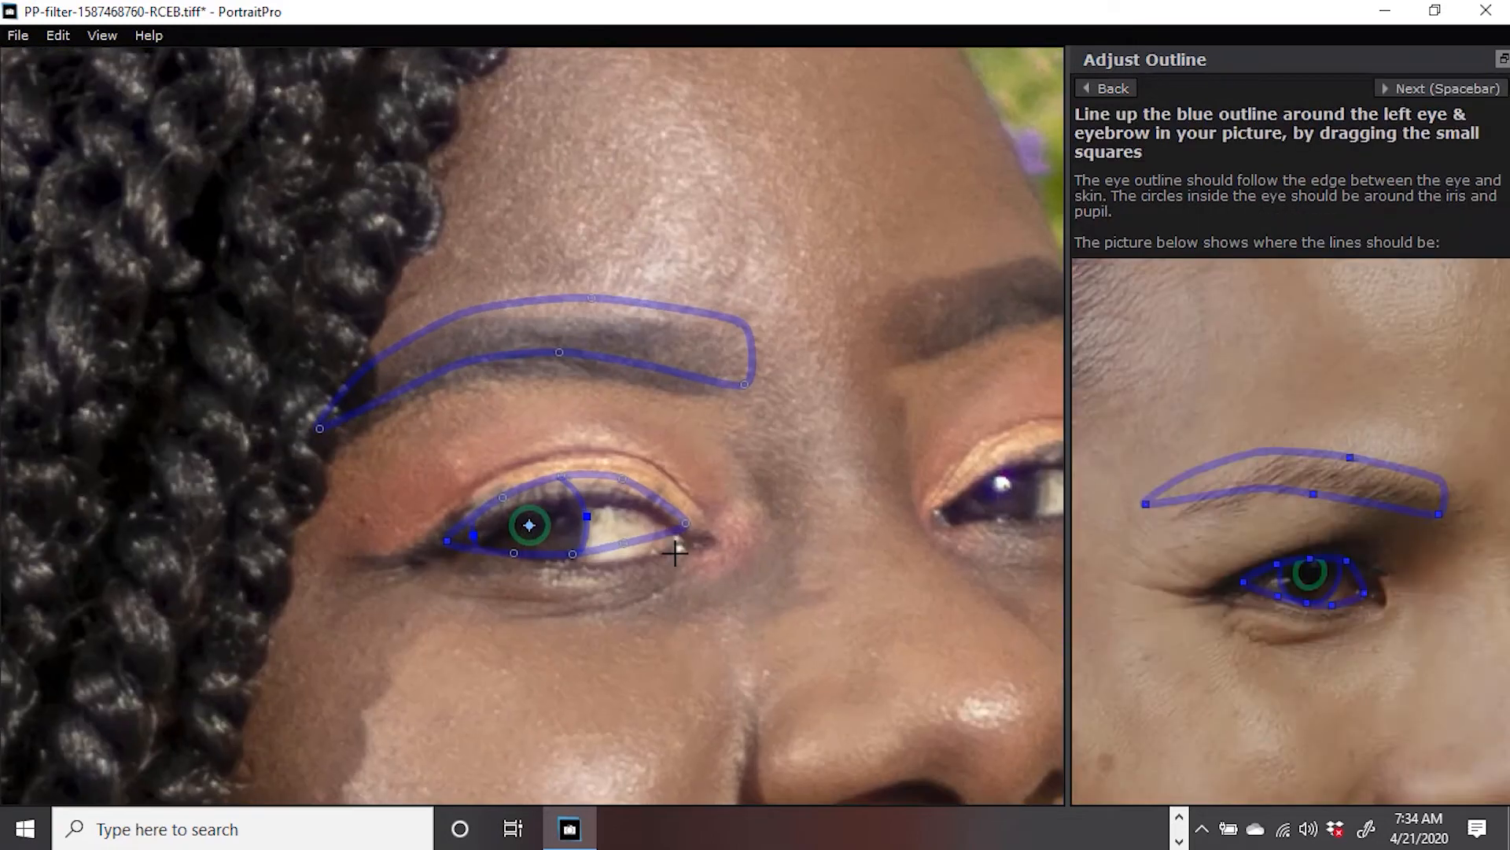
# Fit the left eye and eyebrow outline to the eyebrow's inner end, the eyelid edges and the iris, and accept it.
pyautogui.moveTo(744, 385); pyautogui.dragTo(710, 395)
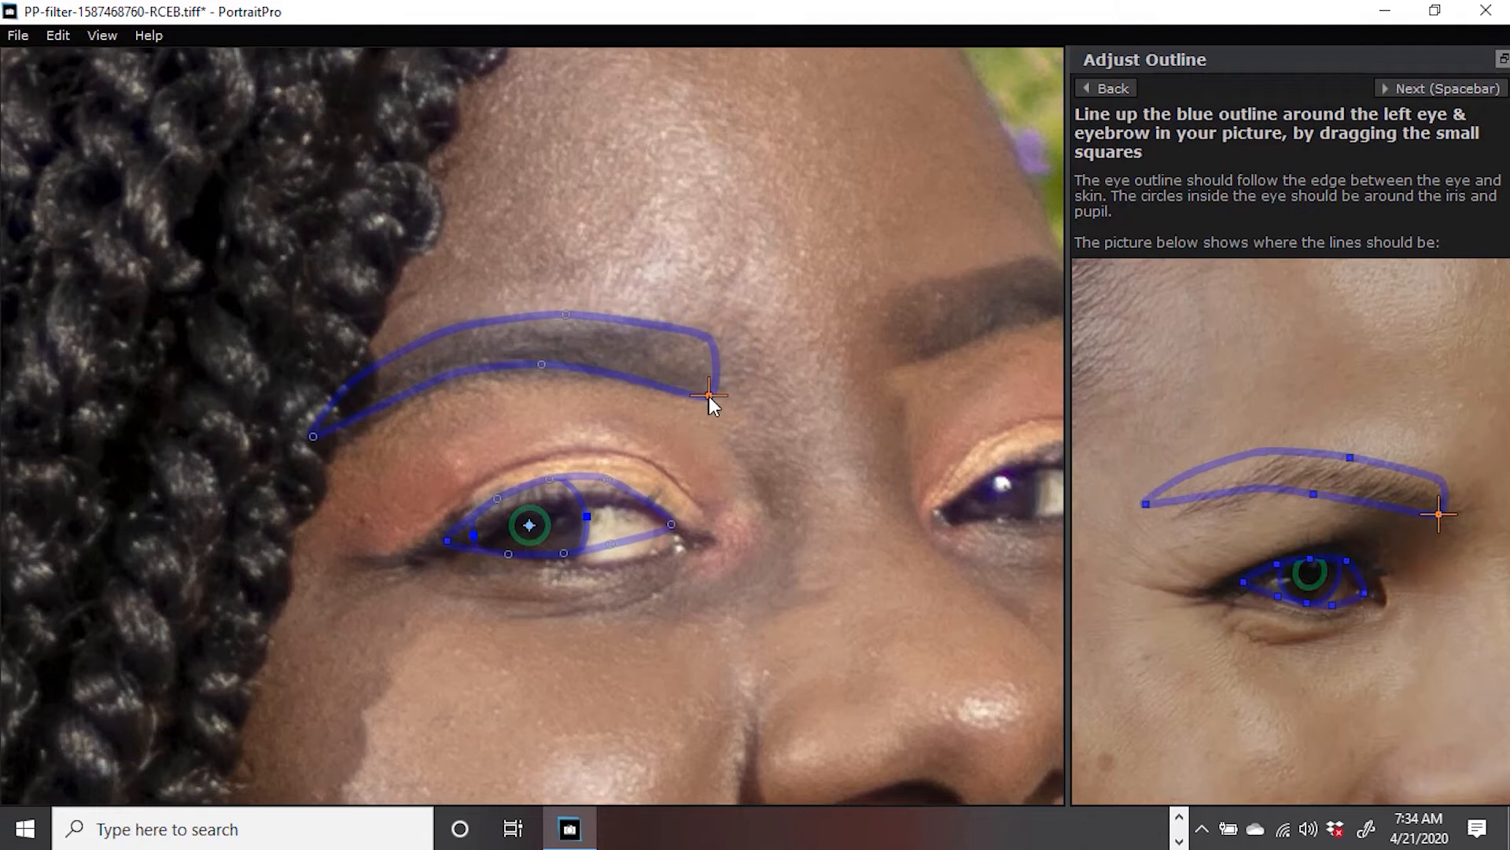
pyautogui.moveTo(671, 524); pyautogui.dragTo(695, 546)
pyautogui.moveTo(622, 489); pyautogui.dragTo(626, 507)
pyautogui.moveTo(446, 541); pyautogui.dragTo(508, 560)
pyautogui.moveTo(625, 556); pyautogui.dragTo(624, 560)
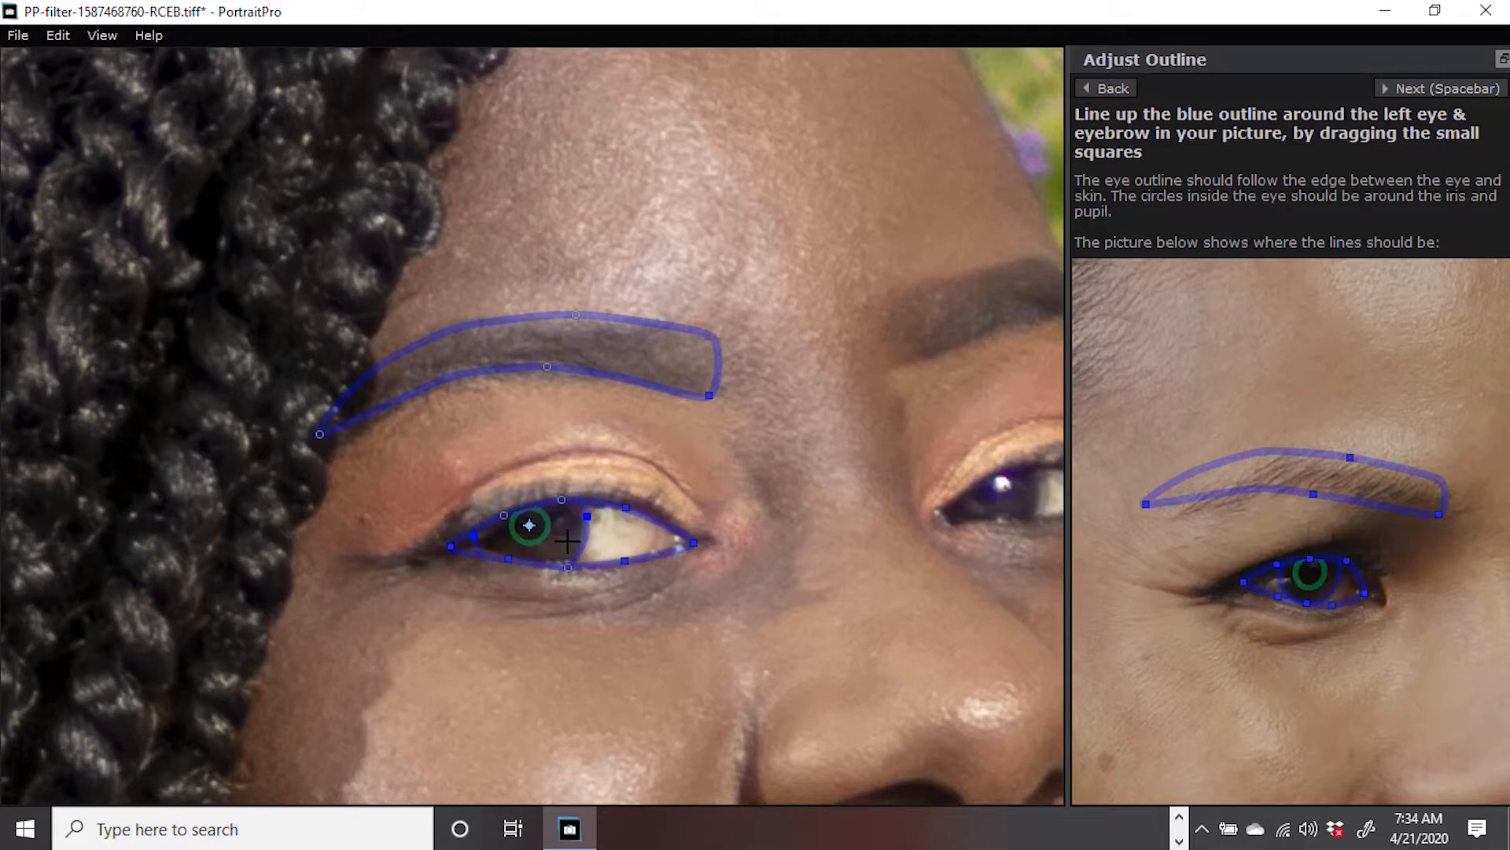
pyautogui.moveTo(573, 552); pyautogui.dragTo(564, 544)
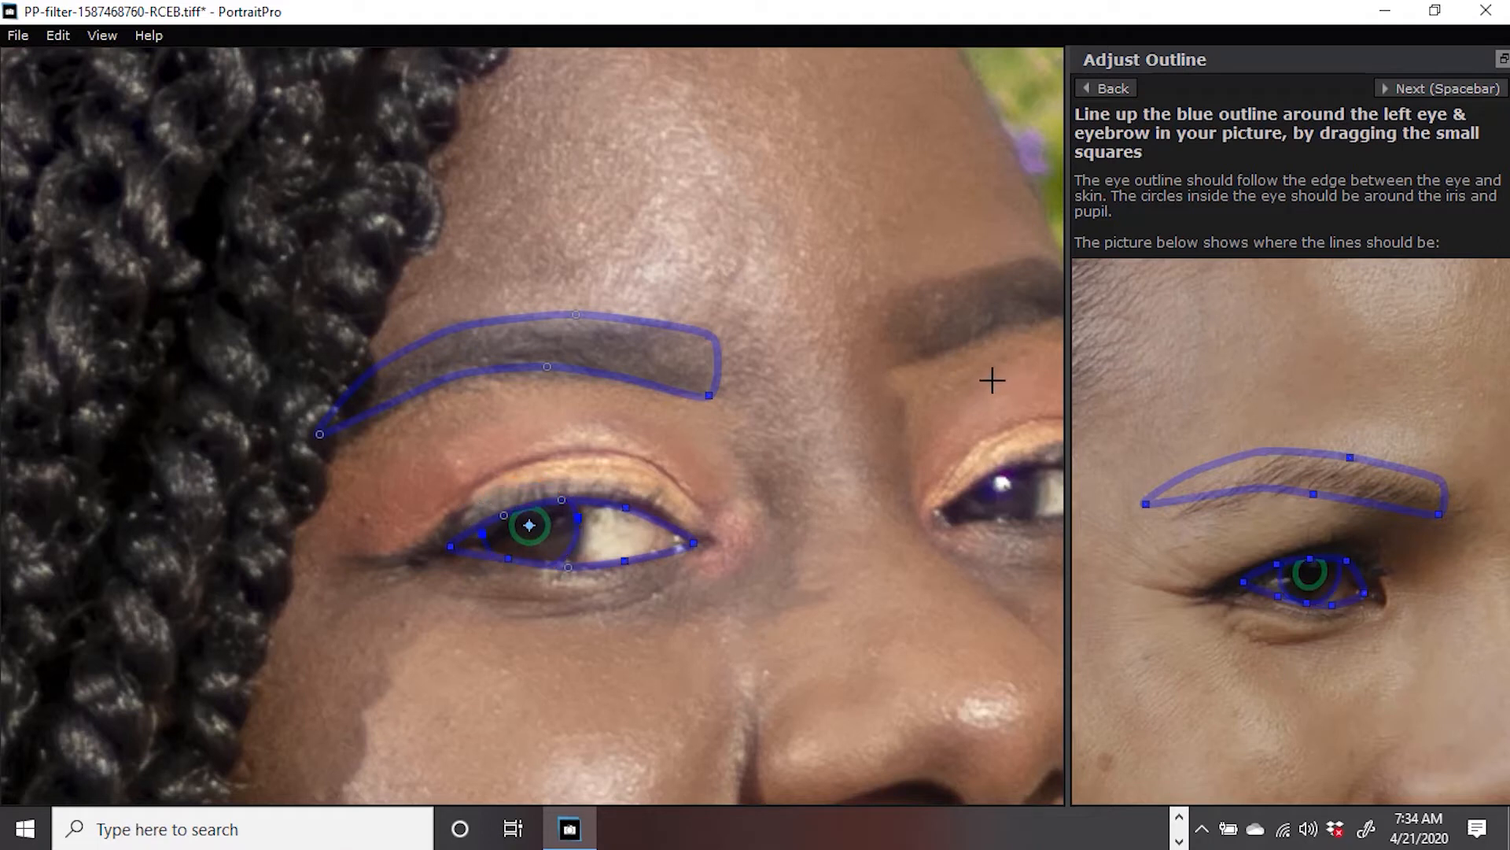
pyautogui.click(1414, 88)
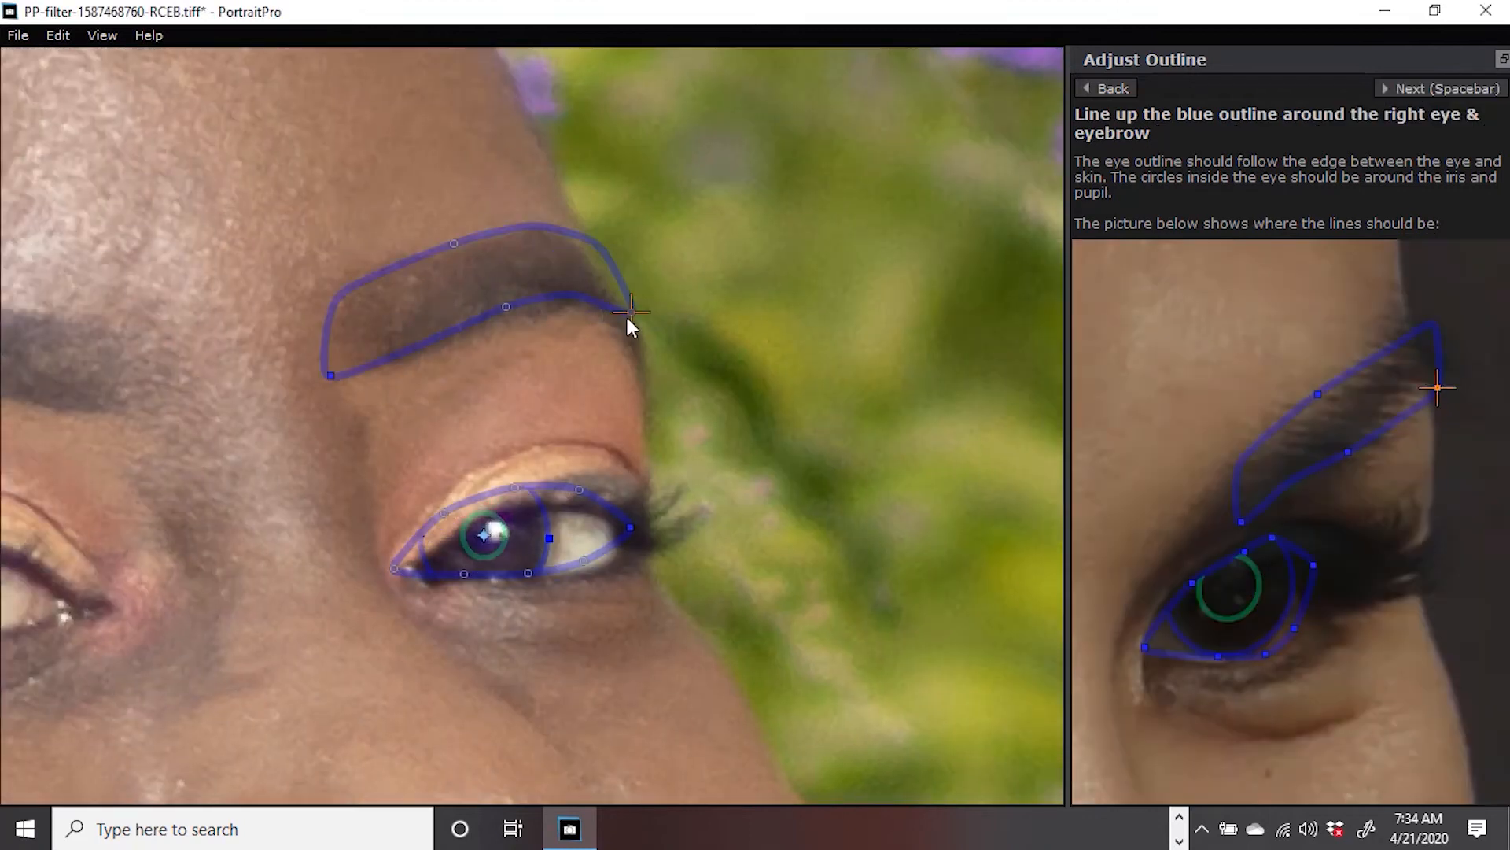
# Accept the remaining outlines for the right eye and eyebrow, the mouth and nose, and the face.
pyautogui.press('space')
pyautogui.click(652, 311)
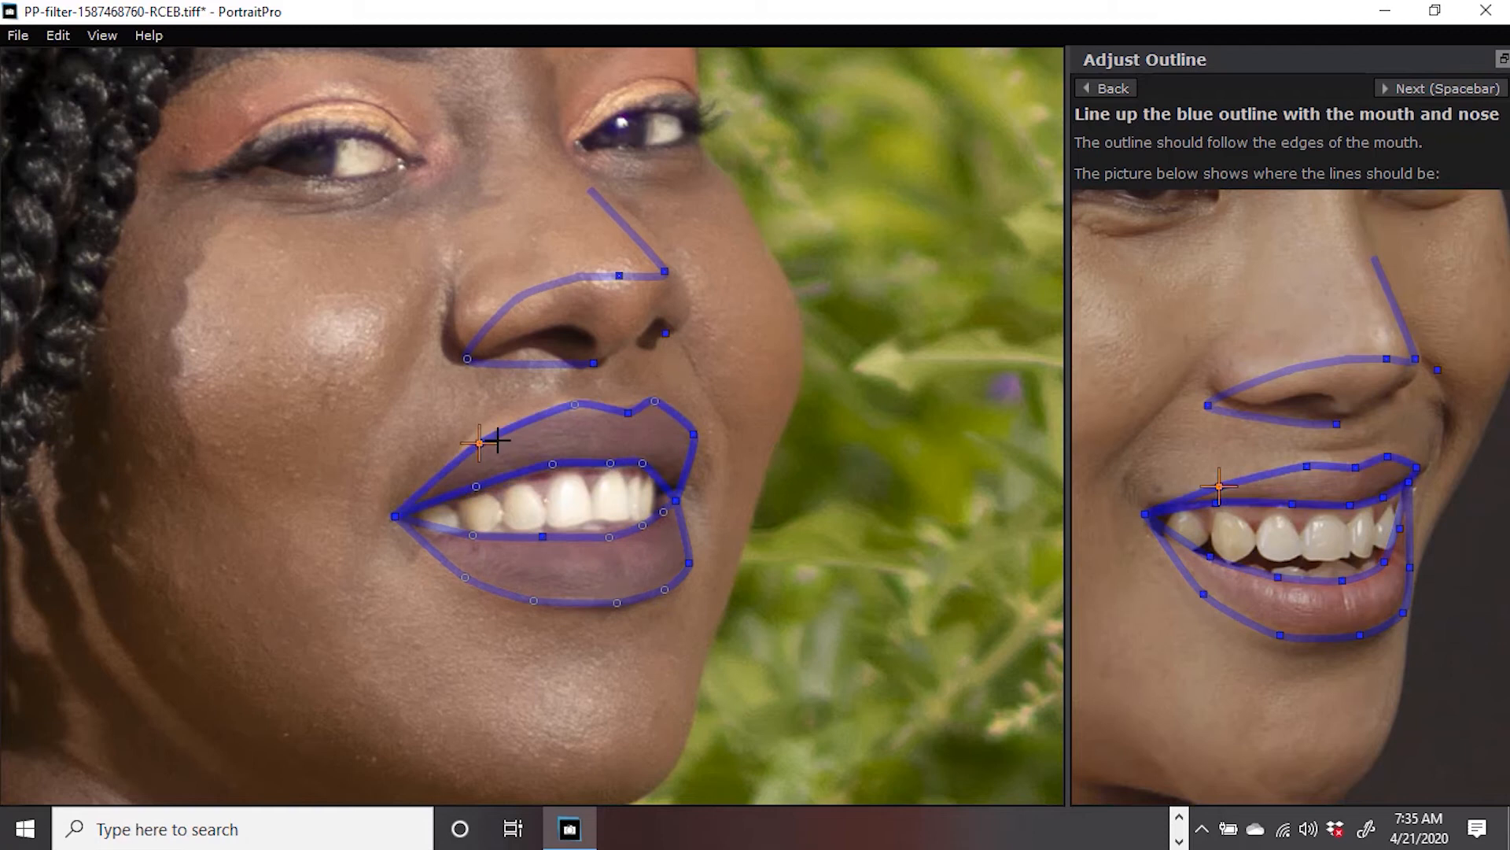
pyautogui.press('space')
pyautogui.press('space')
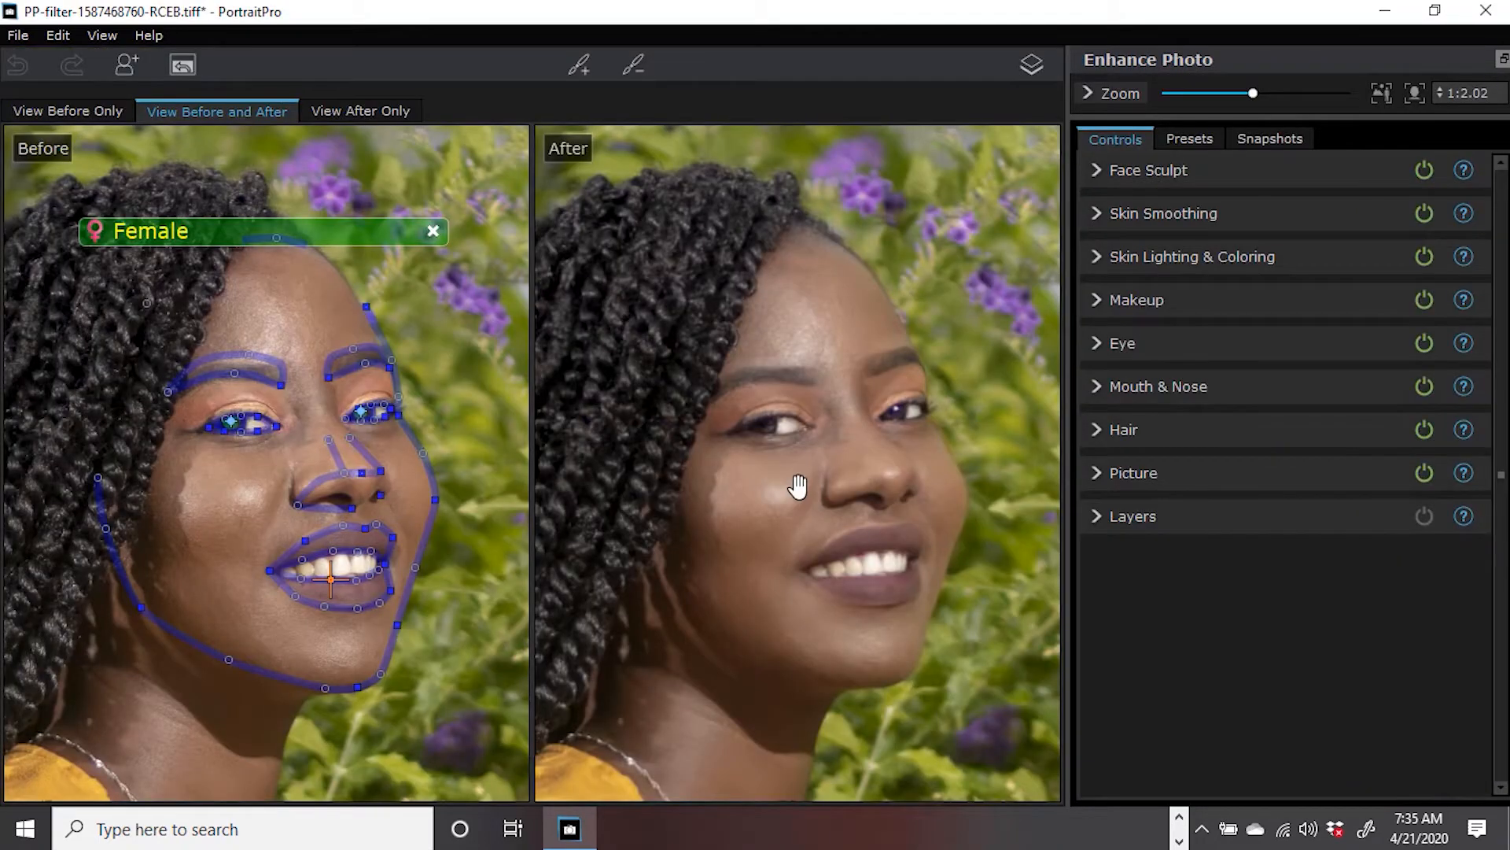
# Compare the portrait with Face Sculpt switched off and on again.
pyautogui.scroll(-1, 926, 472)
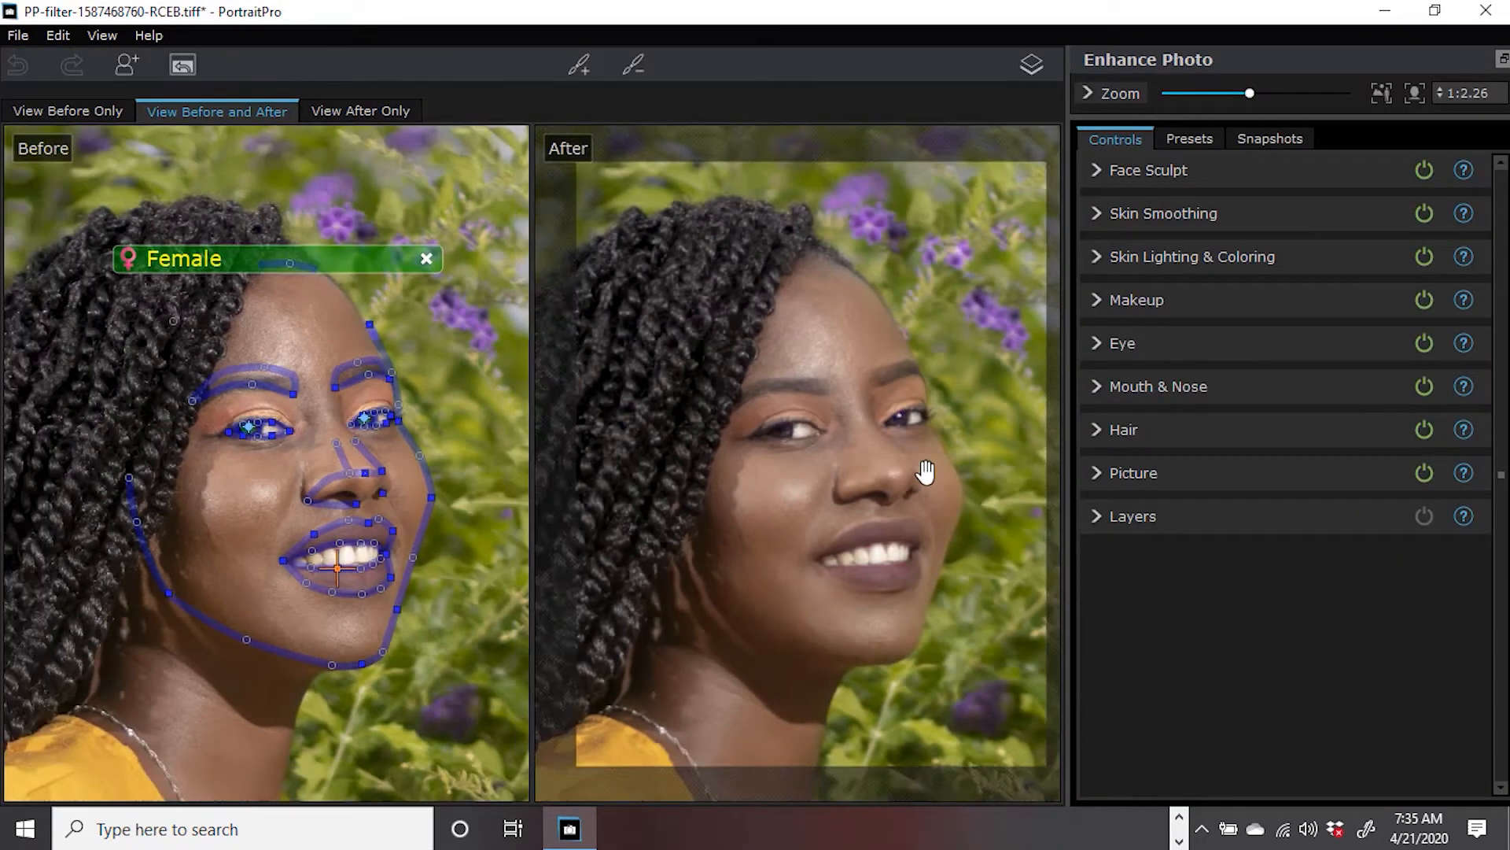
pyautogui.scroll(-2, 925, 472)
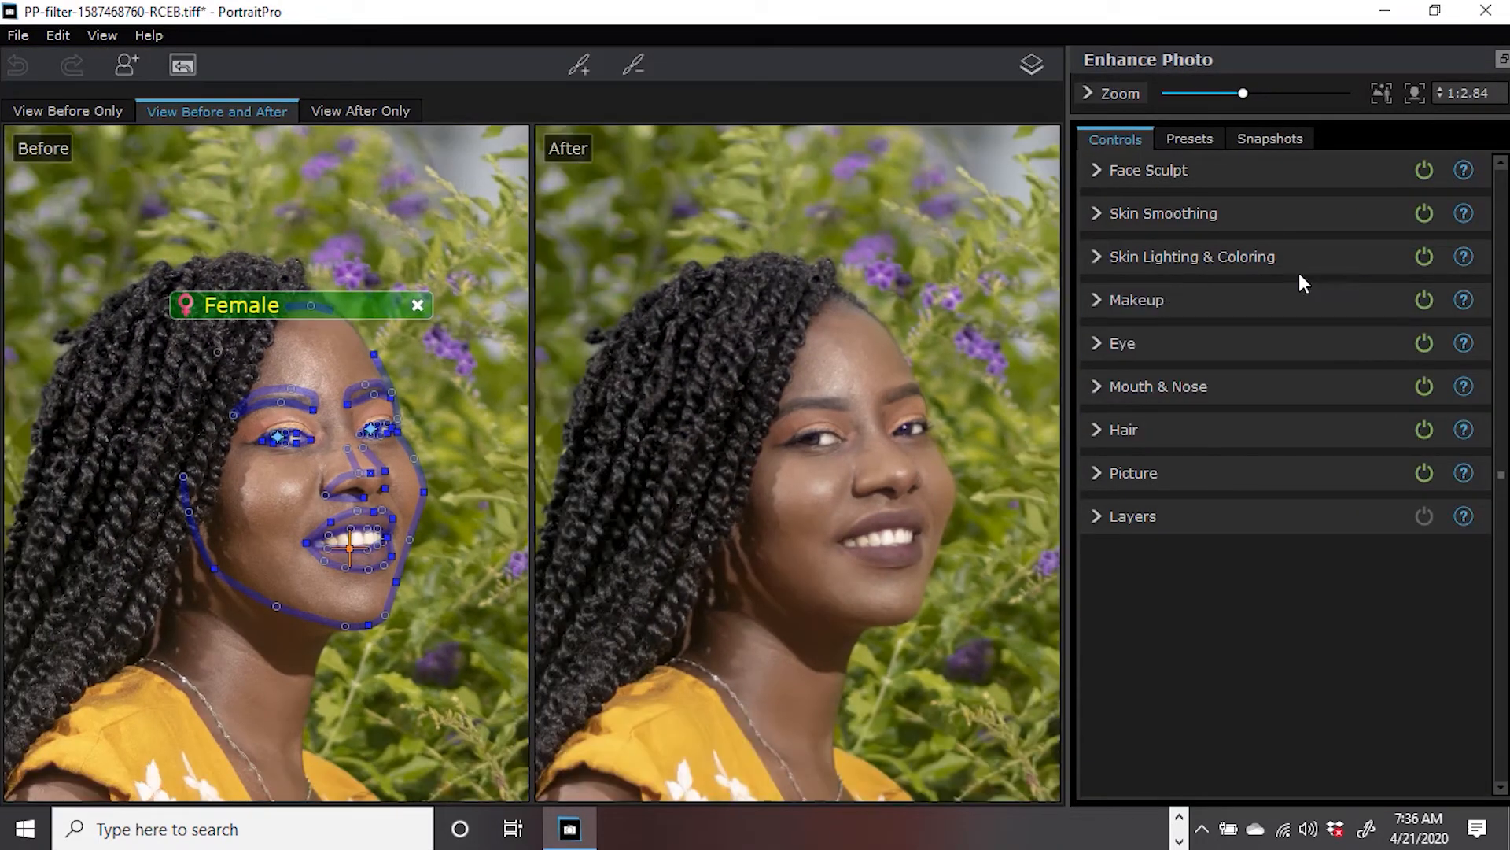
pyautogui.click(1428, 167)
pyautogui.click(1428, 169)
# In Skin Lighting & Coloring, move the light source to the head model's upper right and set Contrast to 63.
pyautogui.click(1103, 258)
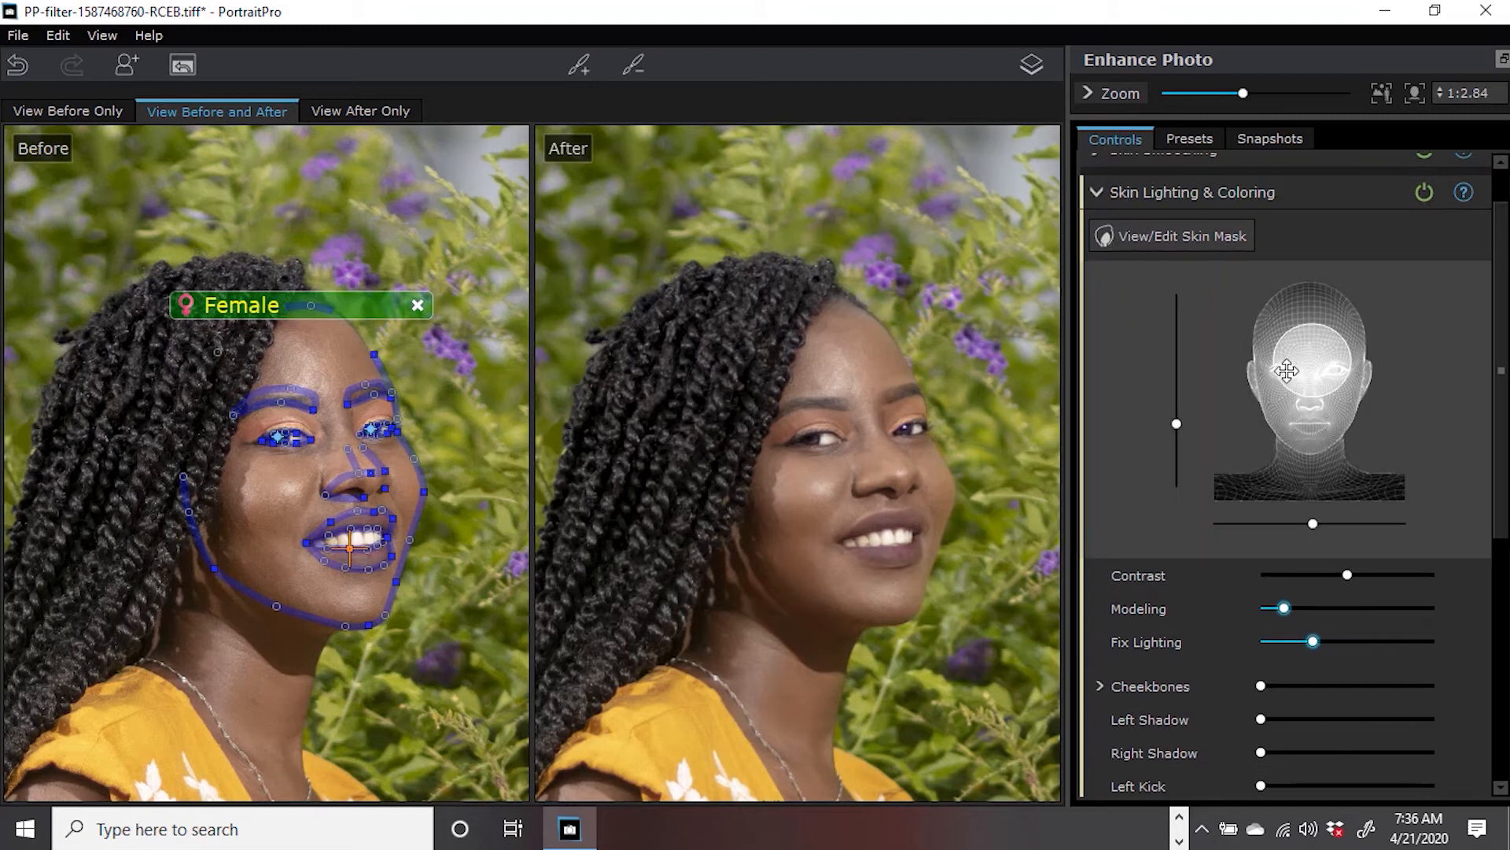
pyautogui.moveTo(1286, 368); pyautogui.dragTo(1390, 303)
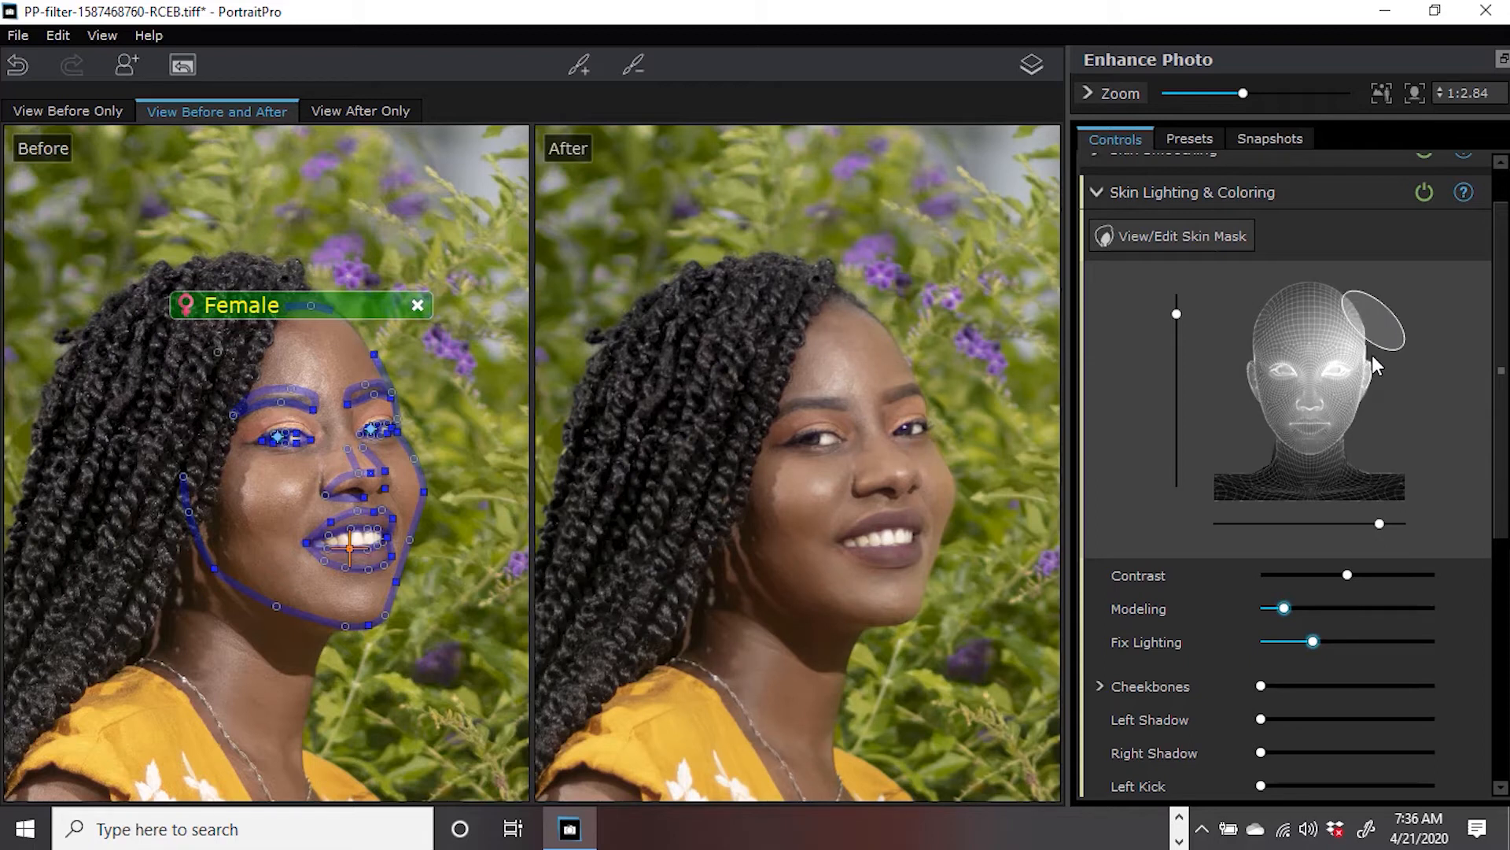
pyautogui.moveTo(1347, 578)
pyautogui.moveTo(1353, 575); pyautogui.dragTo(1404, 575)
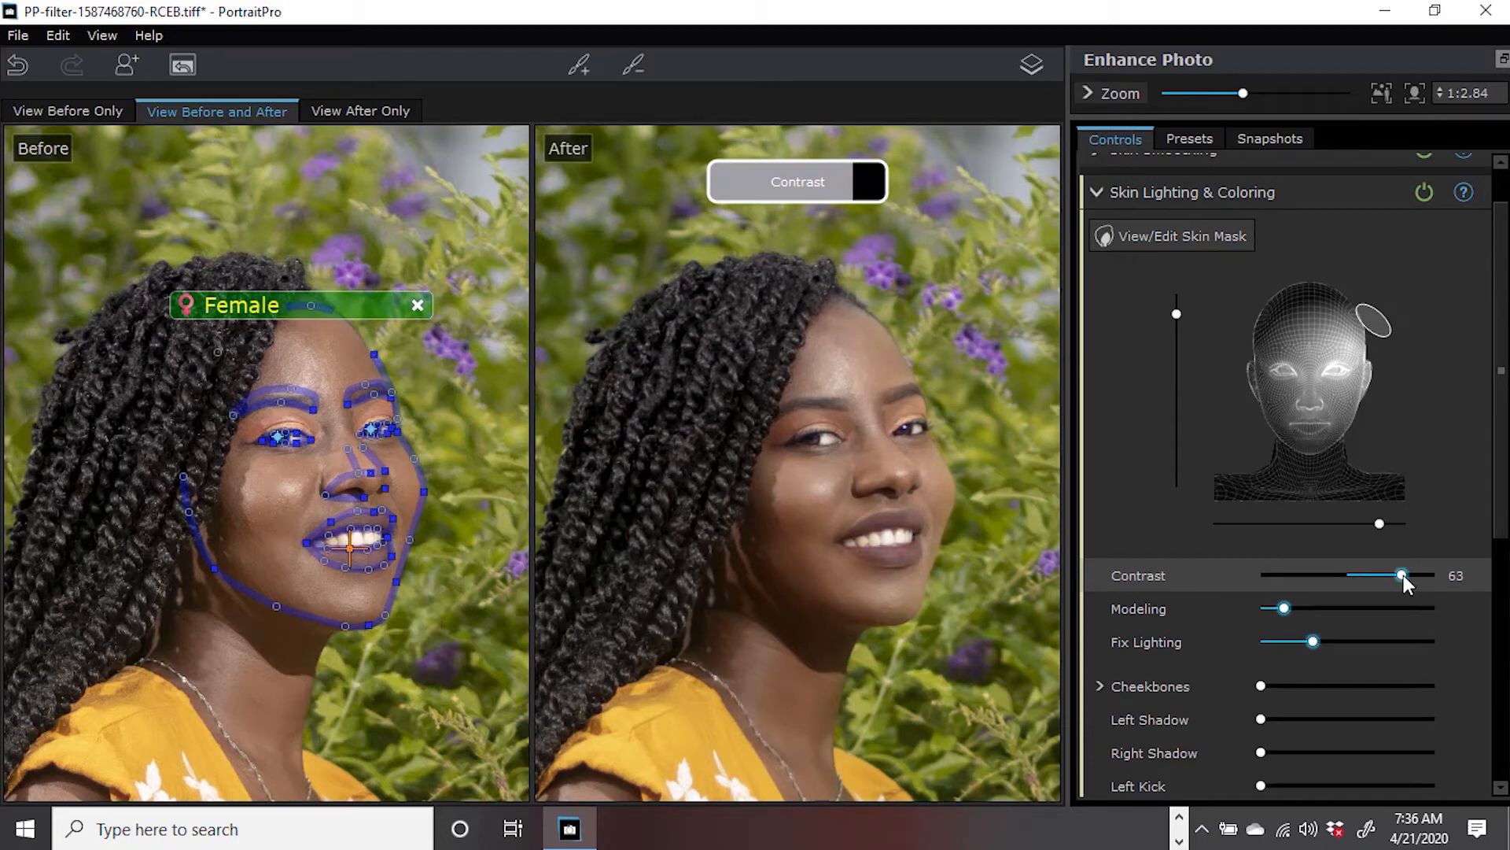
pyautogui.moveTo(1403, 574); pyautogui.dragTo(1400, 575)
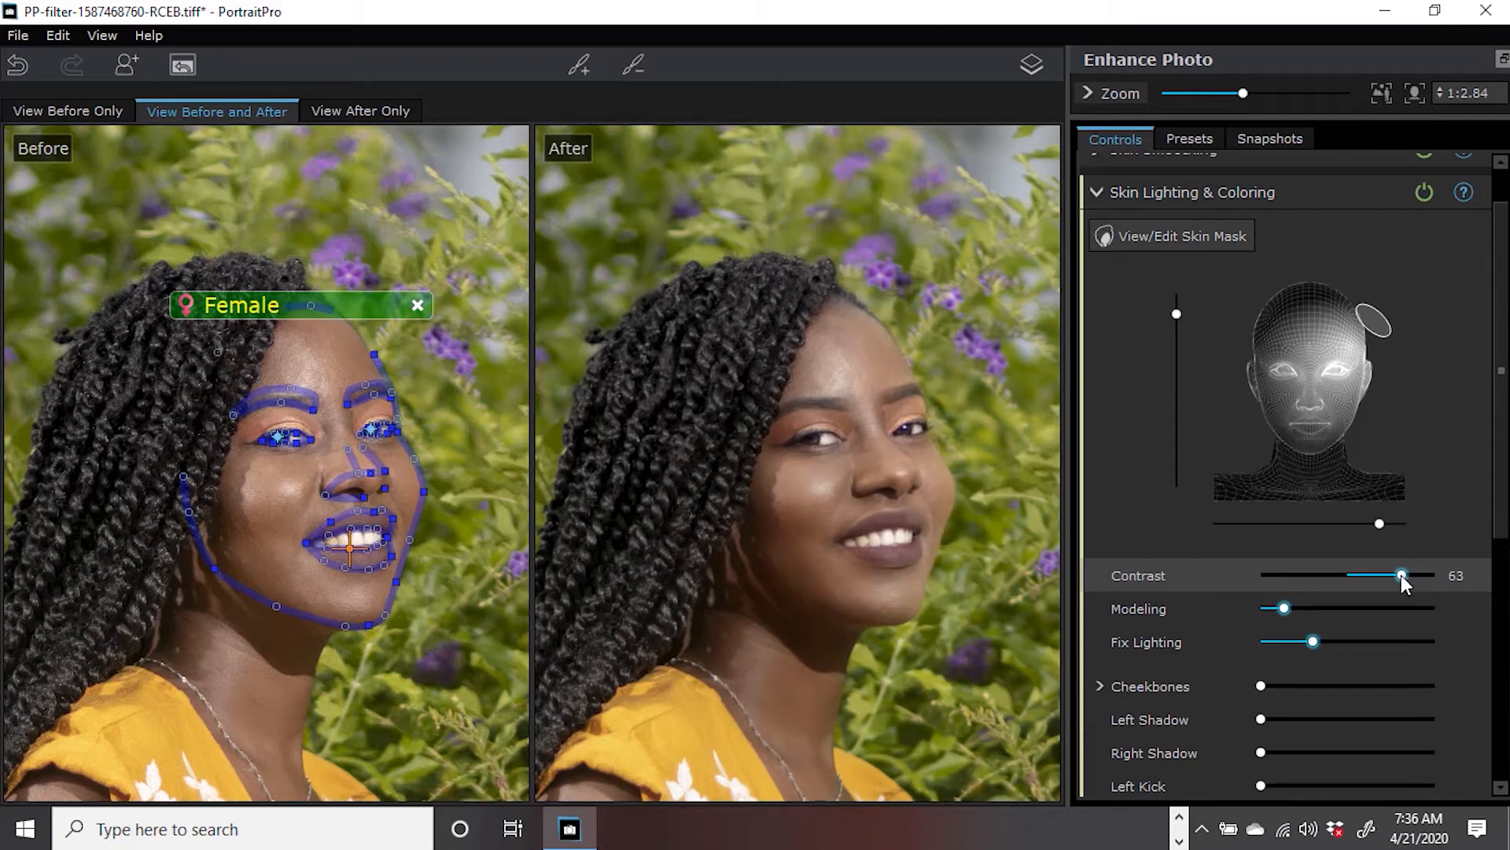
pyautogui.click(1098, 194)
# Increase Imperfections, Fine Shadows and Remove Pores in Skin Smoothing to slightly above half strength.
pyautogui.click(1109, 211)
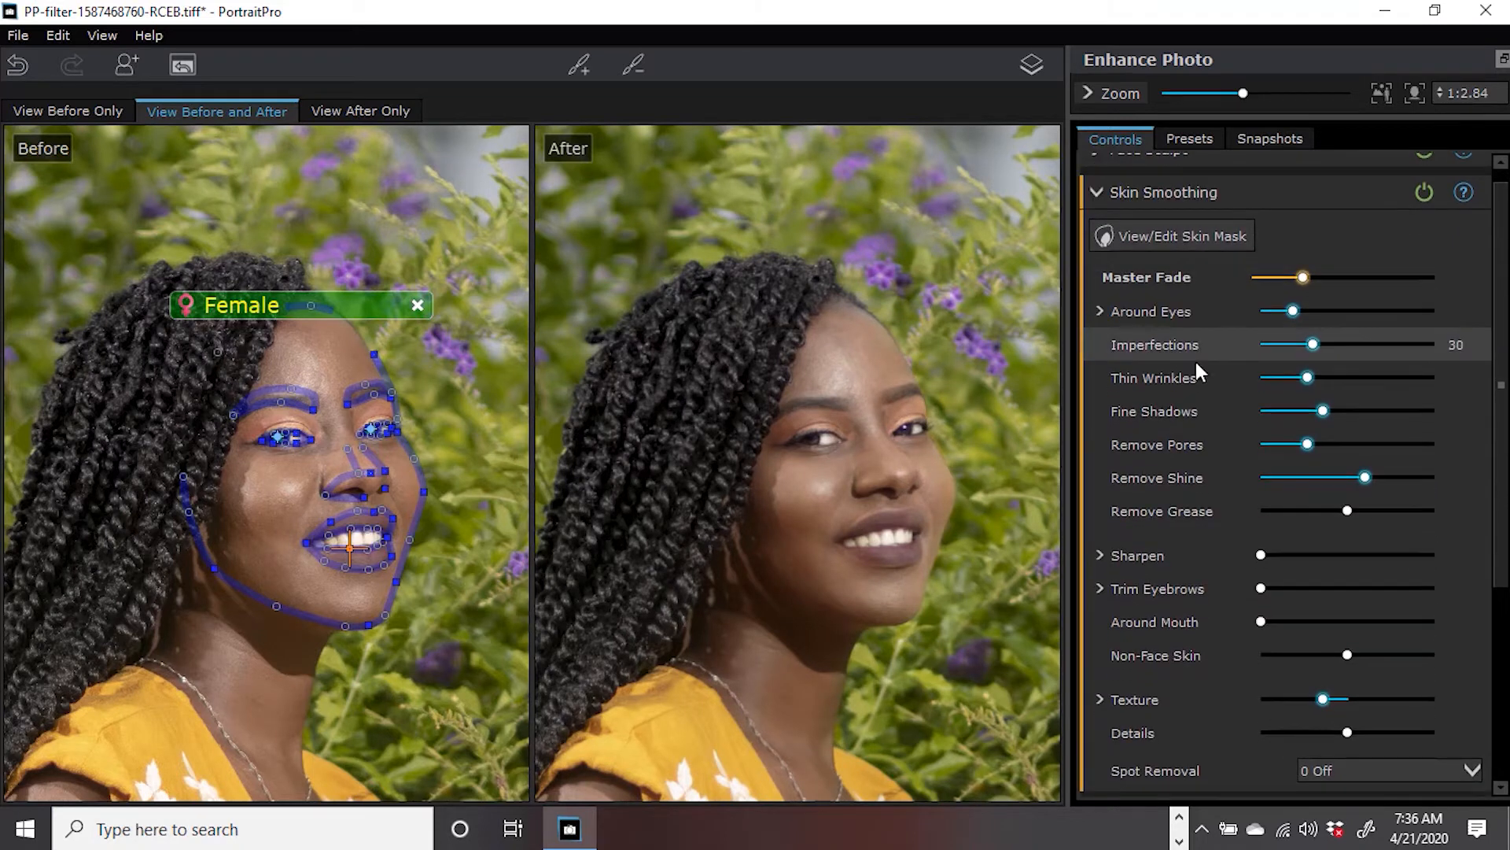
pyautogui.scroll(3, 961, 338)
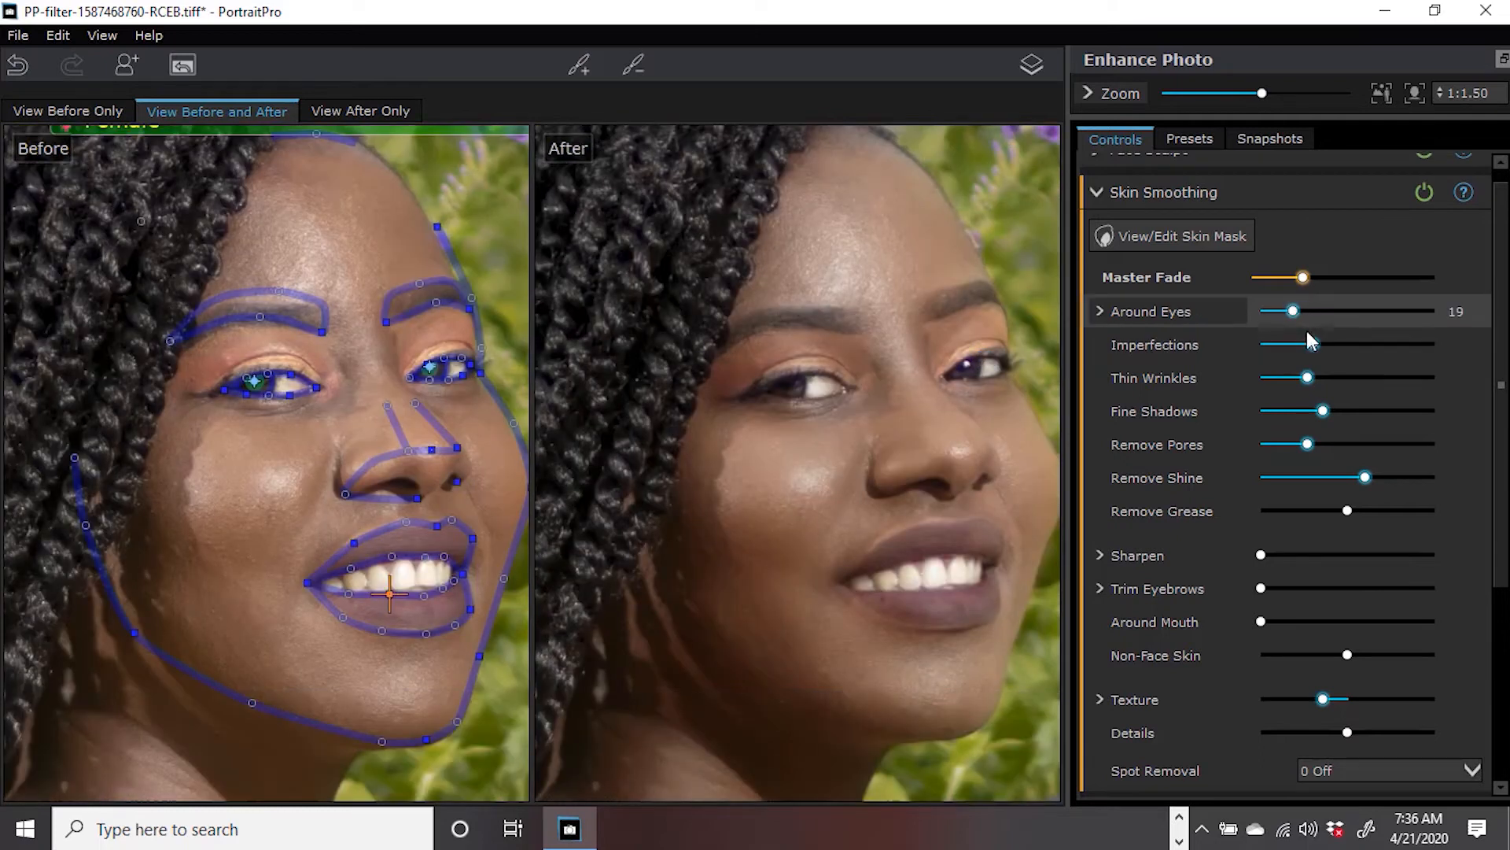
pyautogui.moveTo(1308, 343); pyautogui.dragTo(1361, 352)
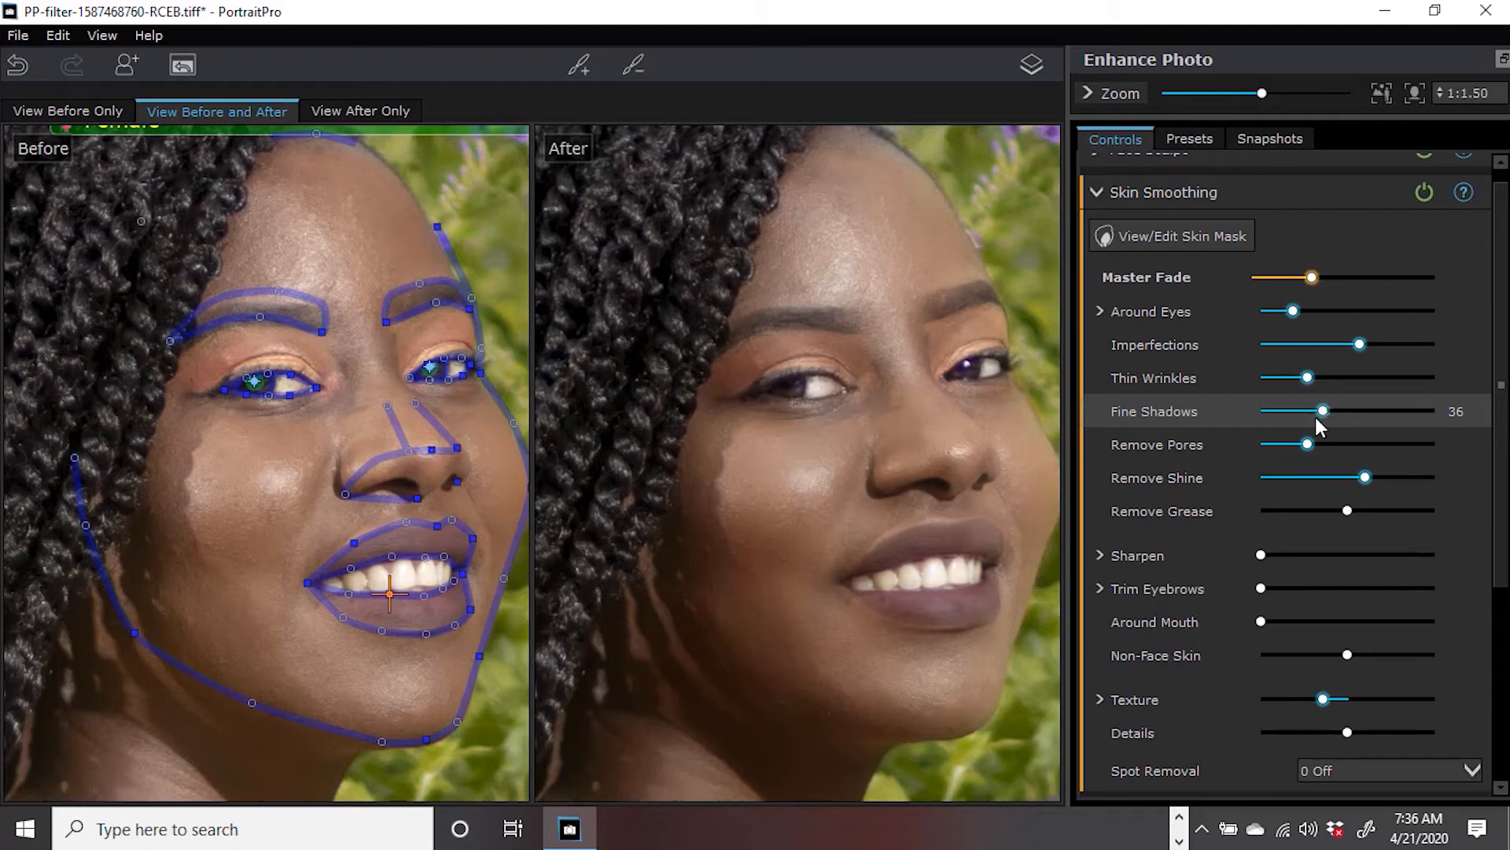
pyautogui.moveTo(1324, 412); pyautogui.dragTo(1358, 411)
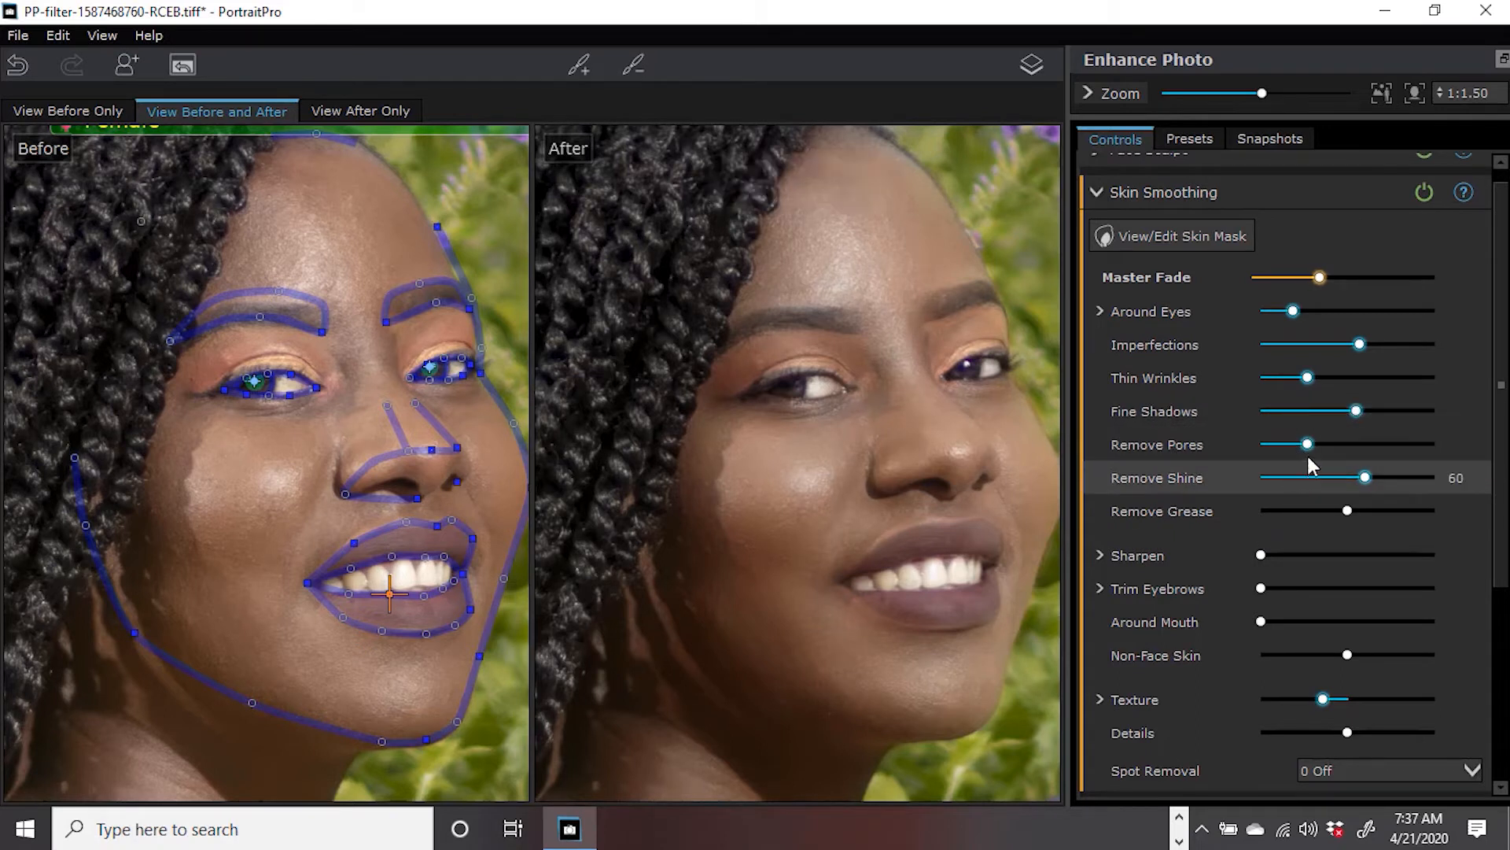
pyautogui.moveTo(1311, 442); pyautogui.dragTo(1350, 446)
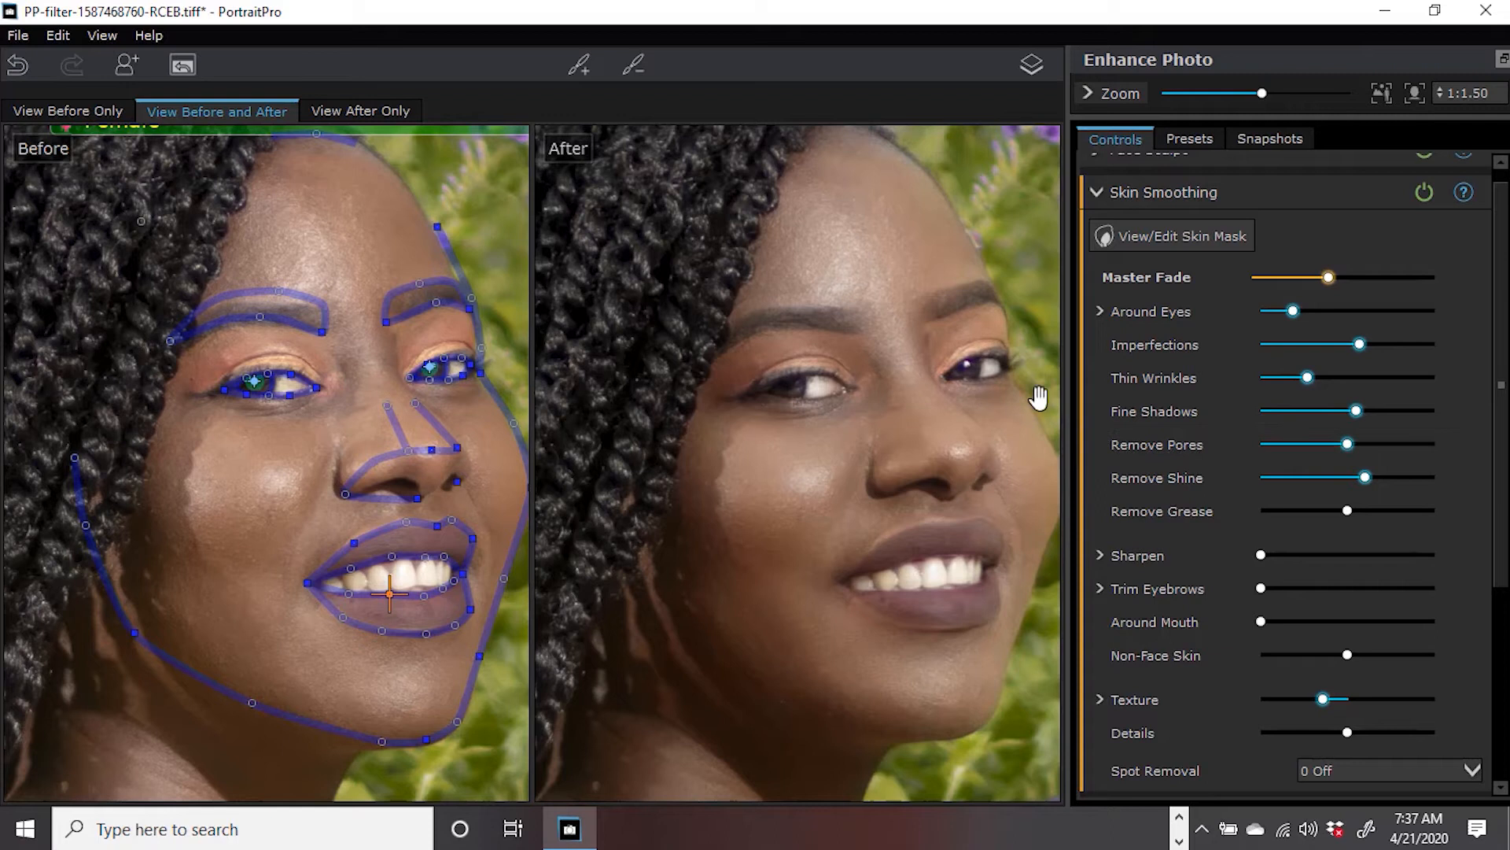
pyautogui.click(1098, 192)
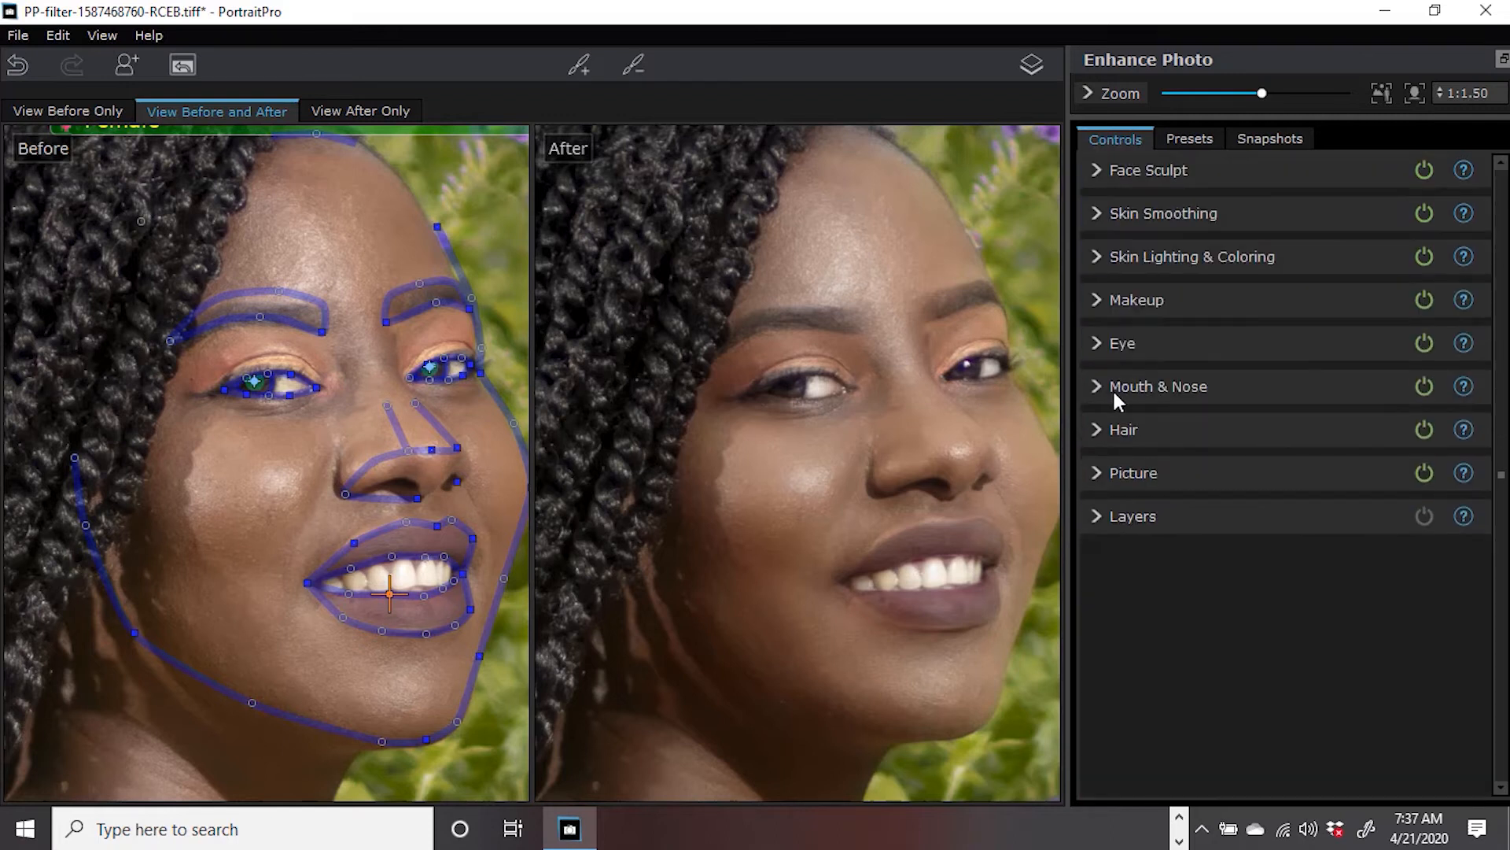
# Increase the Around Eyes amount in Skin Smoothing to a little above half strength.
pyautogui.click(1095, 343)
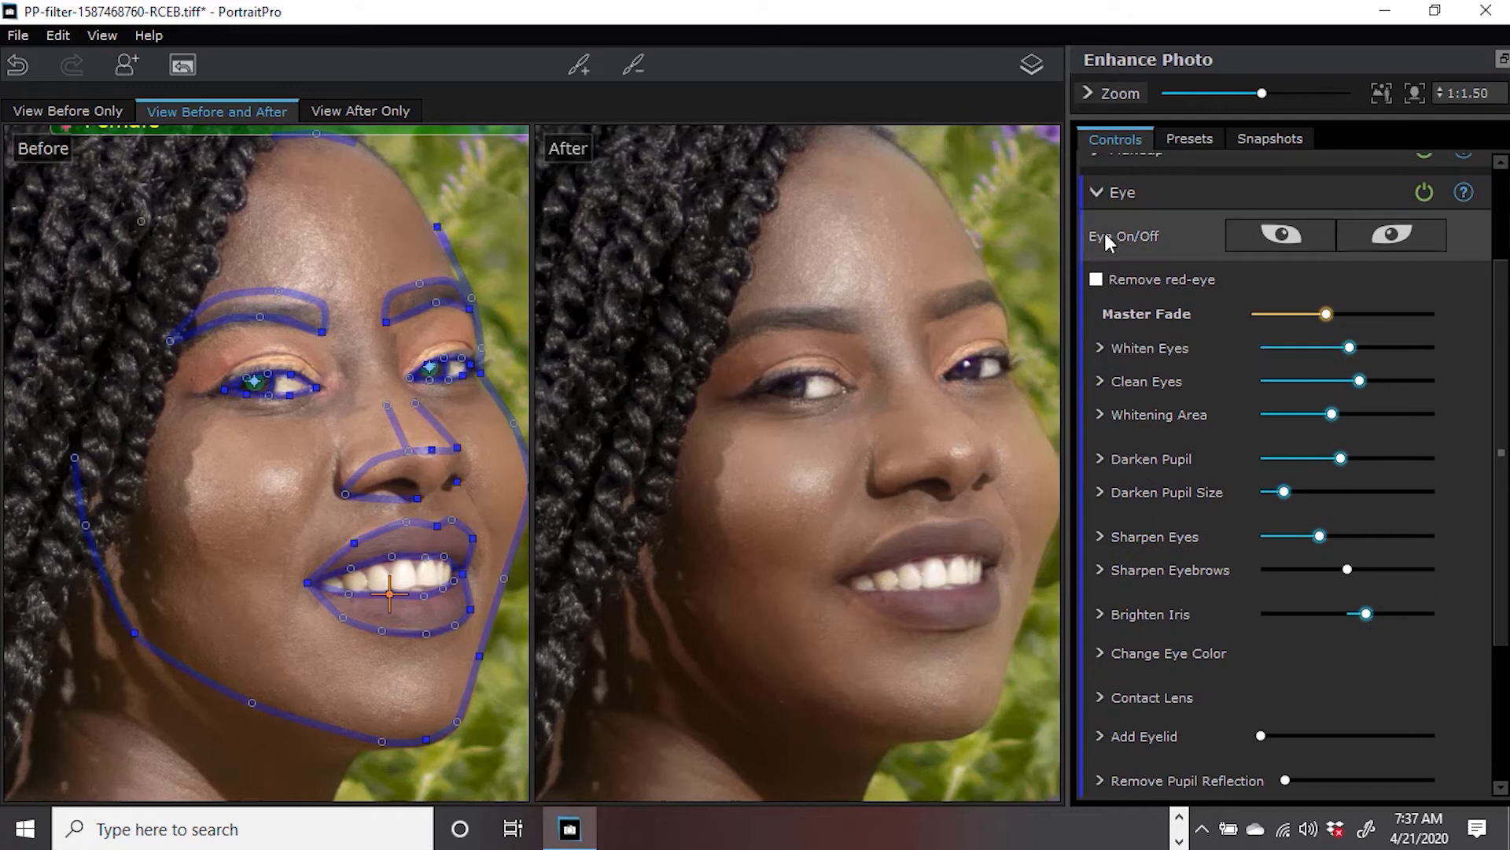
pyautogui.click(1102, 191)
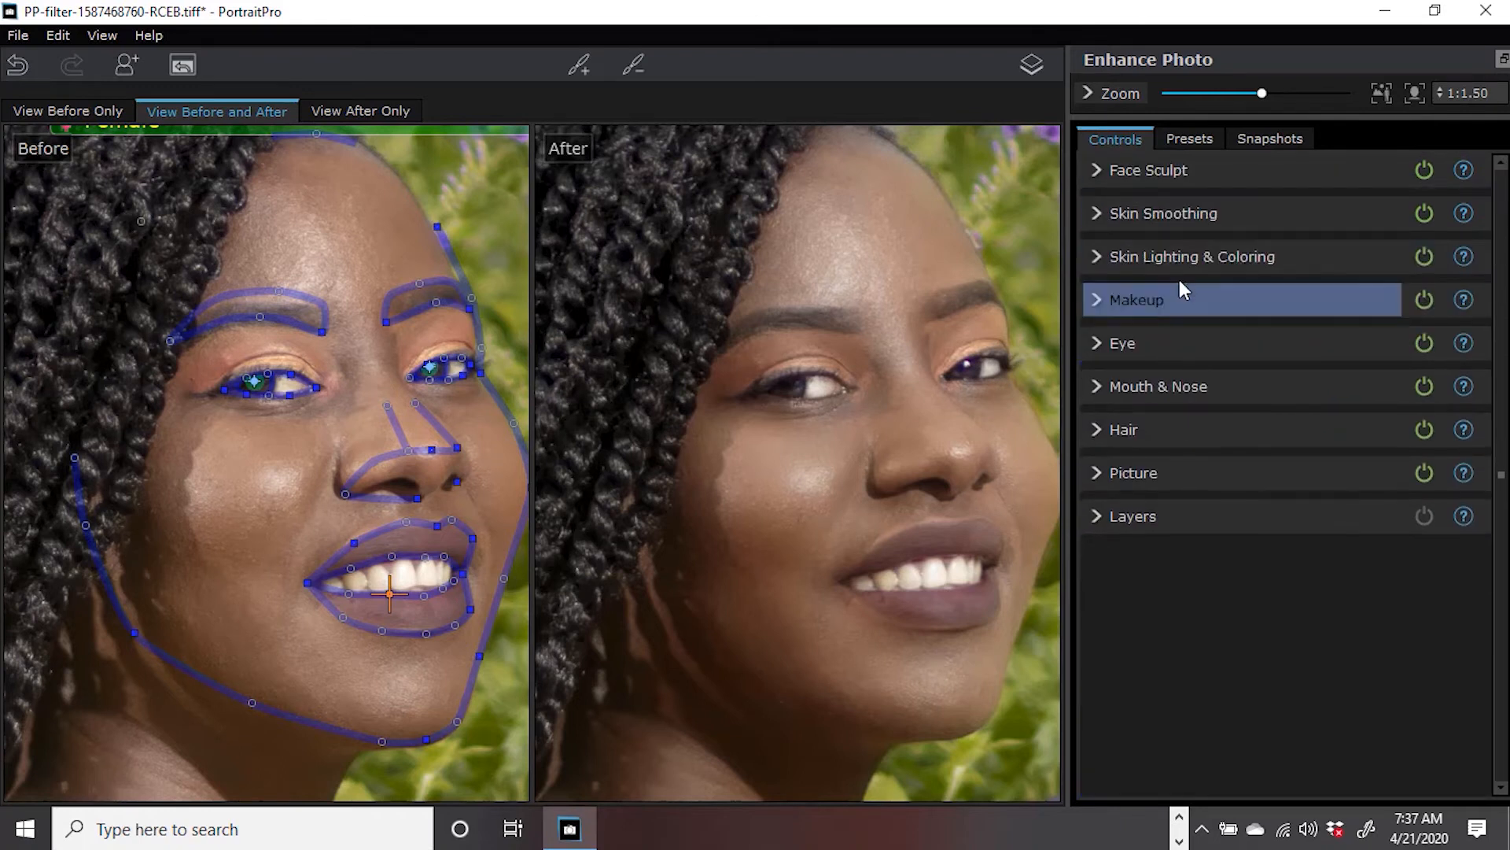
pyautogui.click(1103, 216)
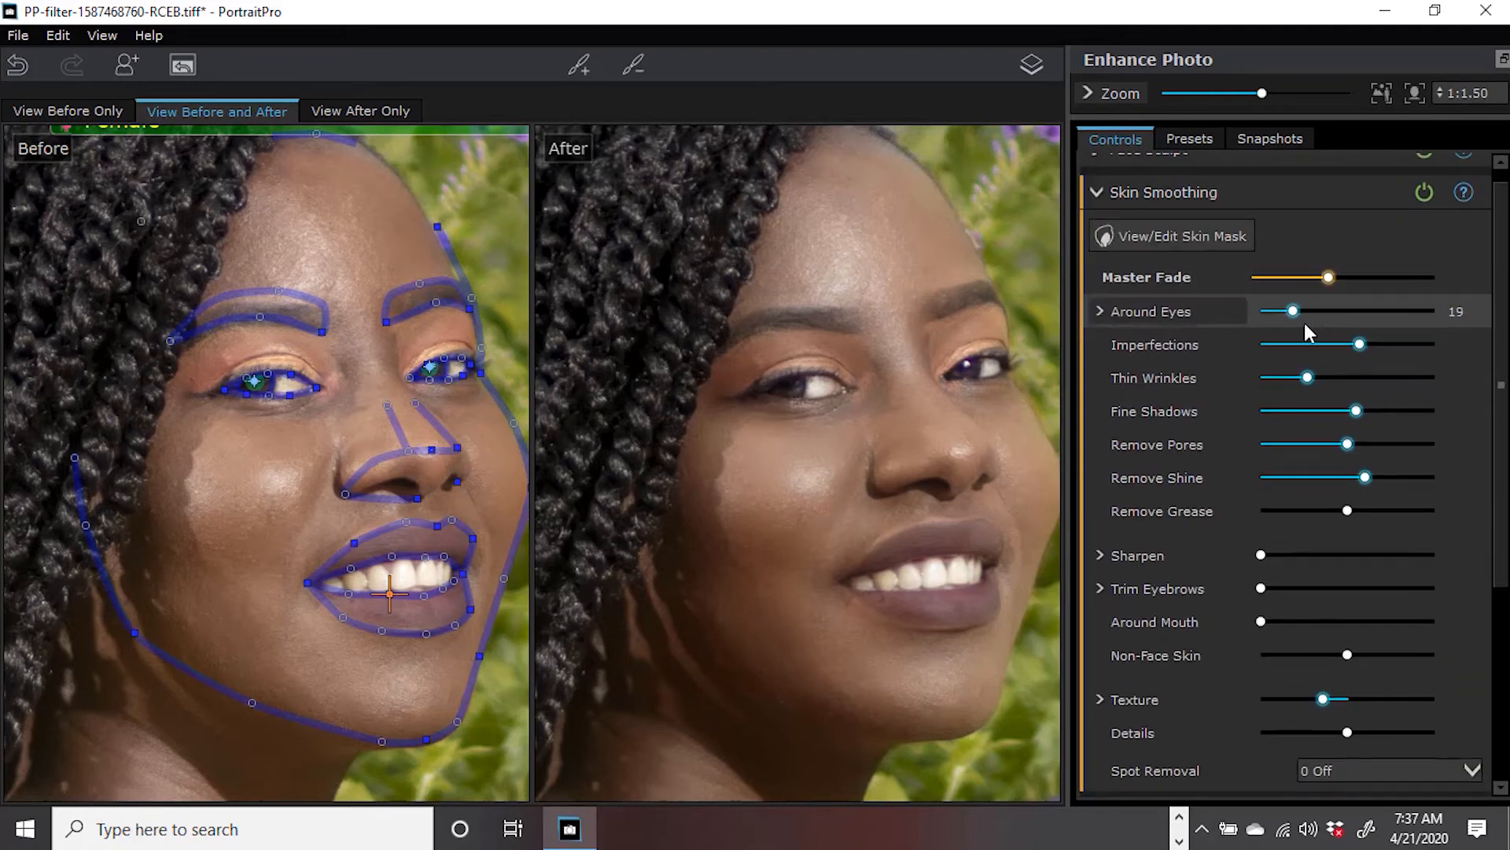
pyautogui.moveTo(1294, 311); pyautogui.dragTo(1363, 310)
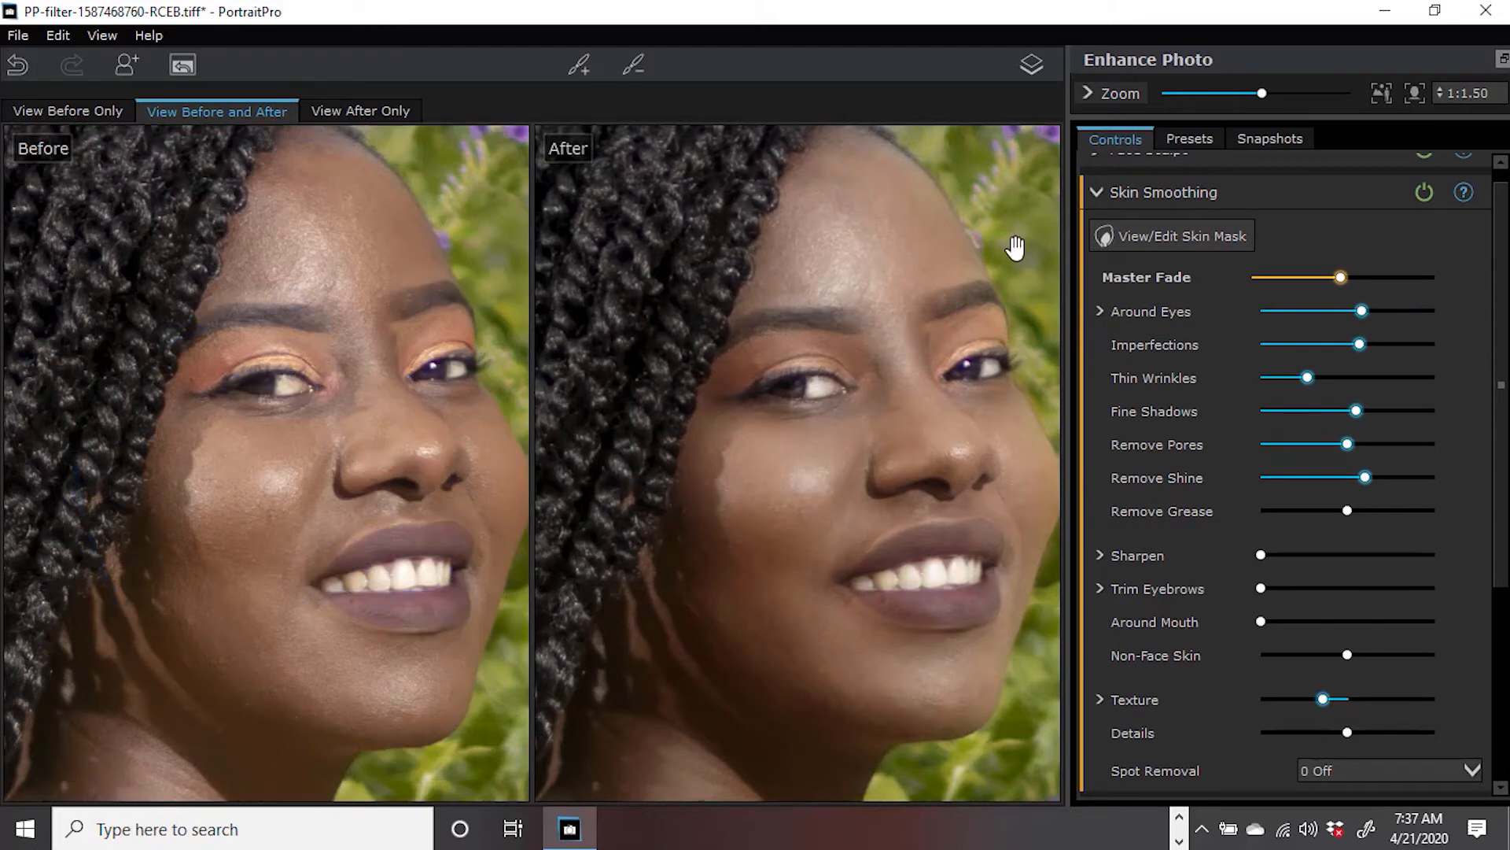
pyautogui.click(1094, 195)
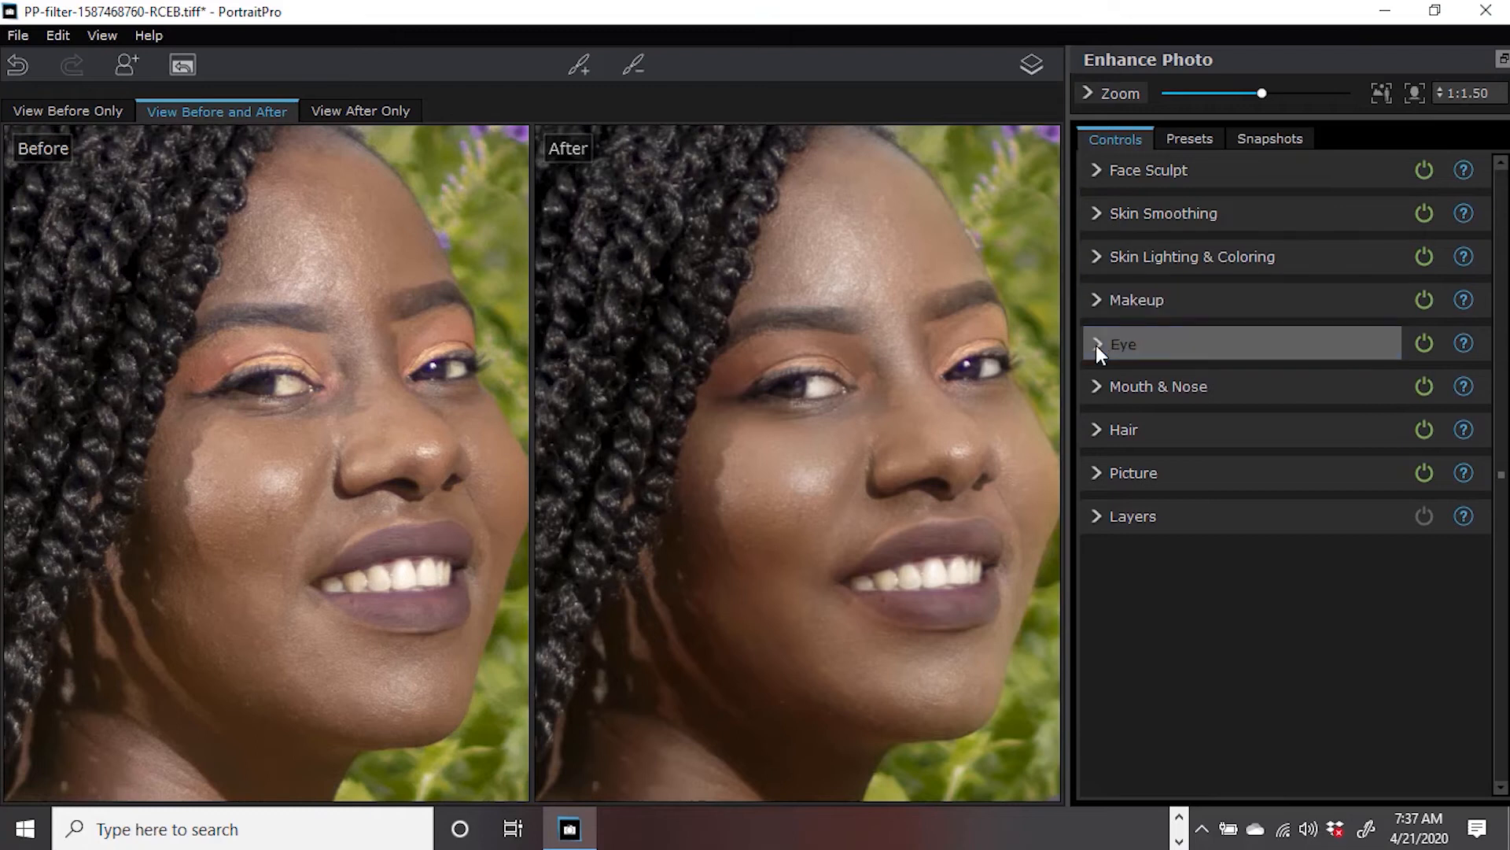
# Raise Brighten Iris and Whiten Eyes slightly in the Eye settings.
pyautogui.click(1096, 343)
pyautogui.moveTo(1372, 616); pyautogui.dragTo(1385, 616)
pyautogui.moveTo(1336, 349); pyautogui.dragTo(1375, 347)
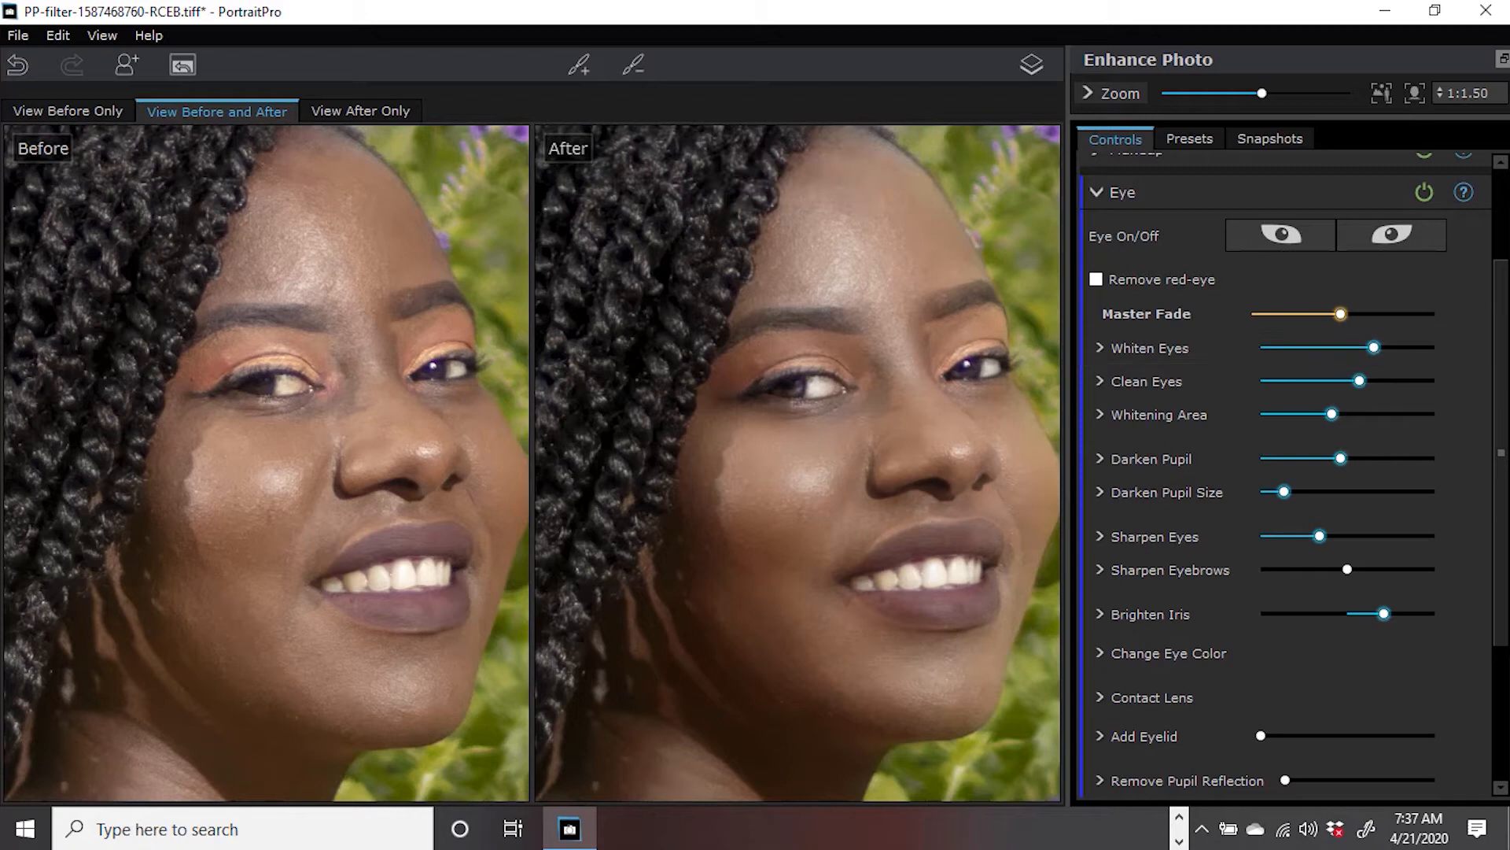
# Add the big beauty-dish catchlight to the eyes from the Eye section's Add Reflection options.
pyautogui.moveTo(1503, 413); pyautogui.dragTo(1504, 556)
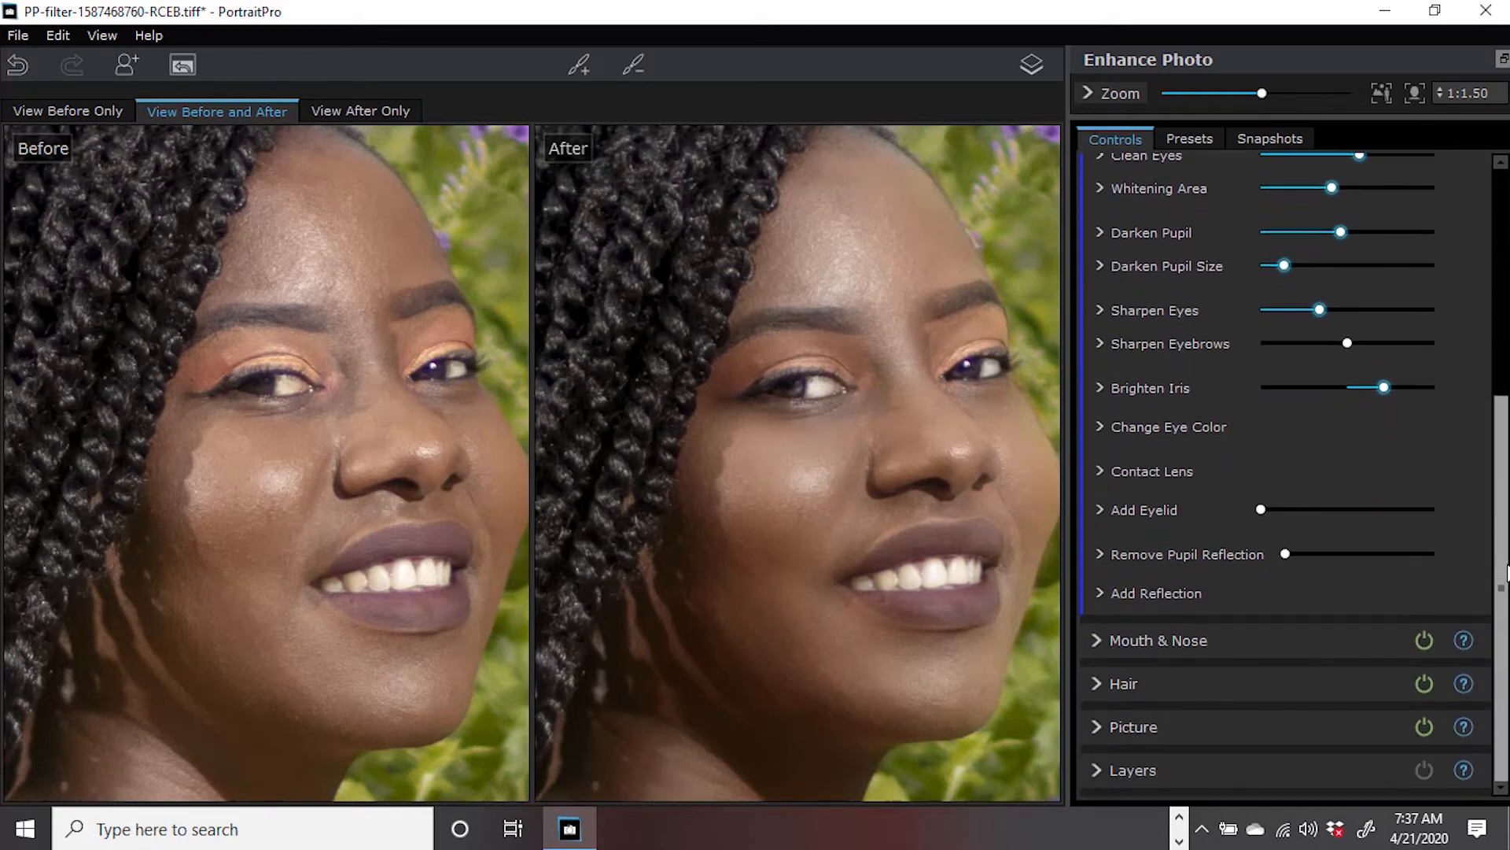
pyautogui.click(1103, 593)
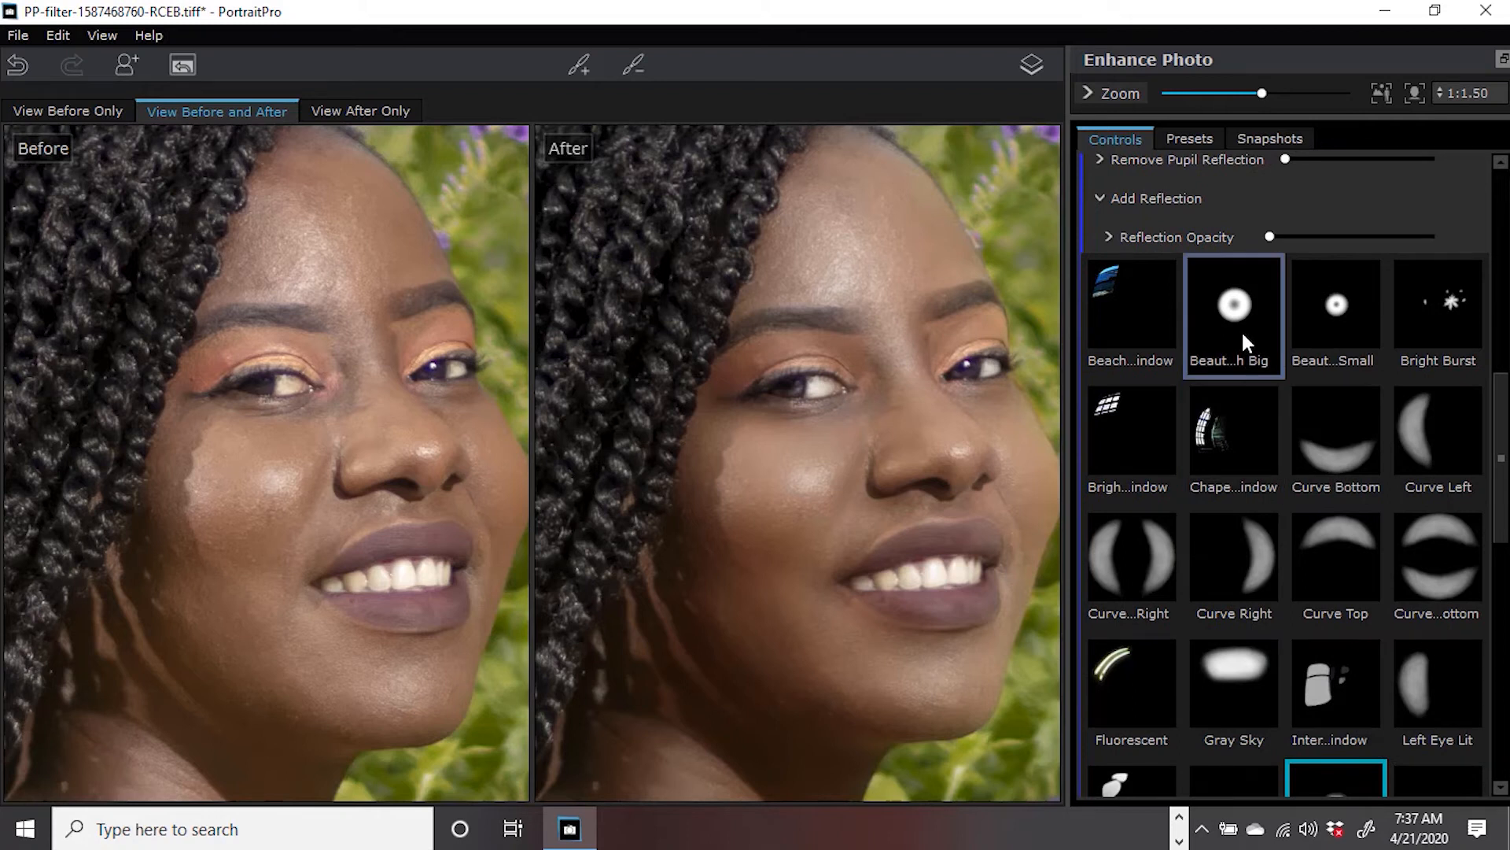
pyautogui.click(1247, 310)
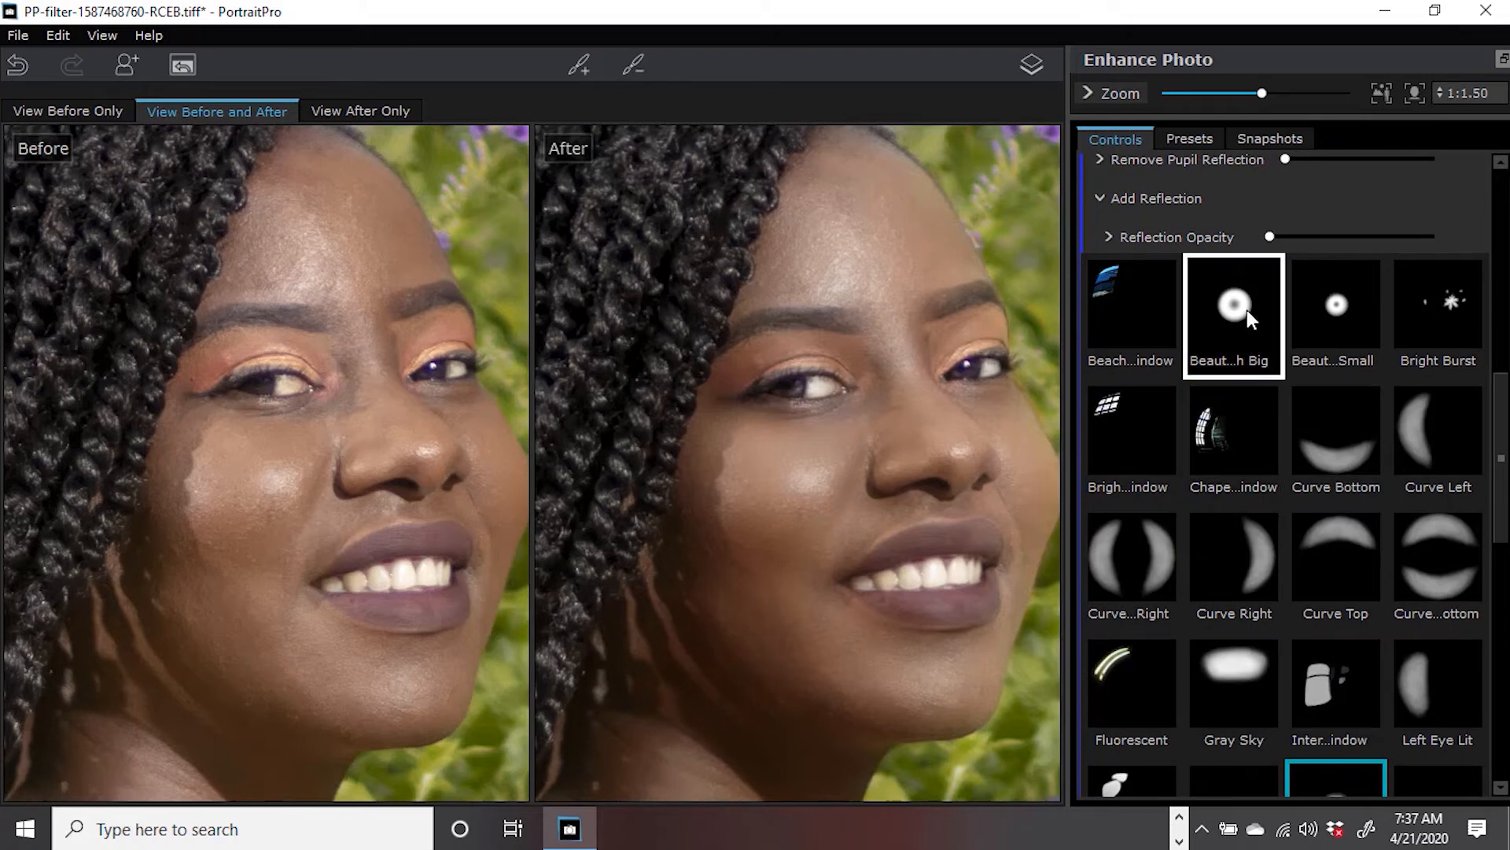
# Nudge the eye reflections, lowering both Horiz. values, the right eye's most, and raising both Vert. values slightly.
pyautogui.moveTo(1502, 454); pyautogui.dragTo(1501, 676)
pyautogui.click(1131, 673)
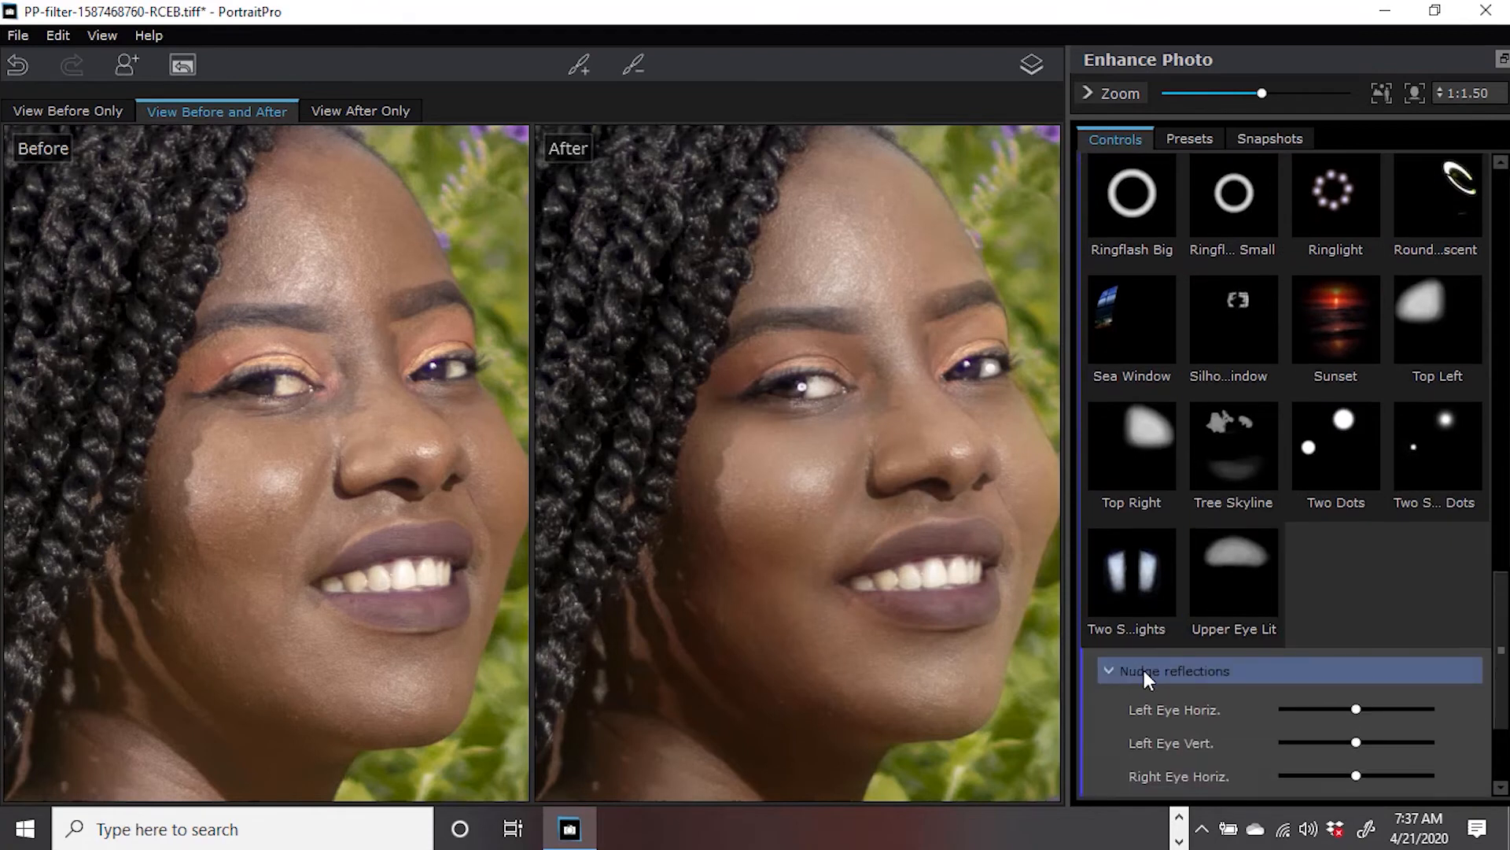
pyautogui.moveTo(1357, 659); pyautogui.dragTo(1376, 760)
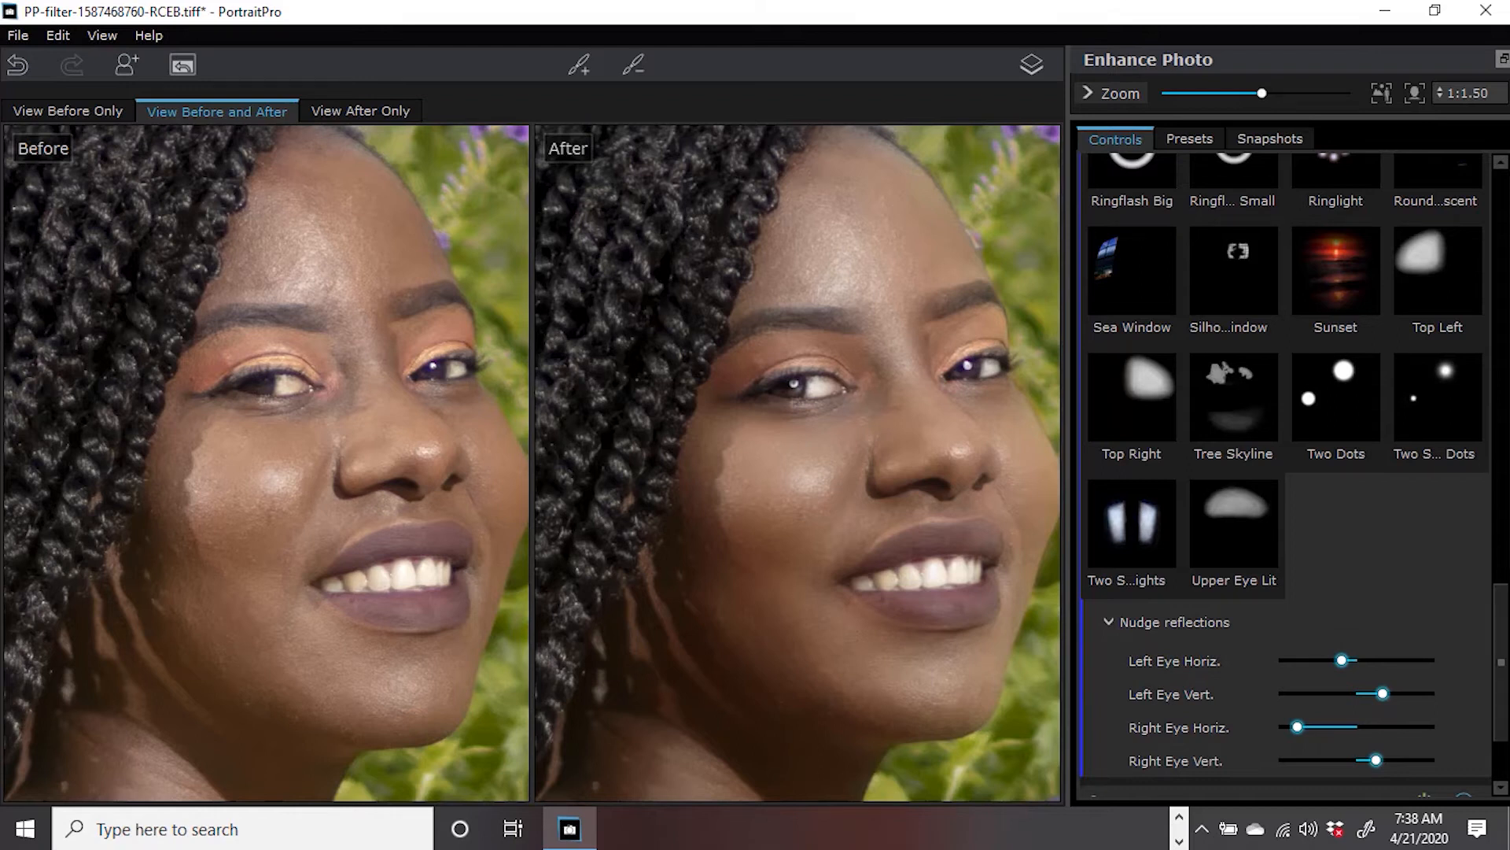
pyautogui.moveTo(1501, 661); pyautogui.dragTo(1501, 354)
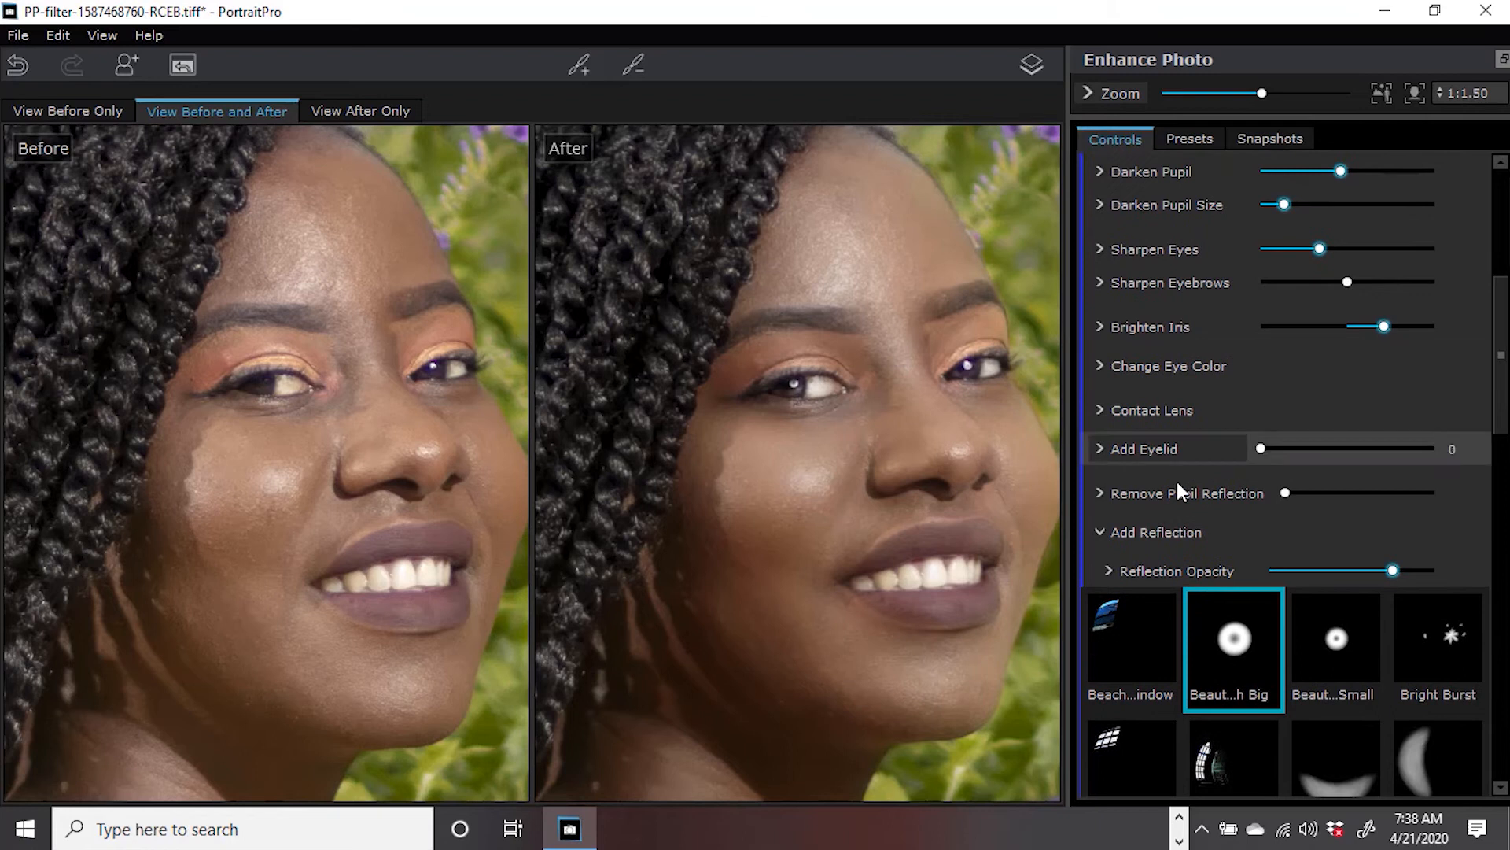
pyautogui.click(1101, 530)
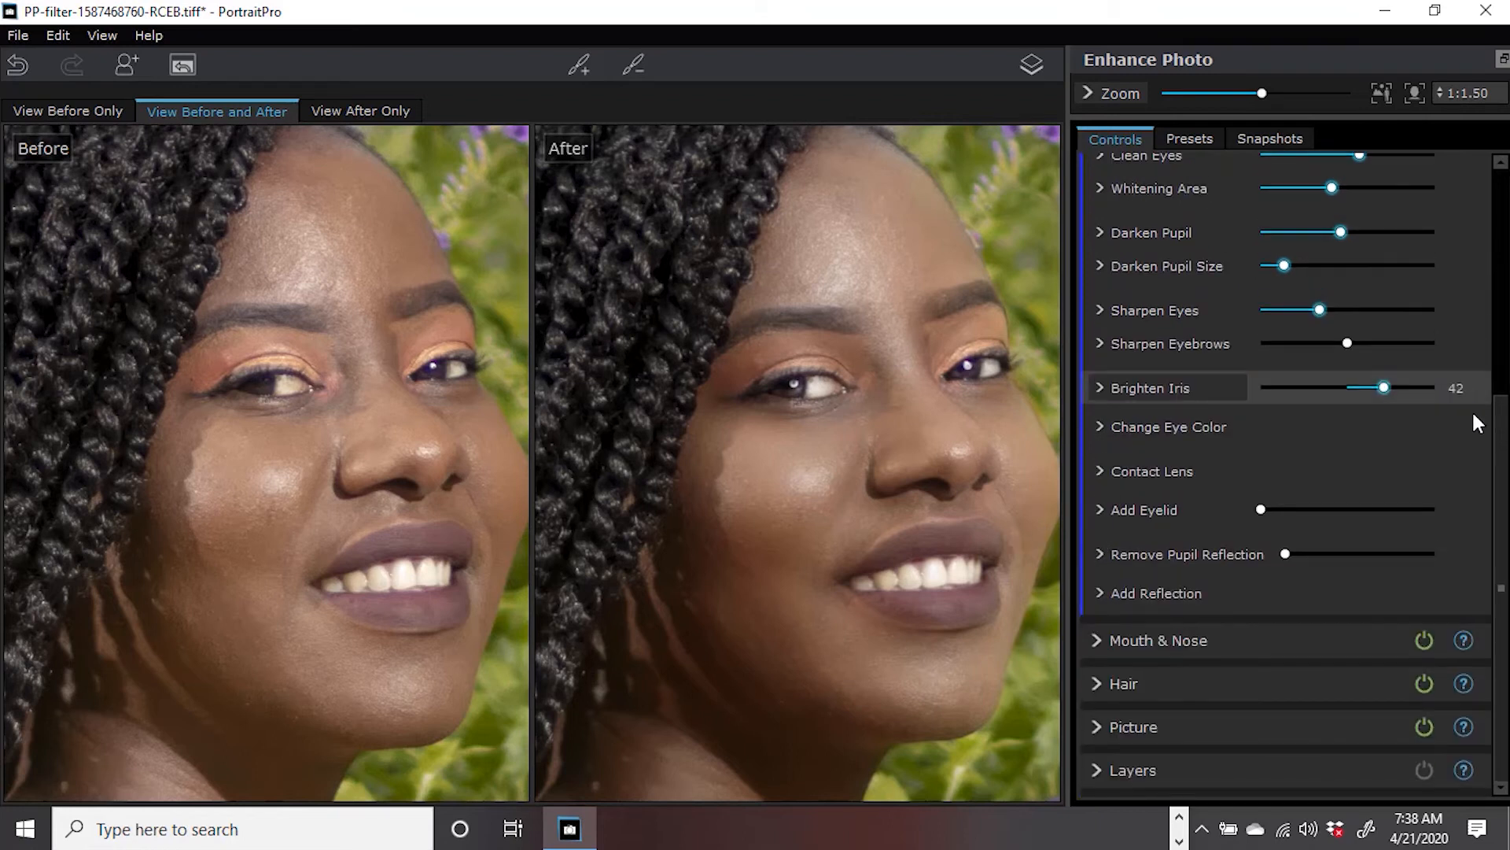
# Apply Texture 1 lipstick in Makeup at slightly above half strength and change its color to pink.
pyautogui.scroll(5, 1373, 259)
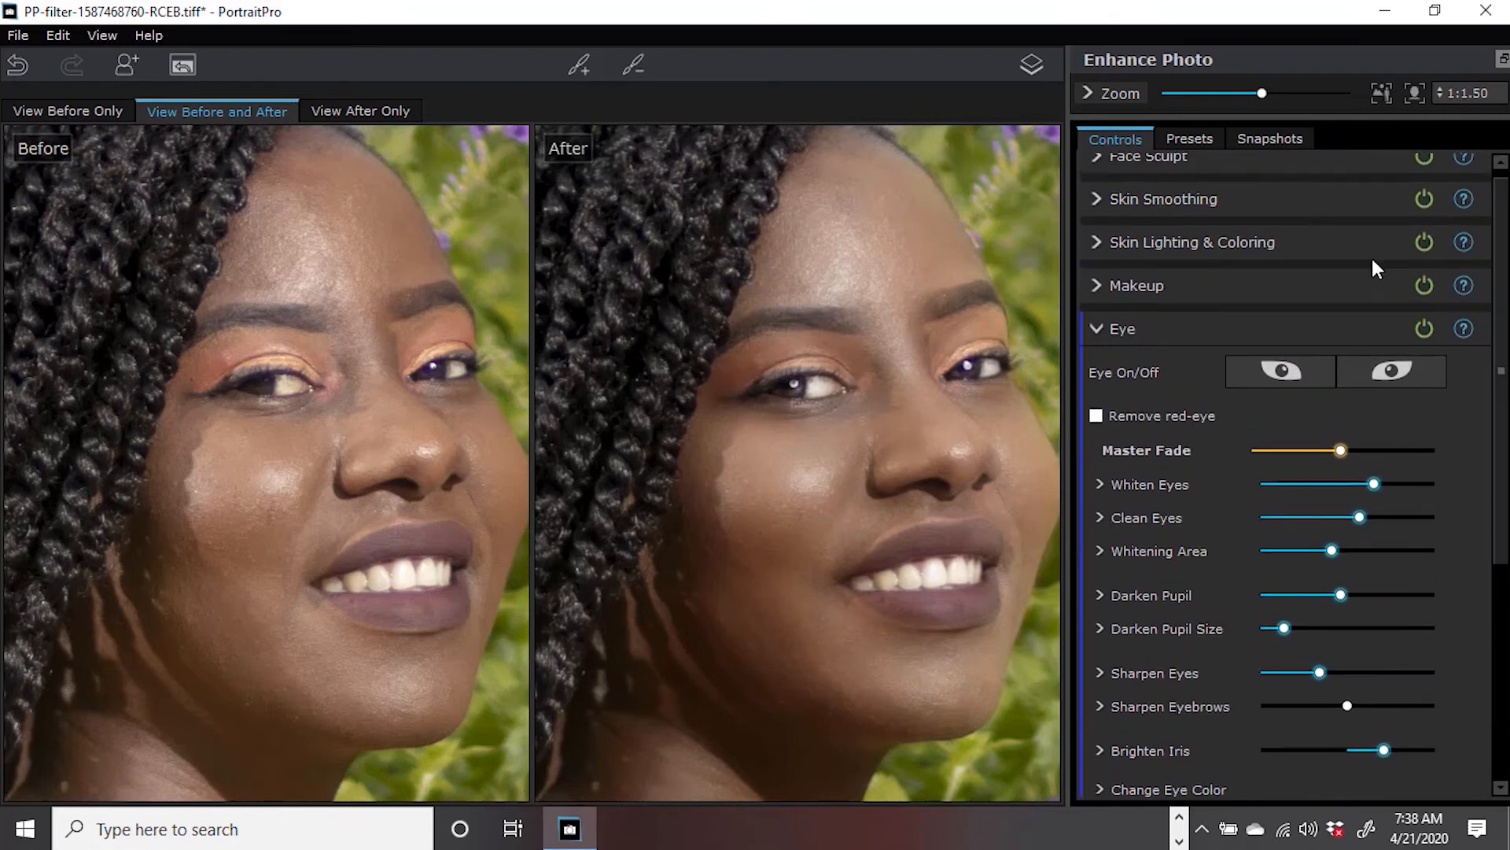
pyautogui.click(1094, 328)
pyautogui.click(1098, 304)
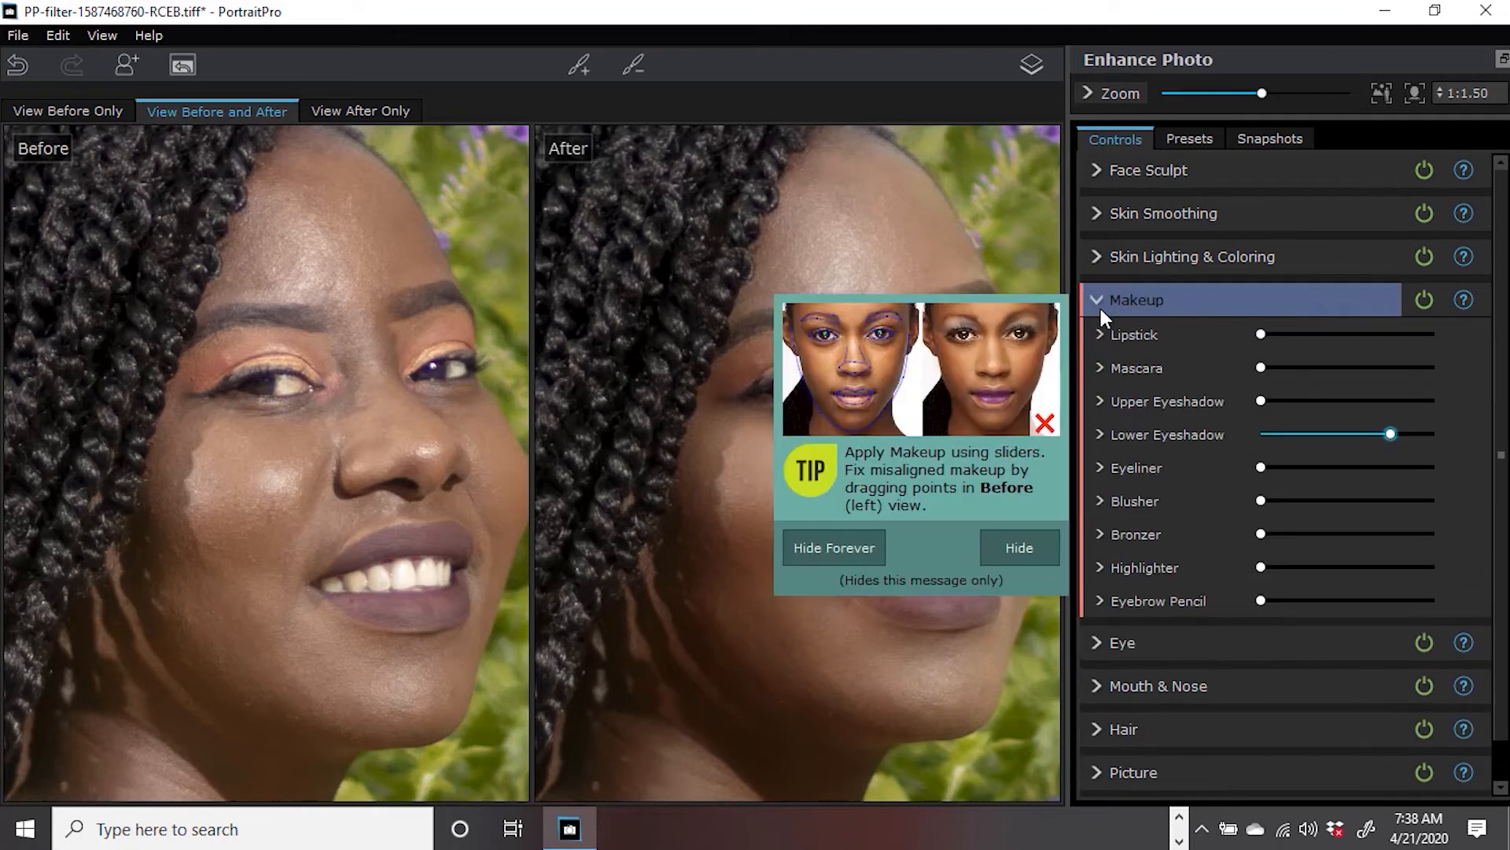
pyautogui.click(1016, 548)
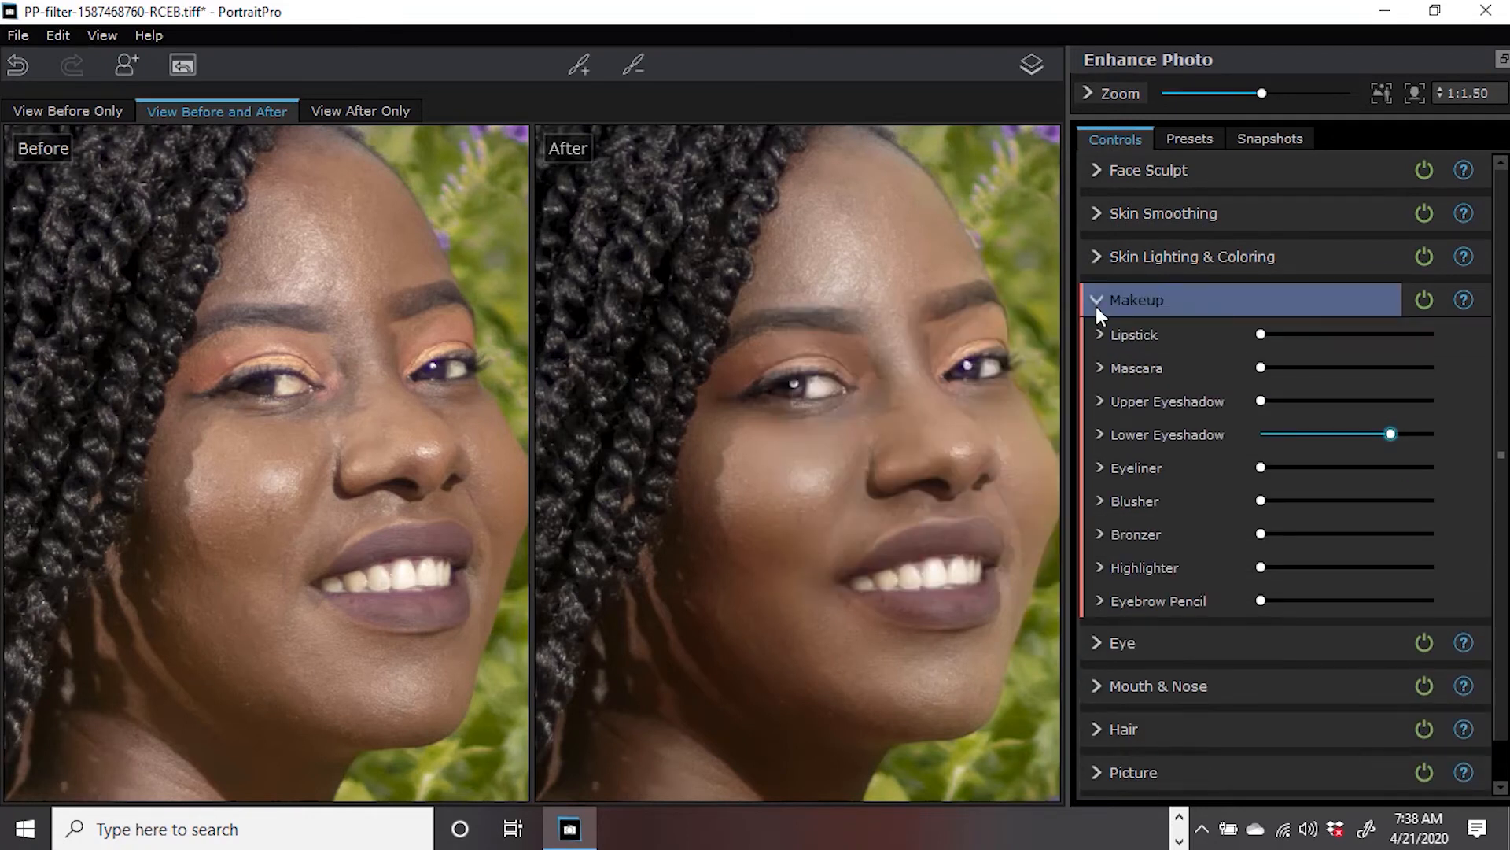
pyautogui.click(1101, 335)
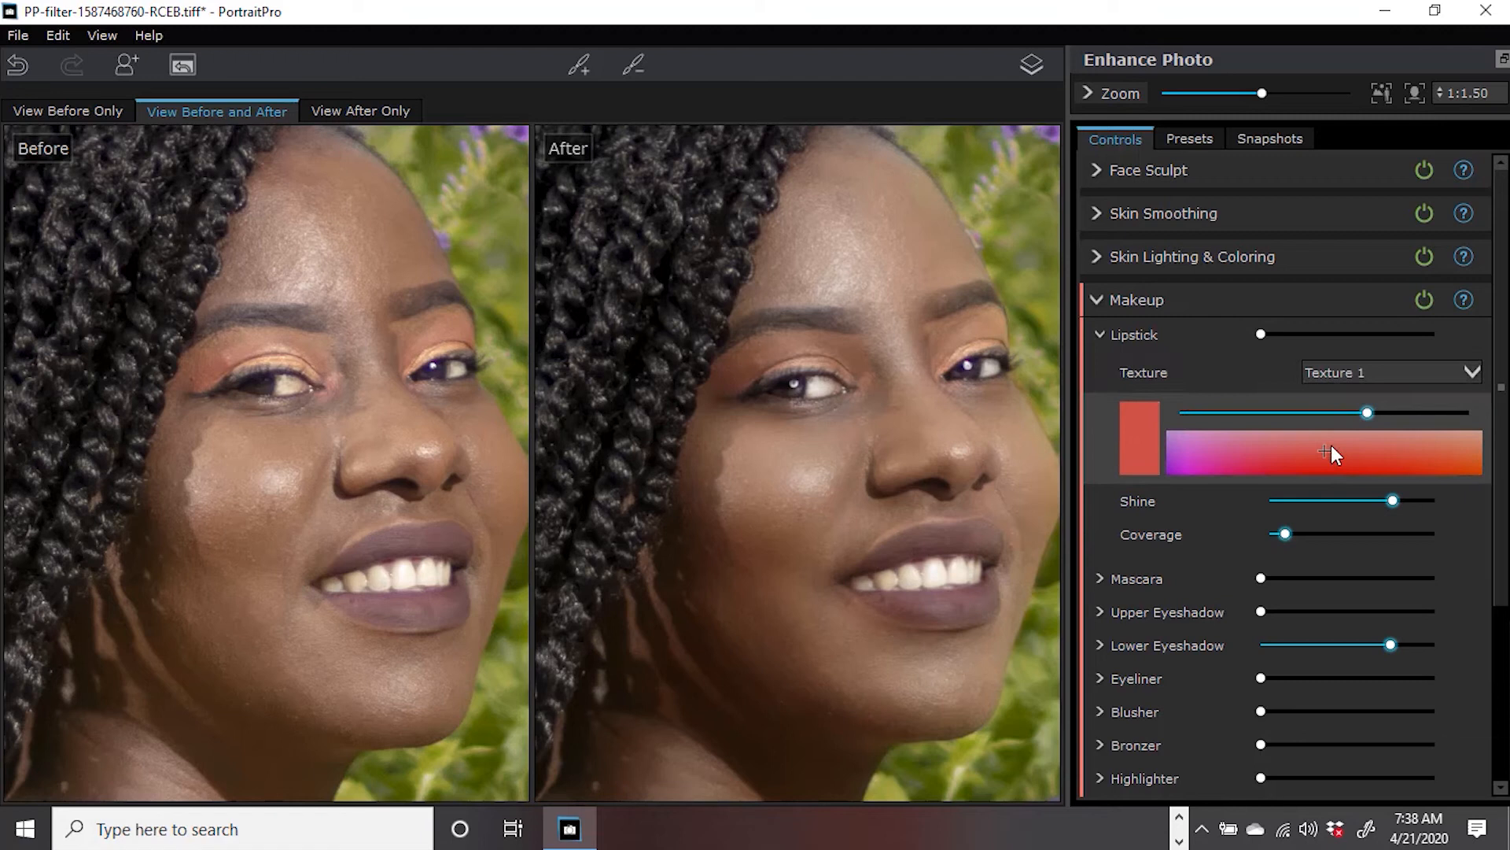
pyautogui.moveTo(1263, 330); pyautogui.dragTo(1367, 332)
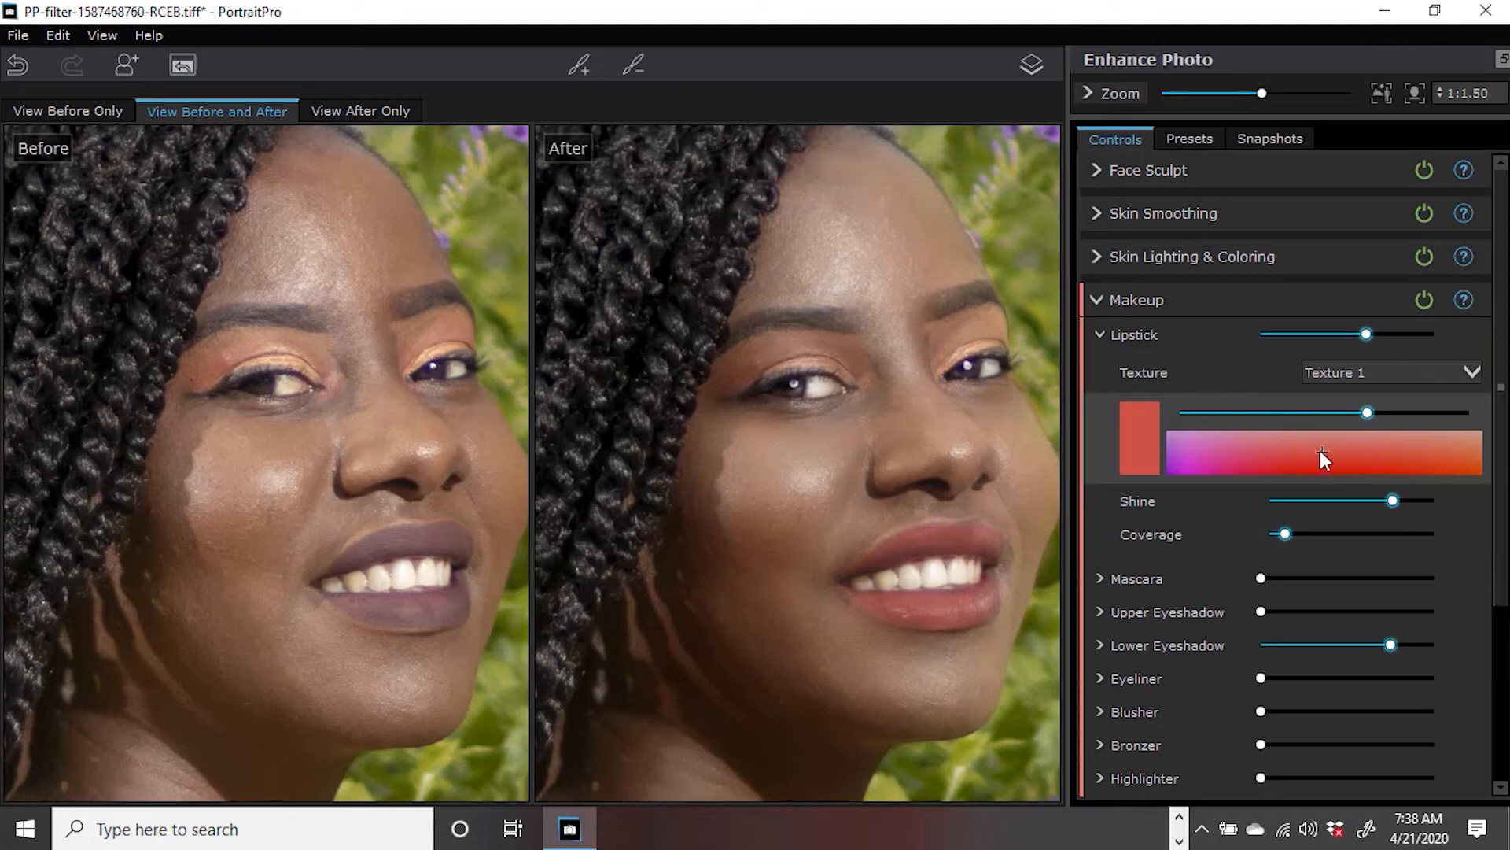
pyautogui.click(1232, 450)
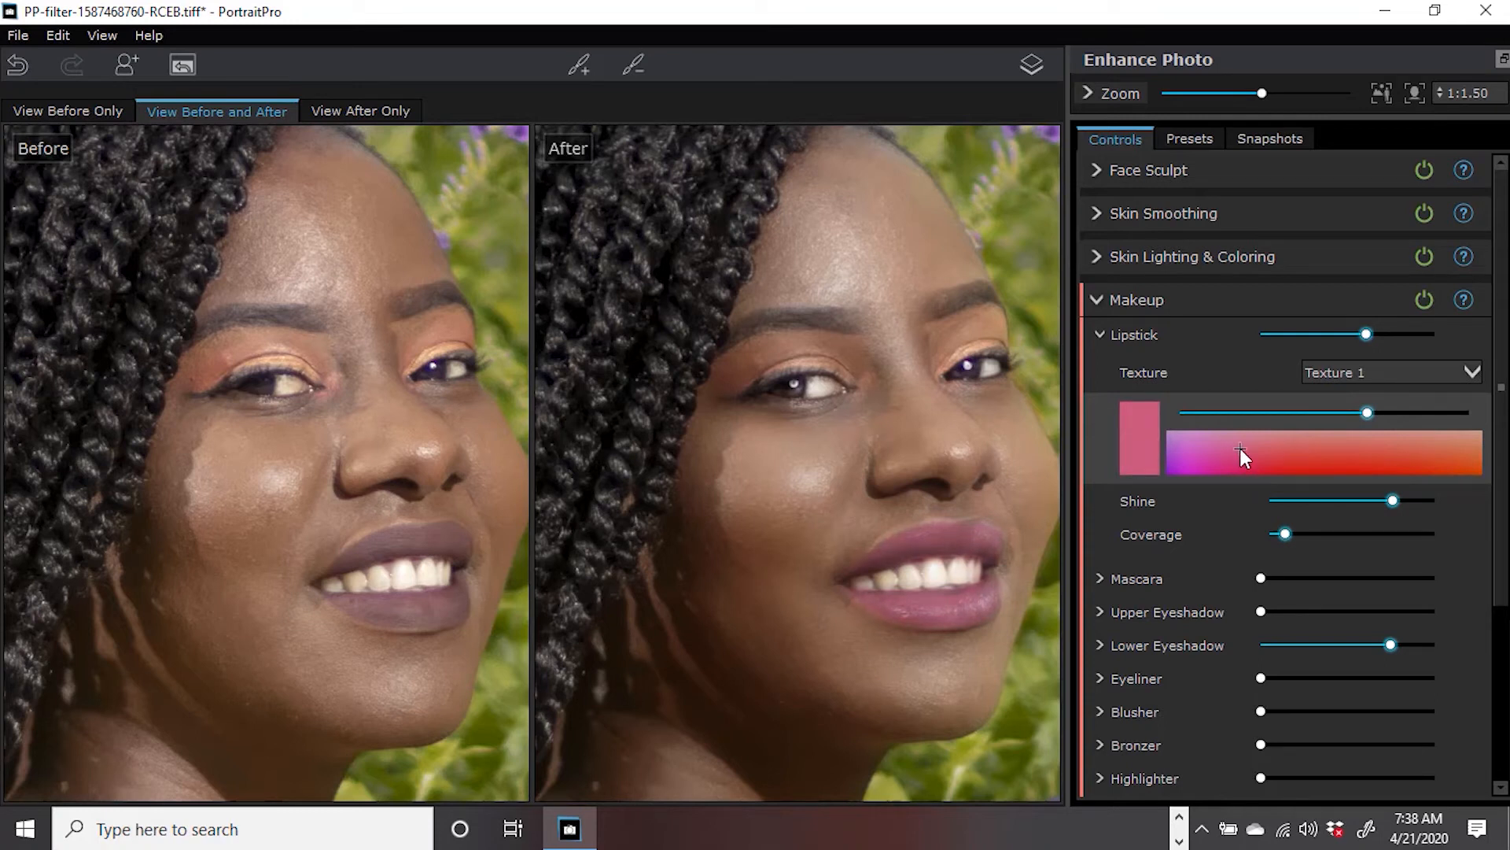
# Review the whole portrait before and after, and return the enhanced result to Photoshop.
pyautogui.scroll(-5, 958, 469)
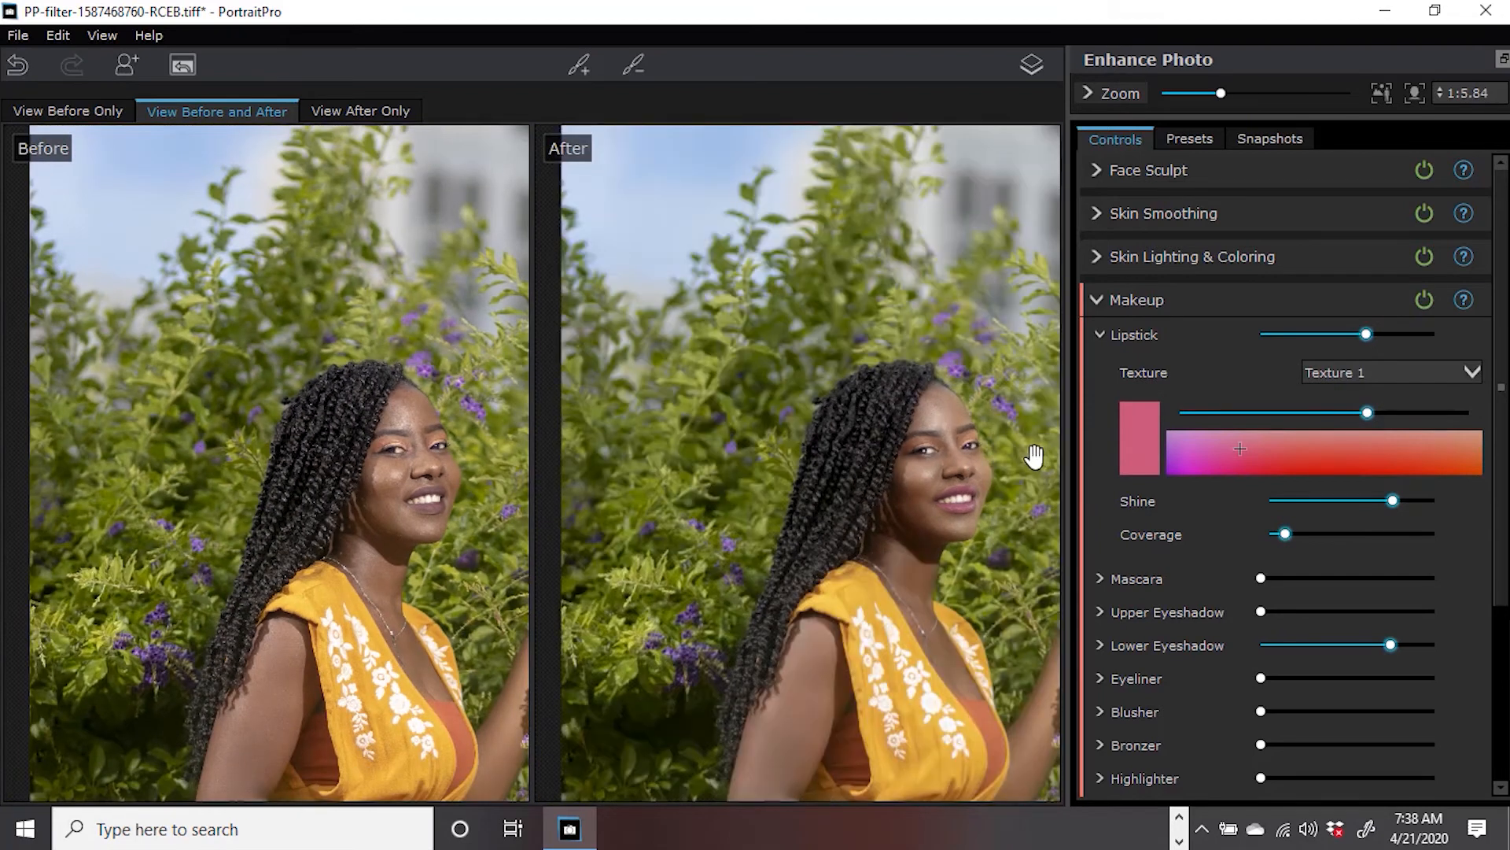
pyautogui.scroll(-2, 931, 472)
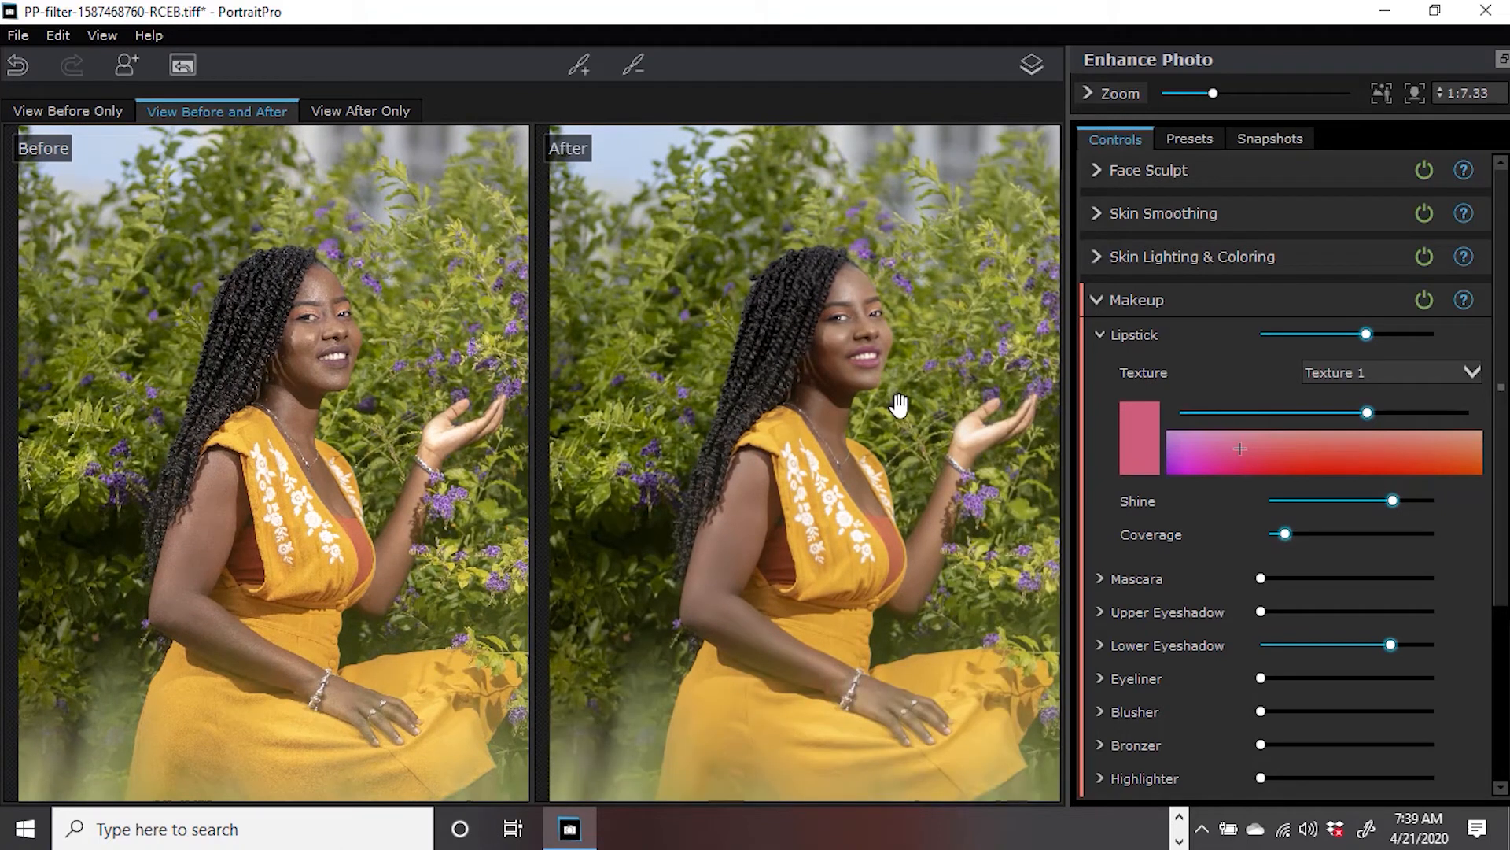
pyautogui.click(181, 66)
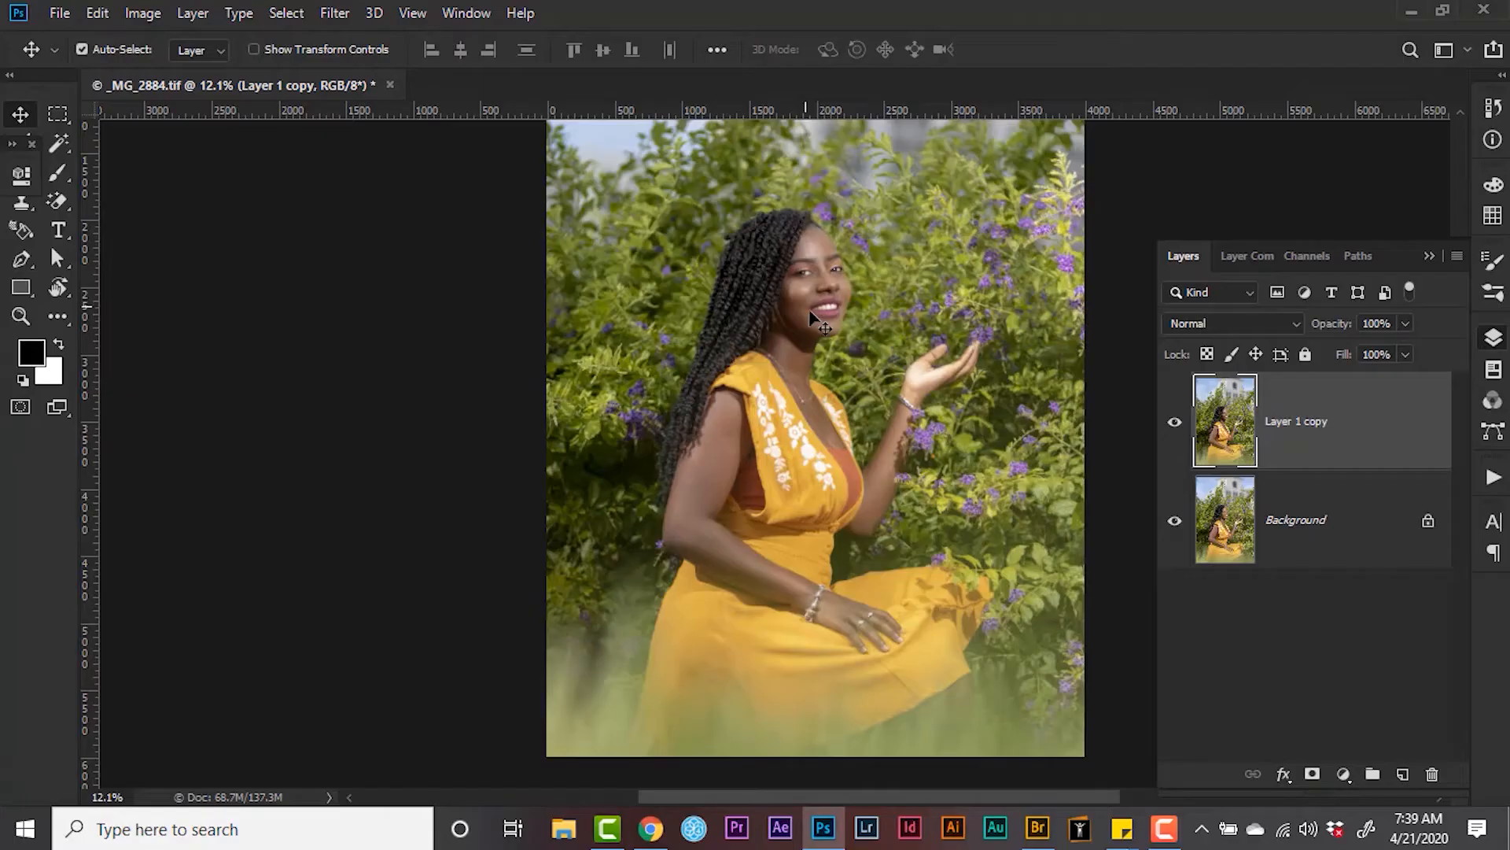
# Compare the original Background layer with the retouched layer by isolating and restoring its visibility, and view the whole photo.
pyautogui.keyDown('alt'); pyautogui.click(1174, 522); pyautogui.keyUp('alt')
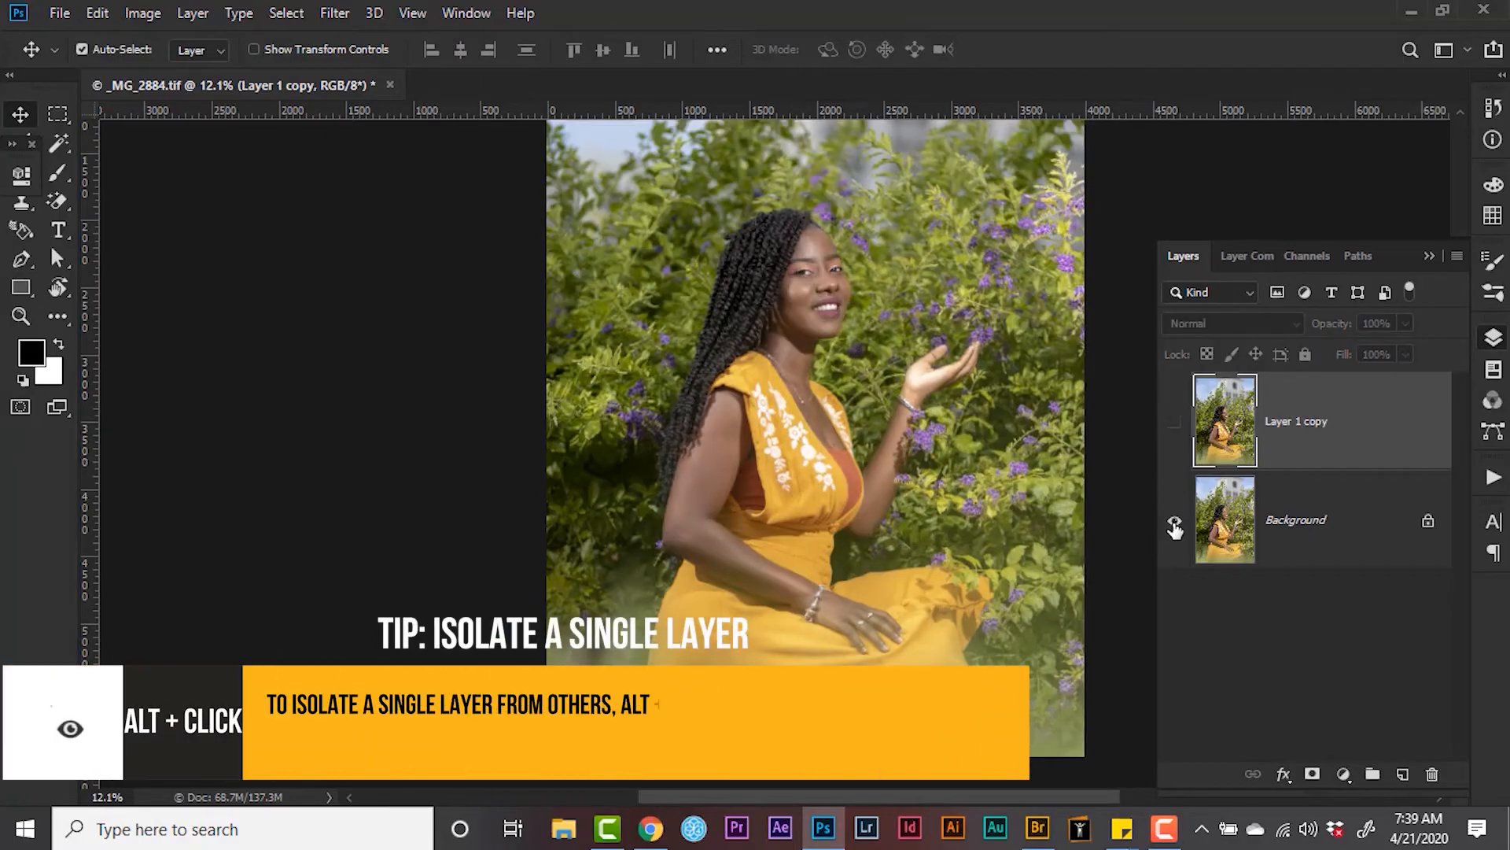
pyautogui.keyDown('alt'); pyautogui.click(1174, 524); pyautogui.keyUp('alt')
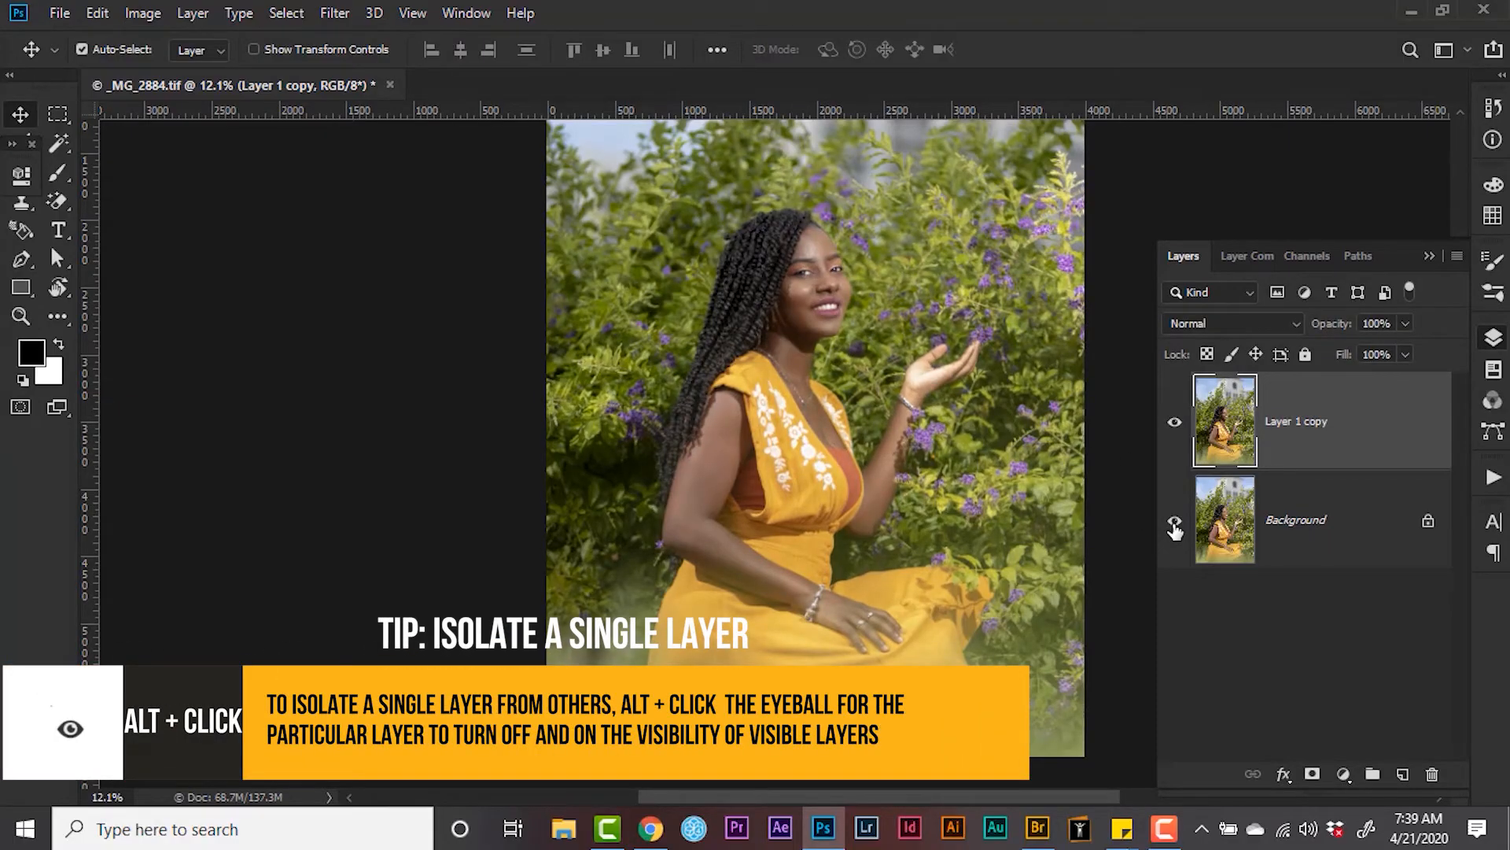
pyautogui.keyDown('alt'); pyautogui.click(1175, 524); pyautogui.keyUp('alt')
pyautogui.keyDown('alt'); pyautogui.click(1174, 523); pyautogui.keyUp('alt')
pyautogui.hotkey('ctrl', '0')
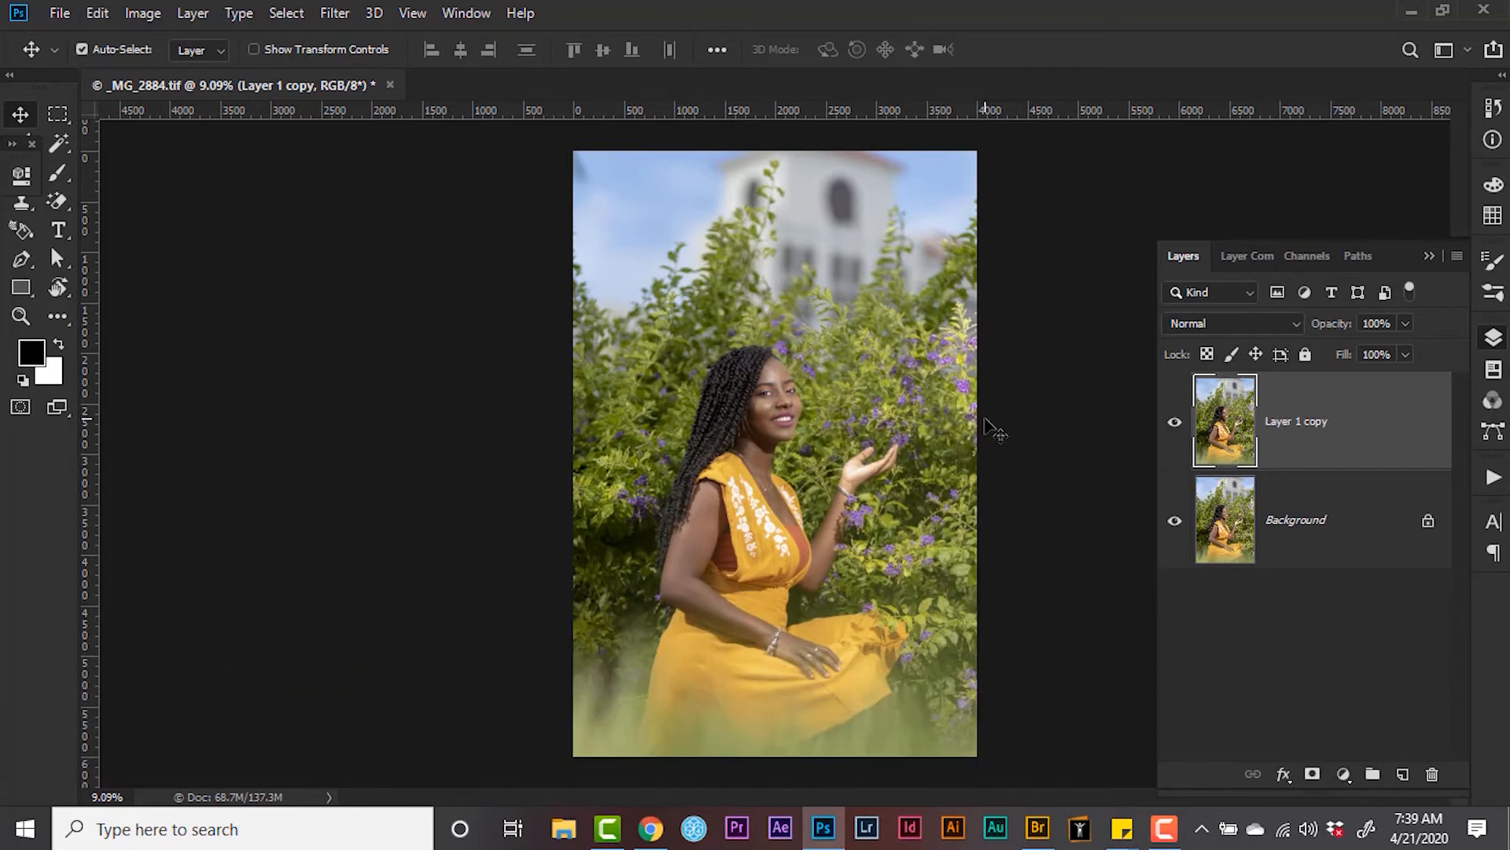
# Lighten the highlights of the woman's face on Layer 1 copy using the Dodge tool at Midtones, 7% exposure and brush size 100.
pyautogui.scroll(4, 993, 431)
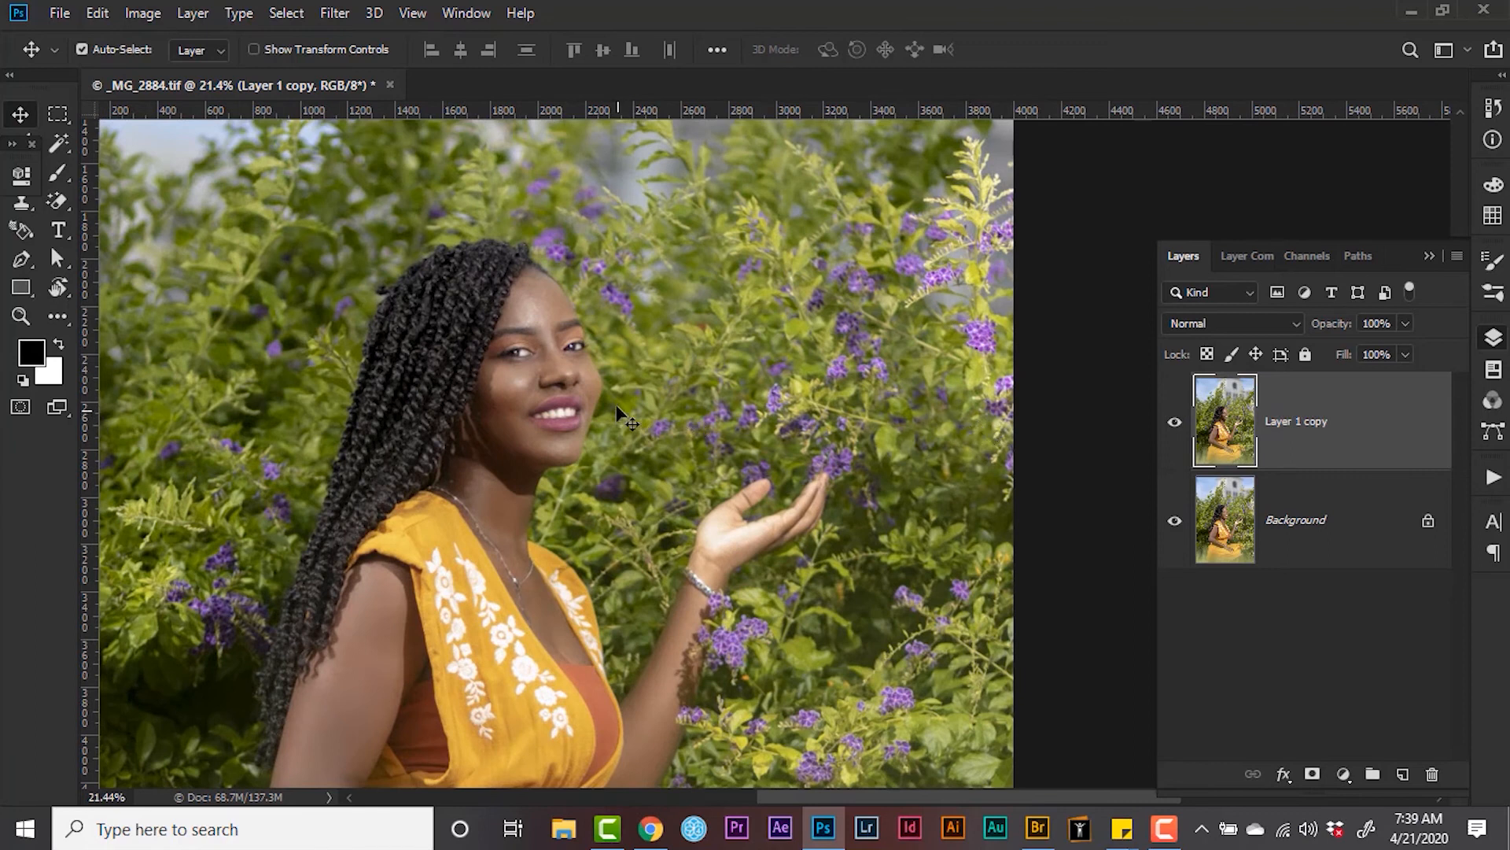
pyautogui.scroll(1, 639, 358)
pyautogui.scroll(4, 639, 358)
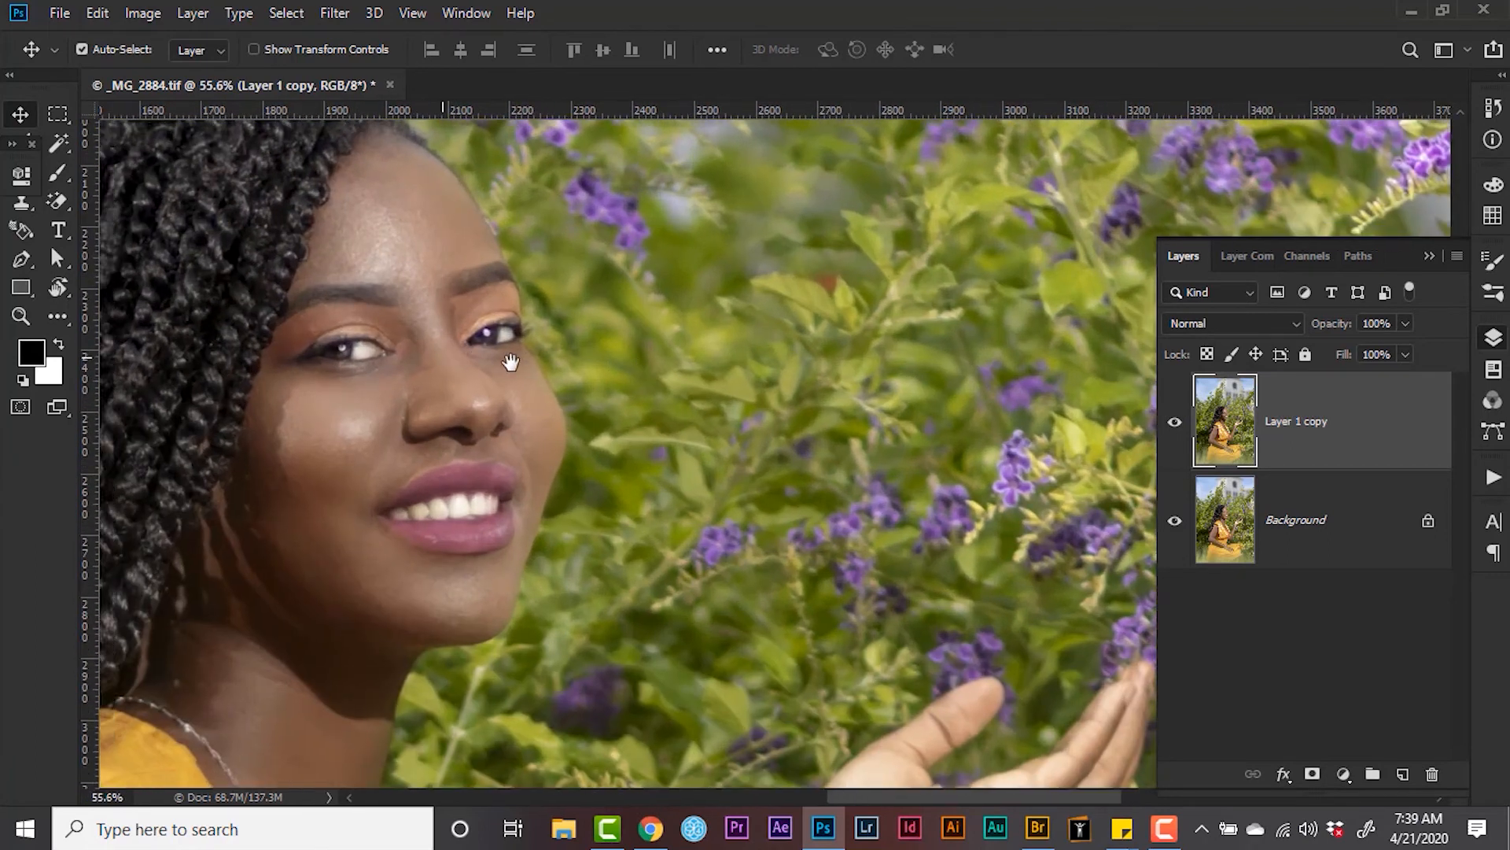
pyautogui.moveTo(511, 362); pyautogui.dragTo(732, 369)
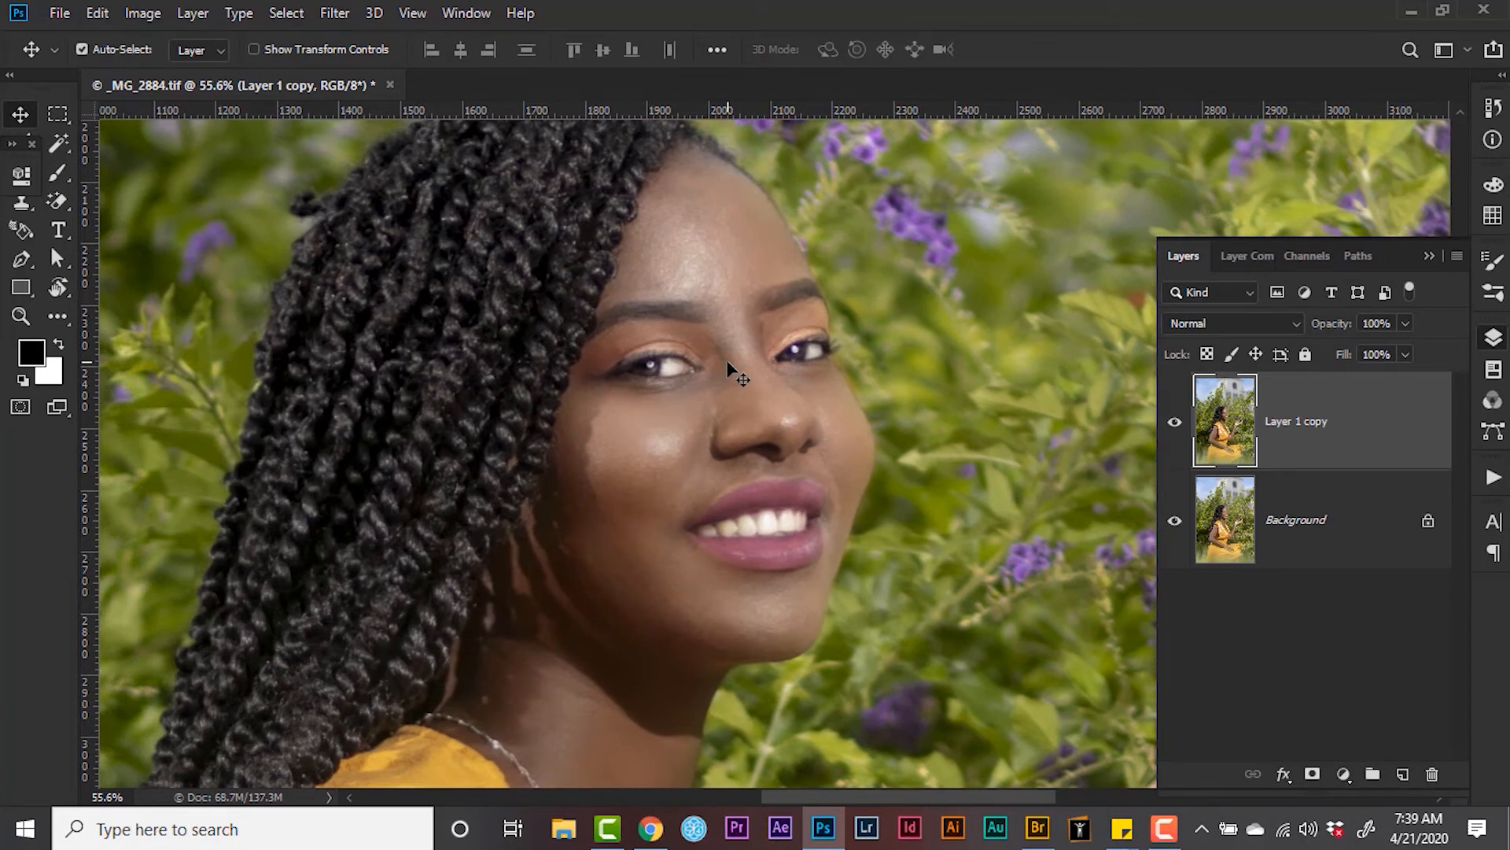
pyautogui.press('o')
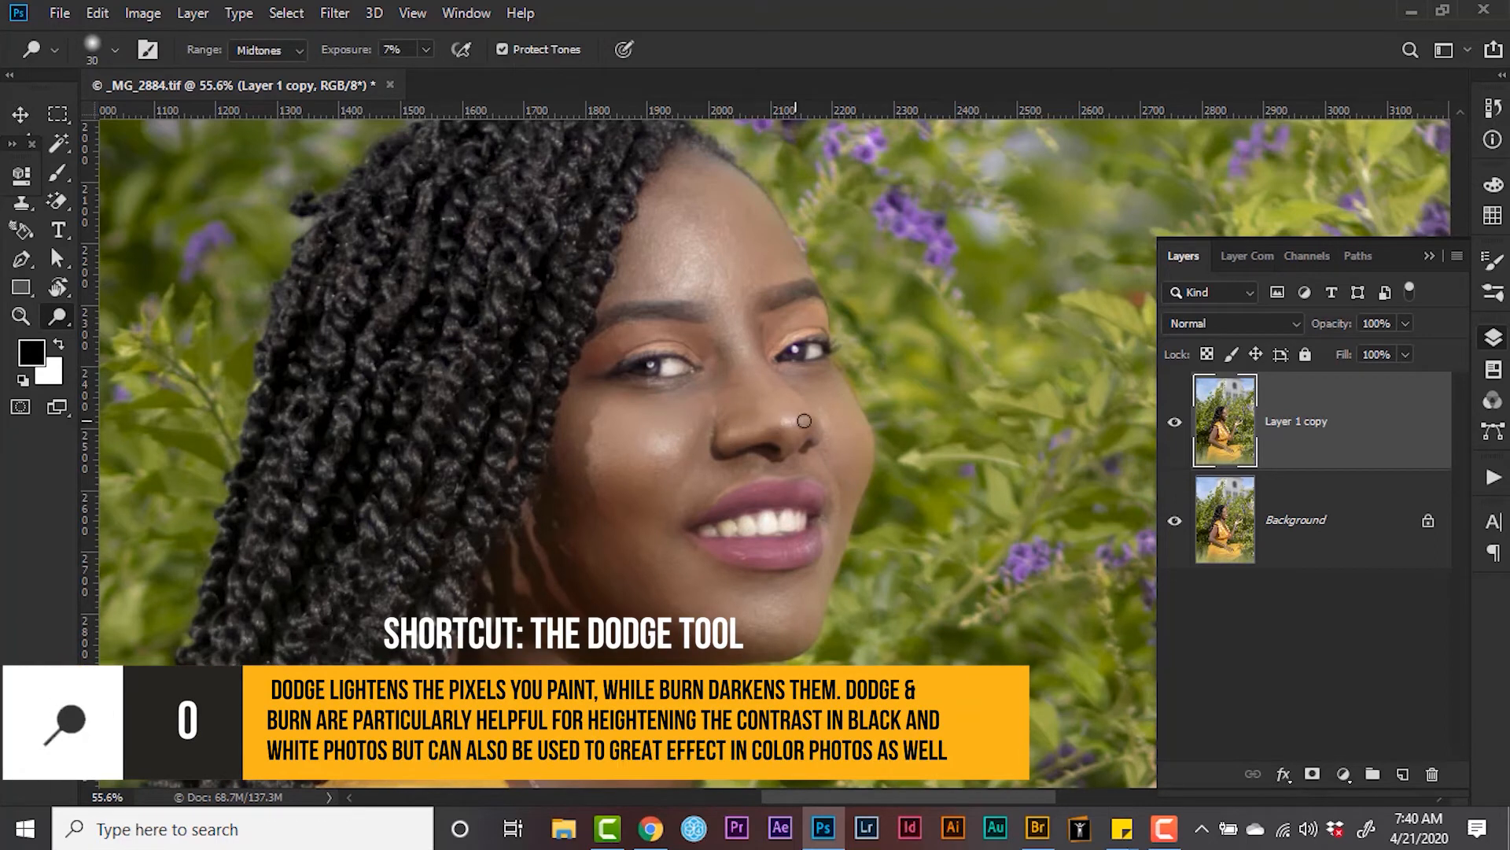
pyautogui.press(']')
pyautogui.press(']')
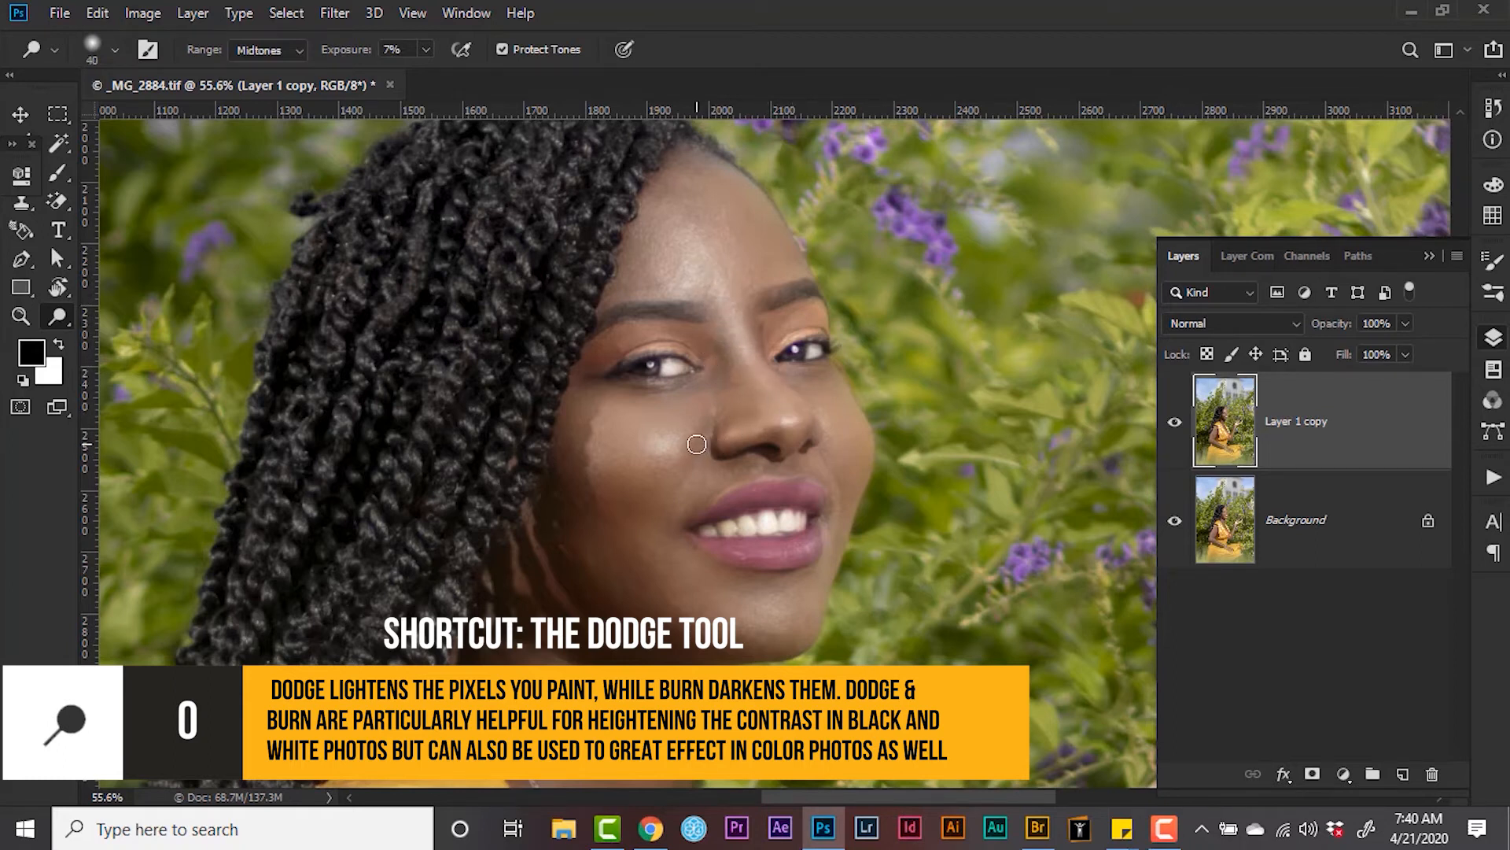
pyautogui.press(']')
pyautogui.press(']')
pyautogui.press(']')
pyautogui.press(']')
pyautogui.press(']')
pyautogui.press(']')
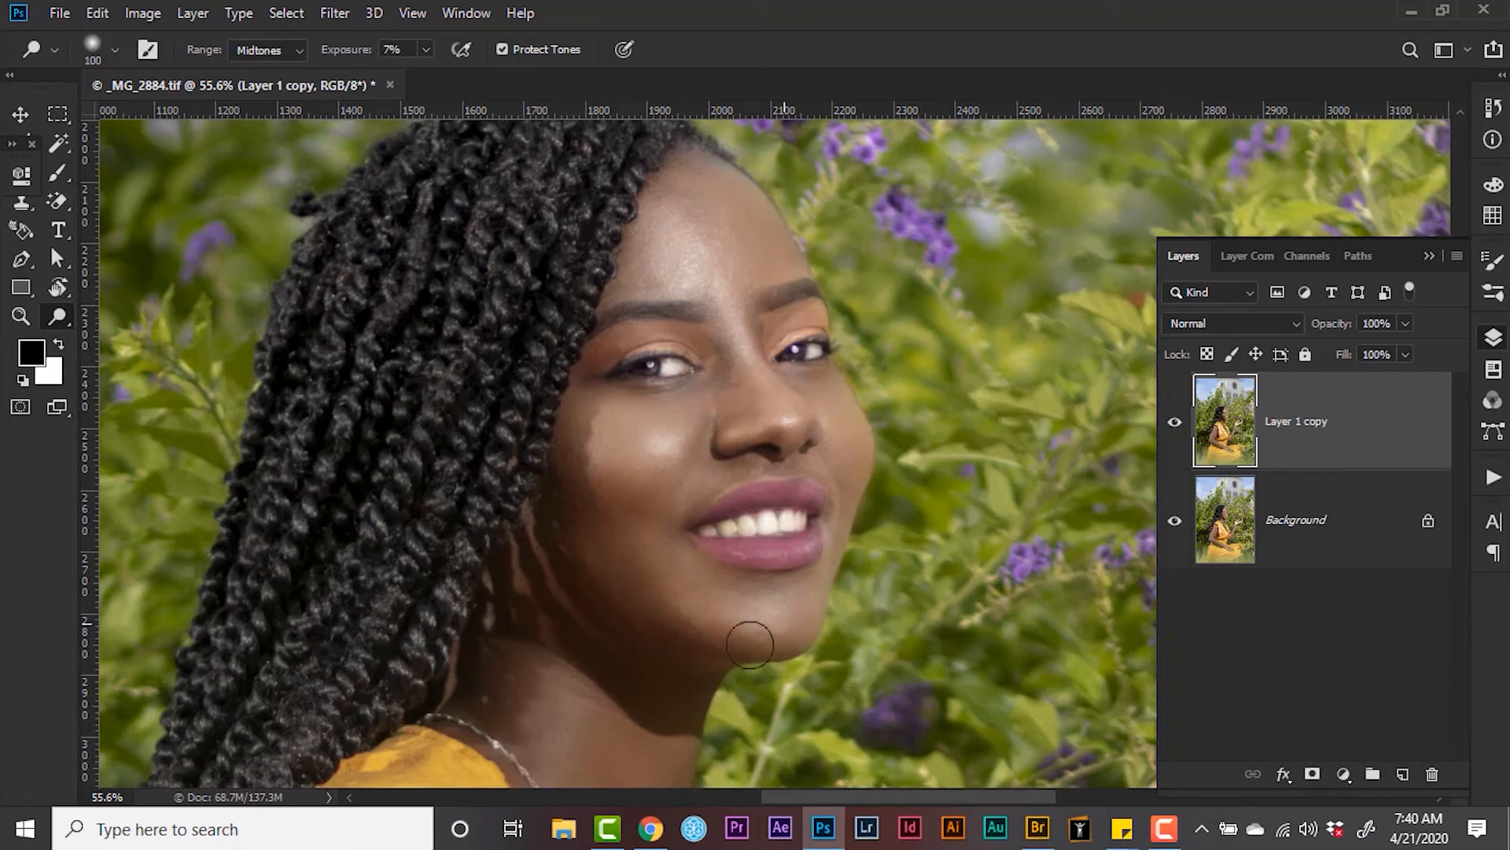
# Reduce the Dodge brush to about 35 and lighten the lower lip and the eye area.
pyautogui.press('[')
pyautogui.press('[')
pyautogui.press('[')
pyautogui.press('[')
pyautogui.press('[')
pyautogui.press('[')
pyautogui.press('[')
pyautogui.press('[')
pyautogui.moveTo(753, 548)
pyautogui.mouseDown()
pyautogui.moveTo(804, 542)
pyautogui.moveTo(720, 547)
pyautogui.moveTo(817, 545)
pyautogui.moveTo(715, 543)
pyautogui.moveTo(802, 543)
pyautogui.moveTo(731, 524)
pyautogui.moveTo(779, 520)
pyautogui.mouseUp()
pyautogui.moveTo(675, 375); pyautogui.dragTo(682, 367)
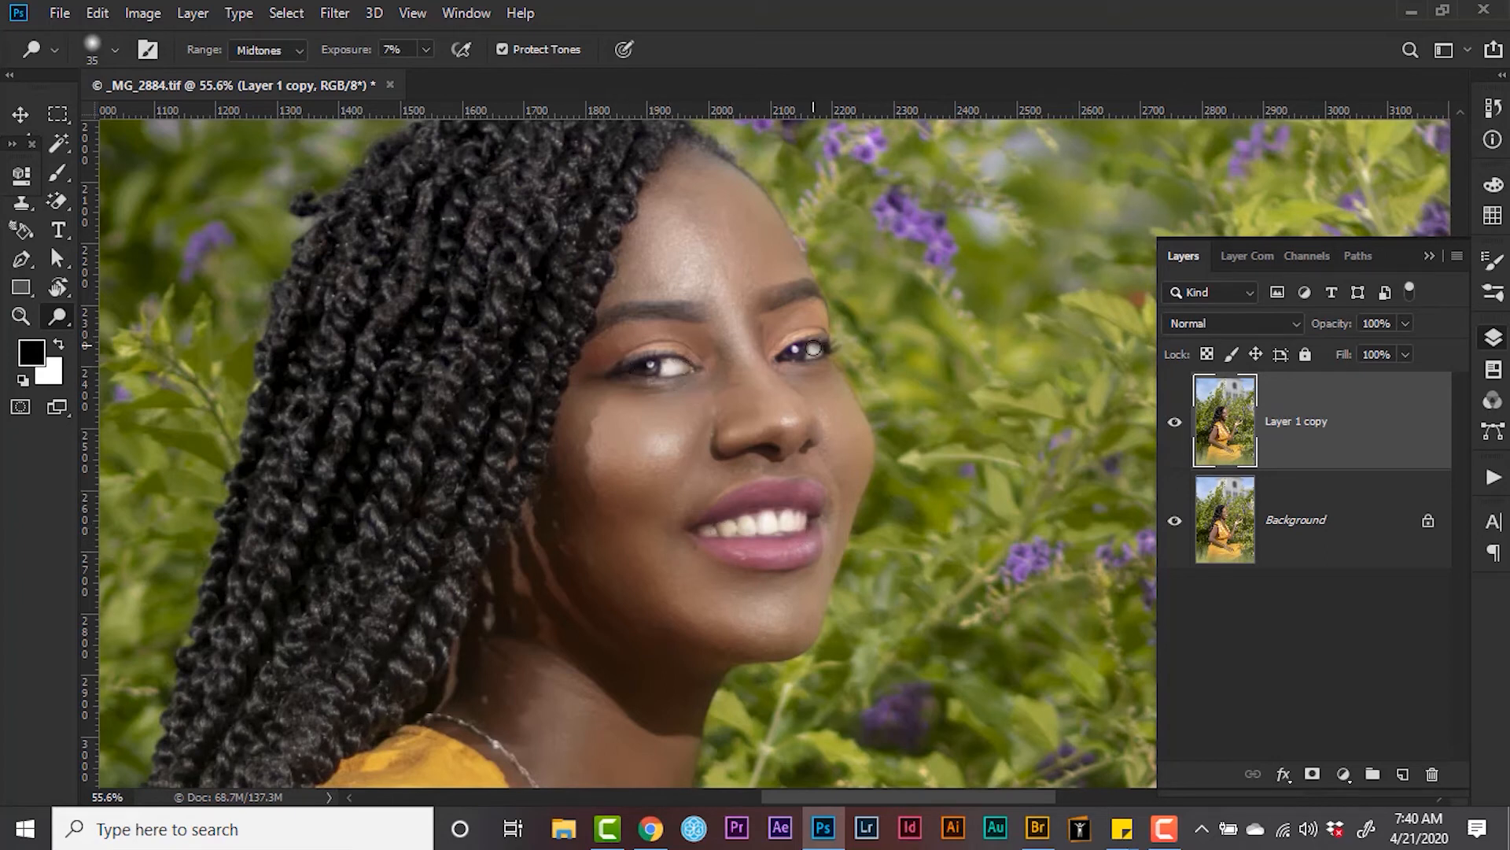
# Enlarge the Dodge brush to 175 and lighten the highlights along the woman's arms.
pyautogui.press(']')
pyautogui.press(']')
pyautogui.press(']')
pyautogui.press(']')
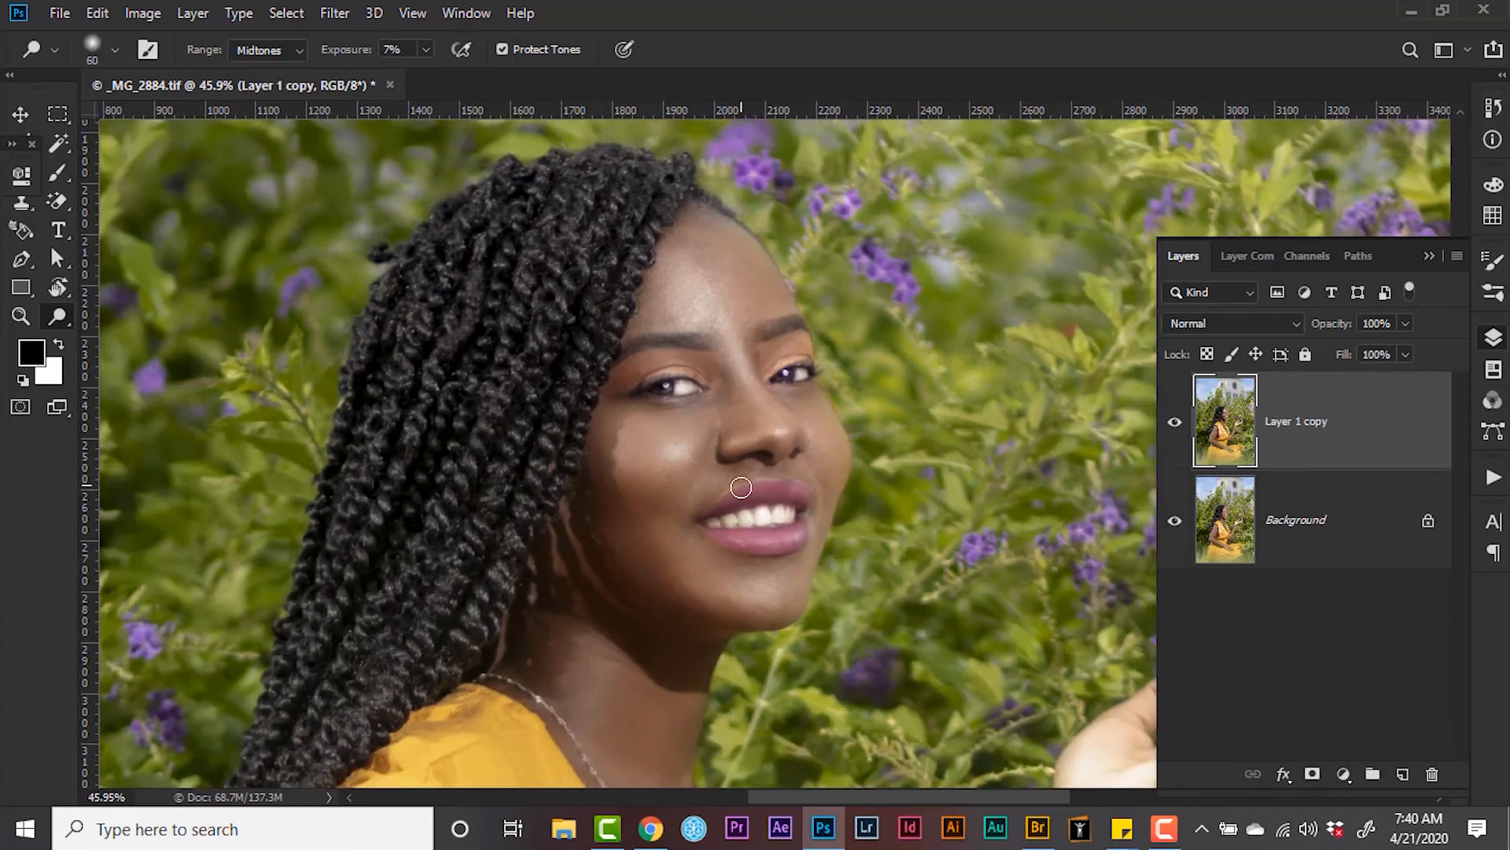
pyautogui.scroll(-5, 702, 618)
pyautogui.press(']')
pyautogui.press(']')
pyautogui.press(']')
pyautogui.press(']')
pyautogui.press(']')
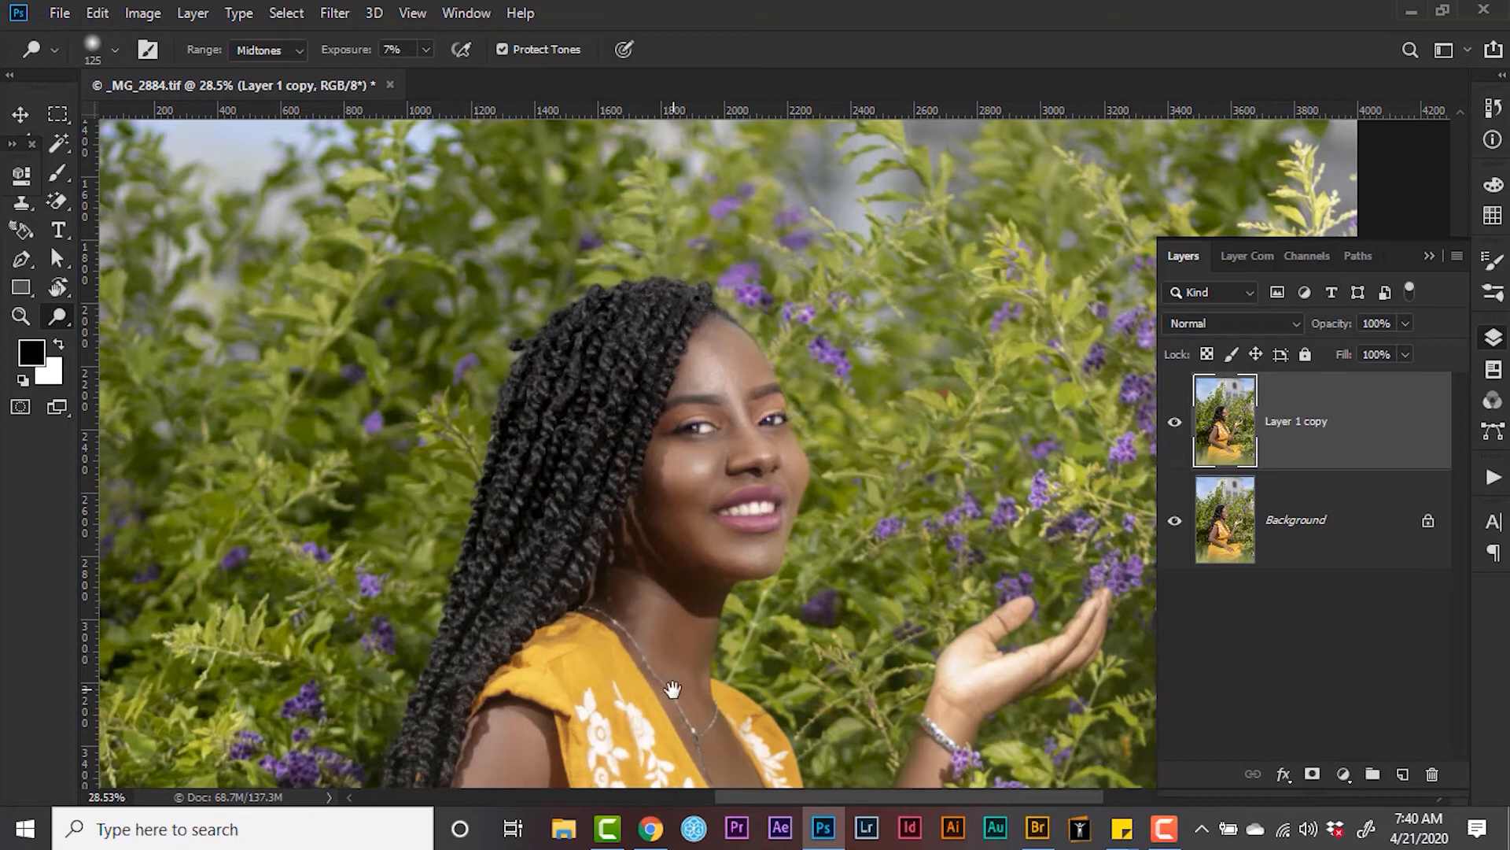
pyautogui.scroll(-4, 550, 566)
pyautogui.press(']')
pyautogui.press(']')
pyautogui.scroll(-1, 464, 470)
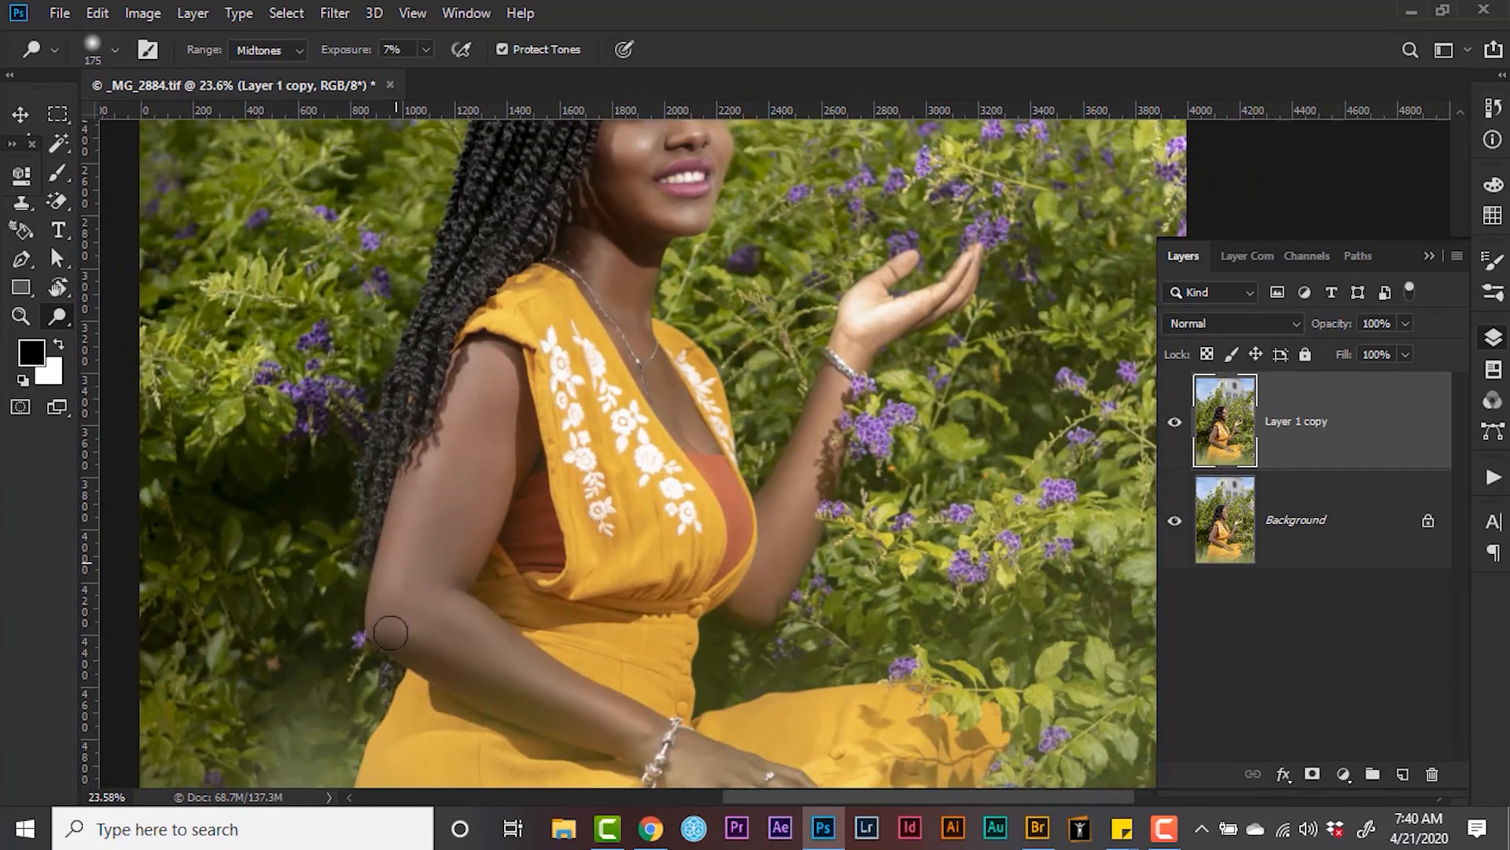
pyautogui.moveTo(516, 617); pyautogui.dragTo(404, 337)
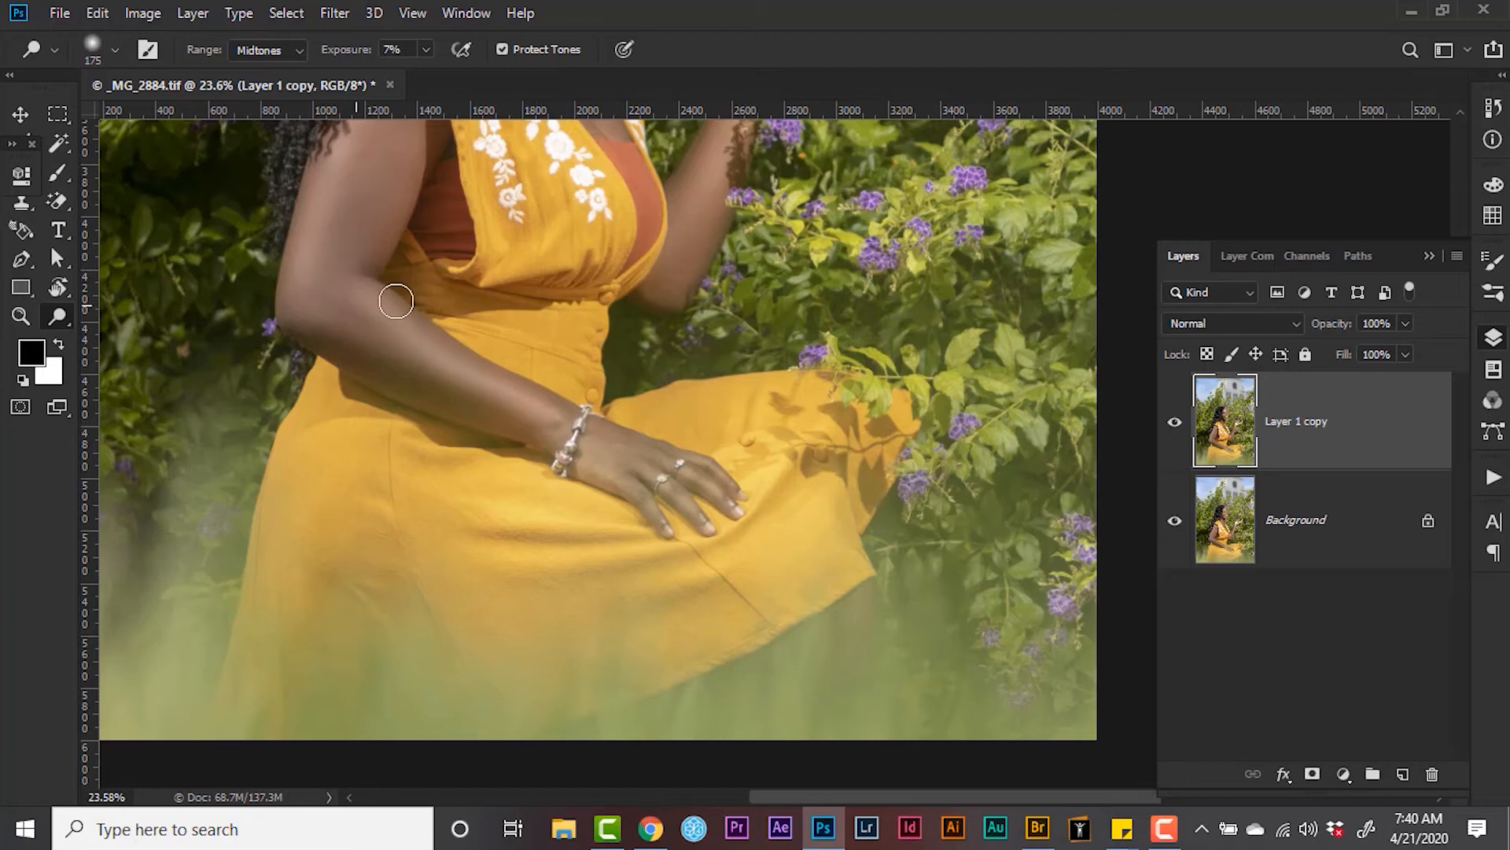
pyautogui.moveTo(641, 256); pyautogui.dragTo(521, 495)
pyautogui.moveTo(543, 535)
pyautogui.mouseDown()
pyautogui.moveTo(603, 387)
pyautogui.moveTo(519, 575)
pyautogui.mouseUp()
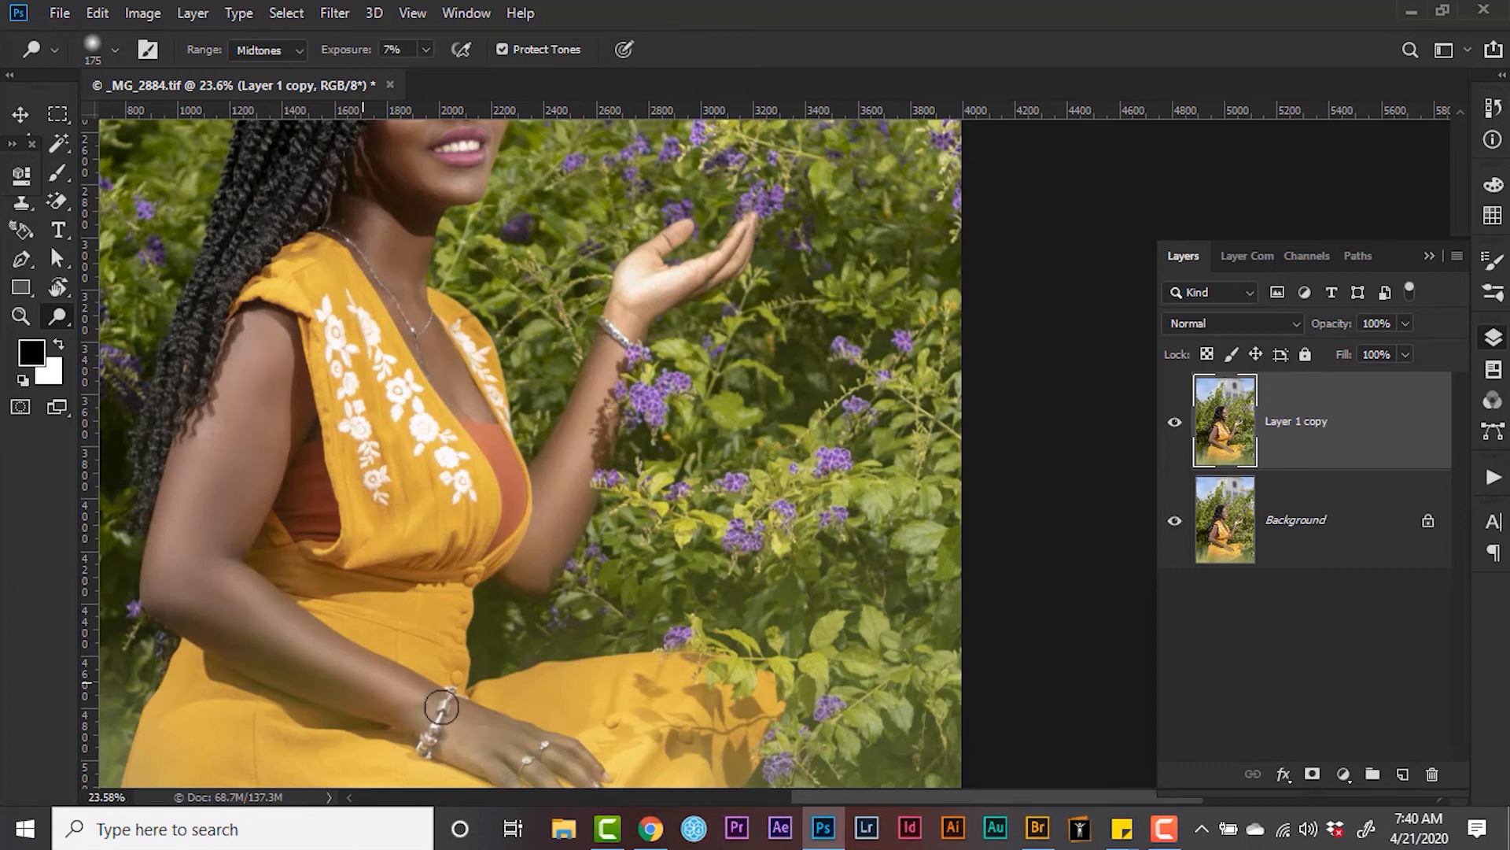
pyautogui.scroll(-3, 472, 669)
pyautogui.scroll(-1, 643, 560)
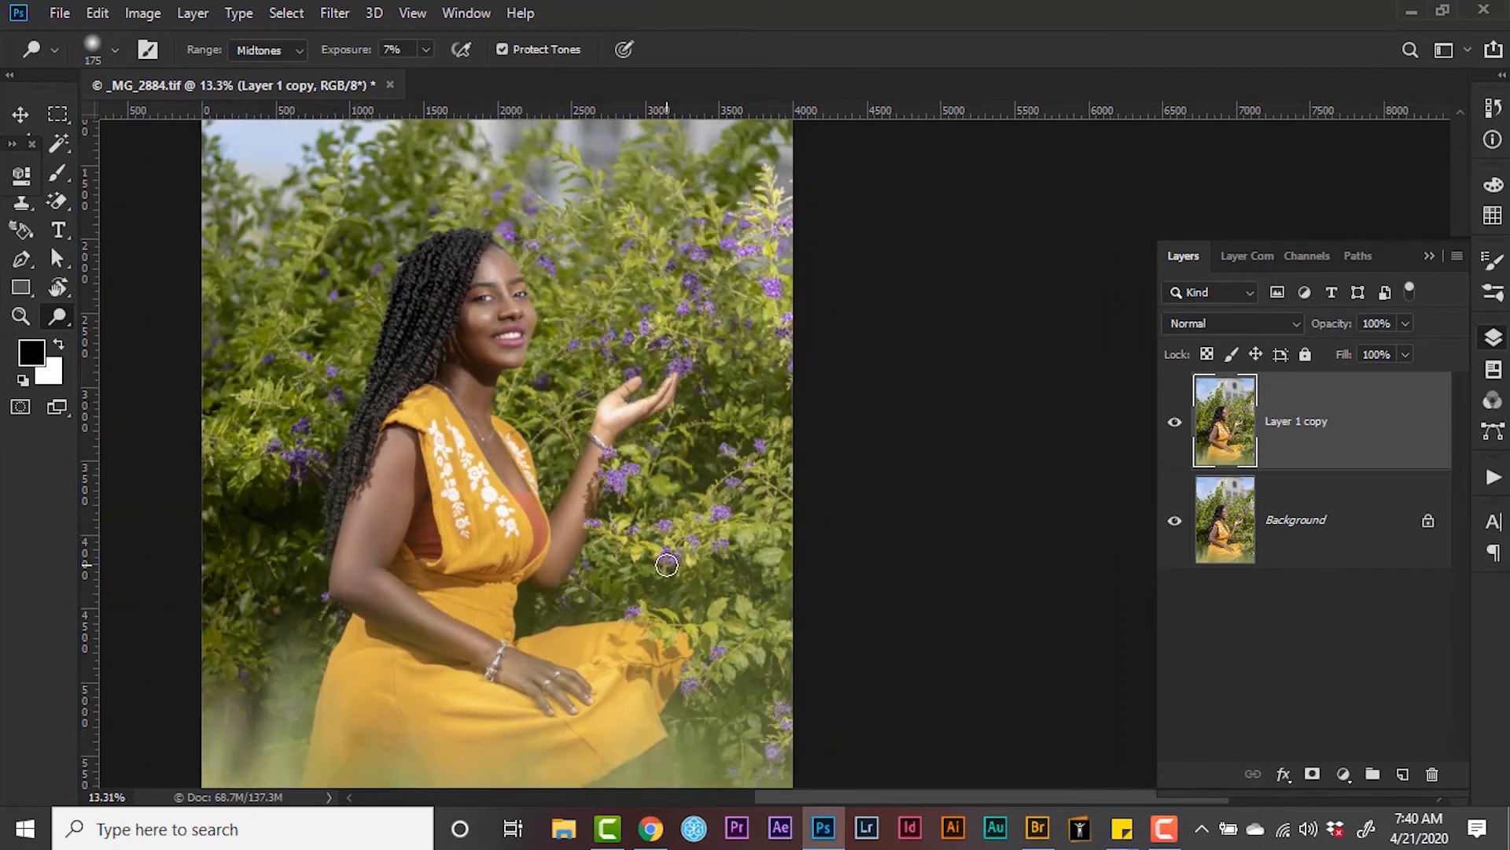
# Darken the shadows along the woman's arms and neck with the Burn tool at Midtones, 5% exposure and brush size 250.
pyautogui.rightClick(68, 324)
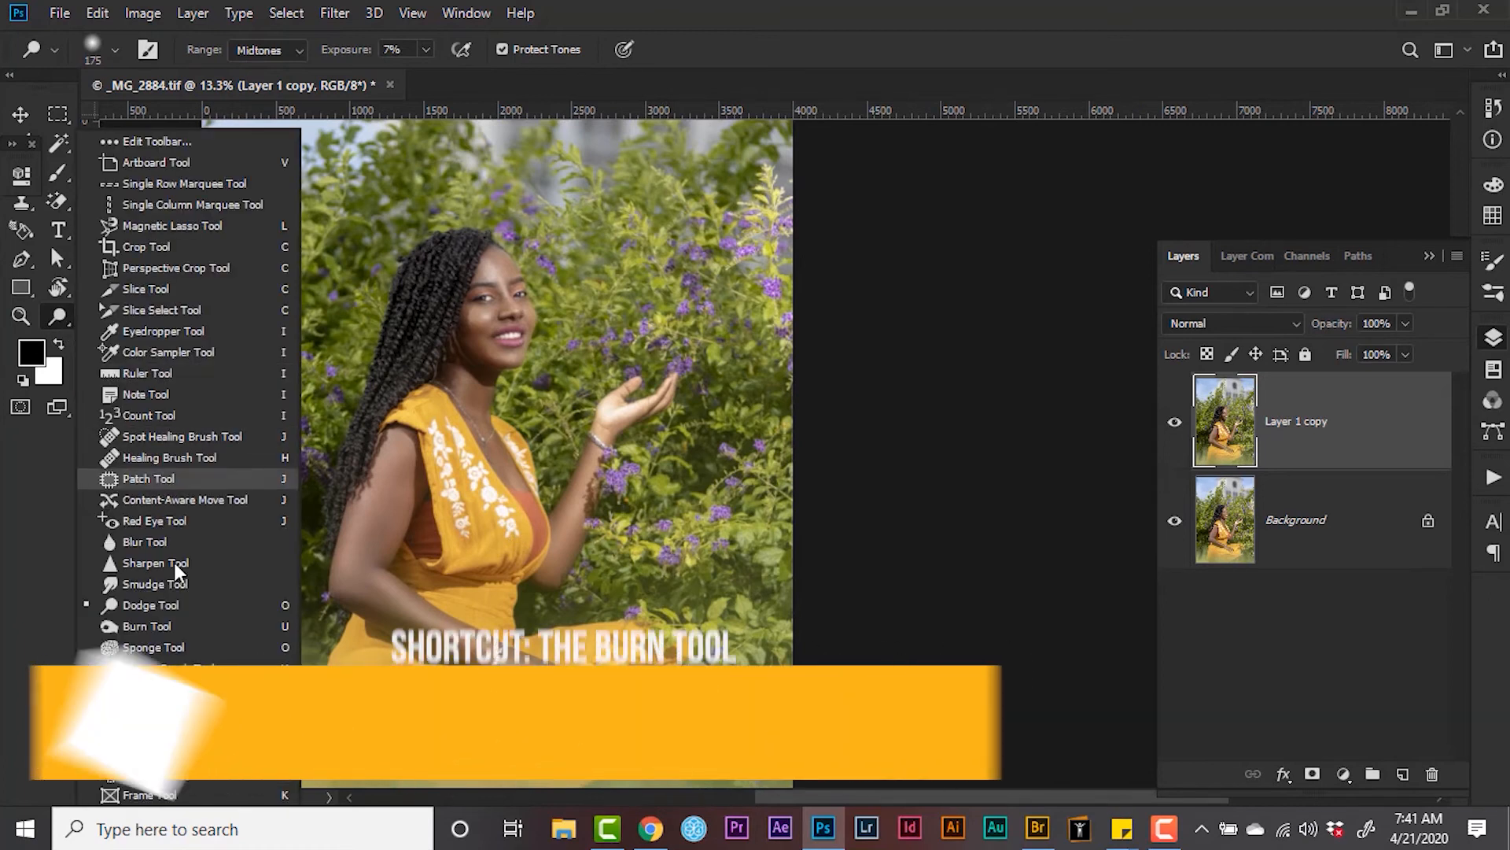
pyautogui.click(187, 623)
pyautogui.scroll(4, 453, 435)
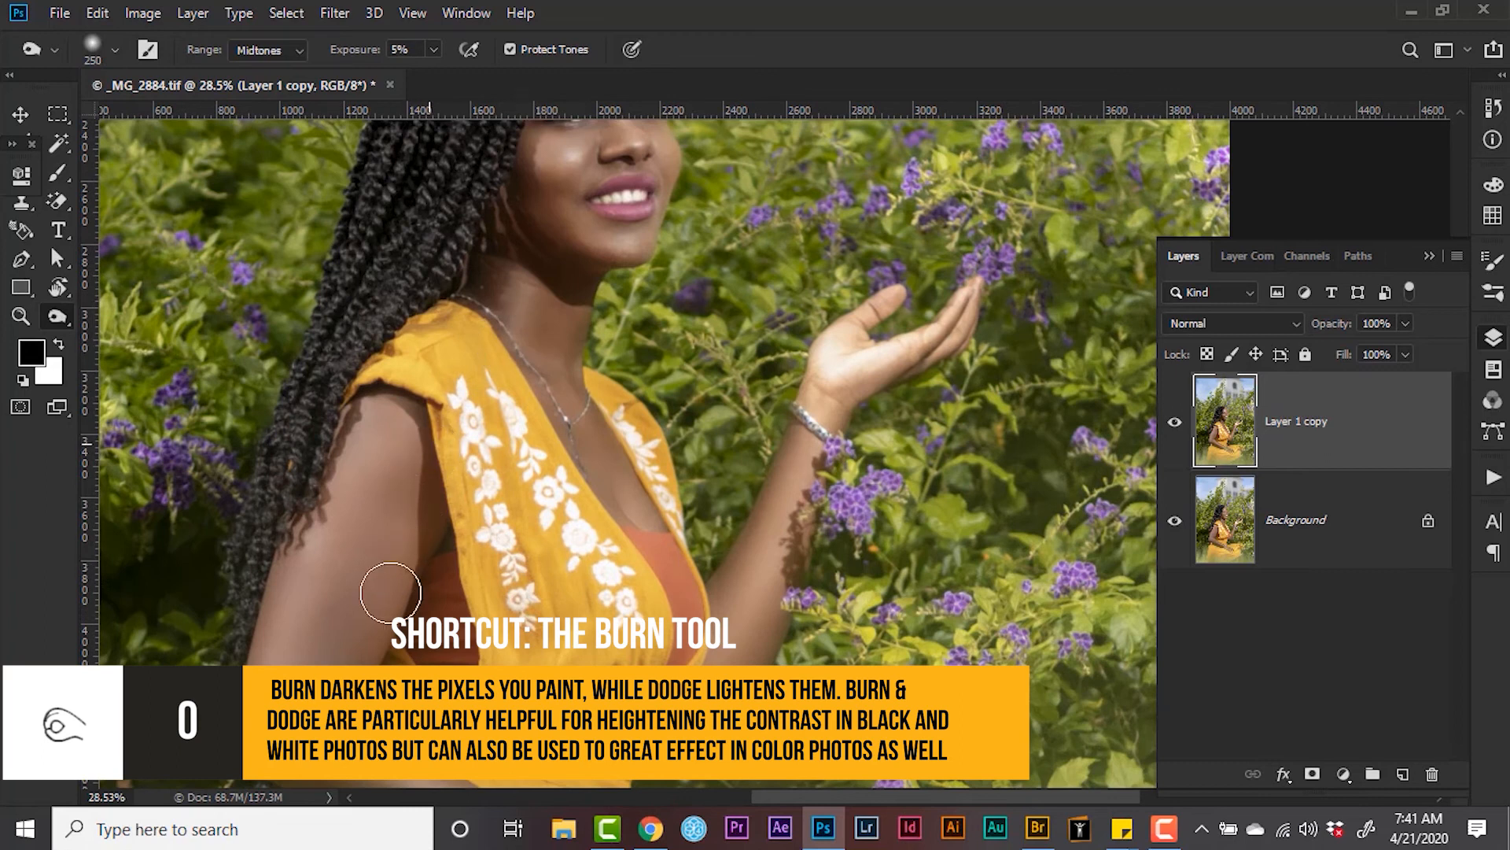
pyautogui.scroll(-5, 371, 421)
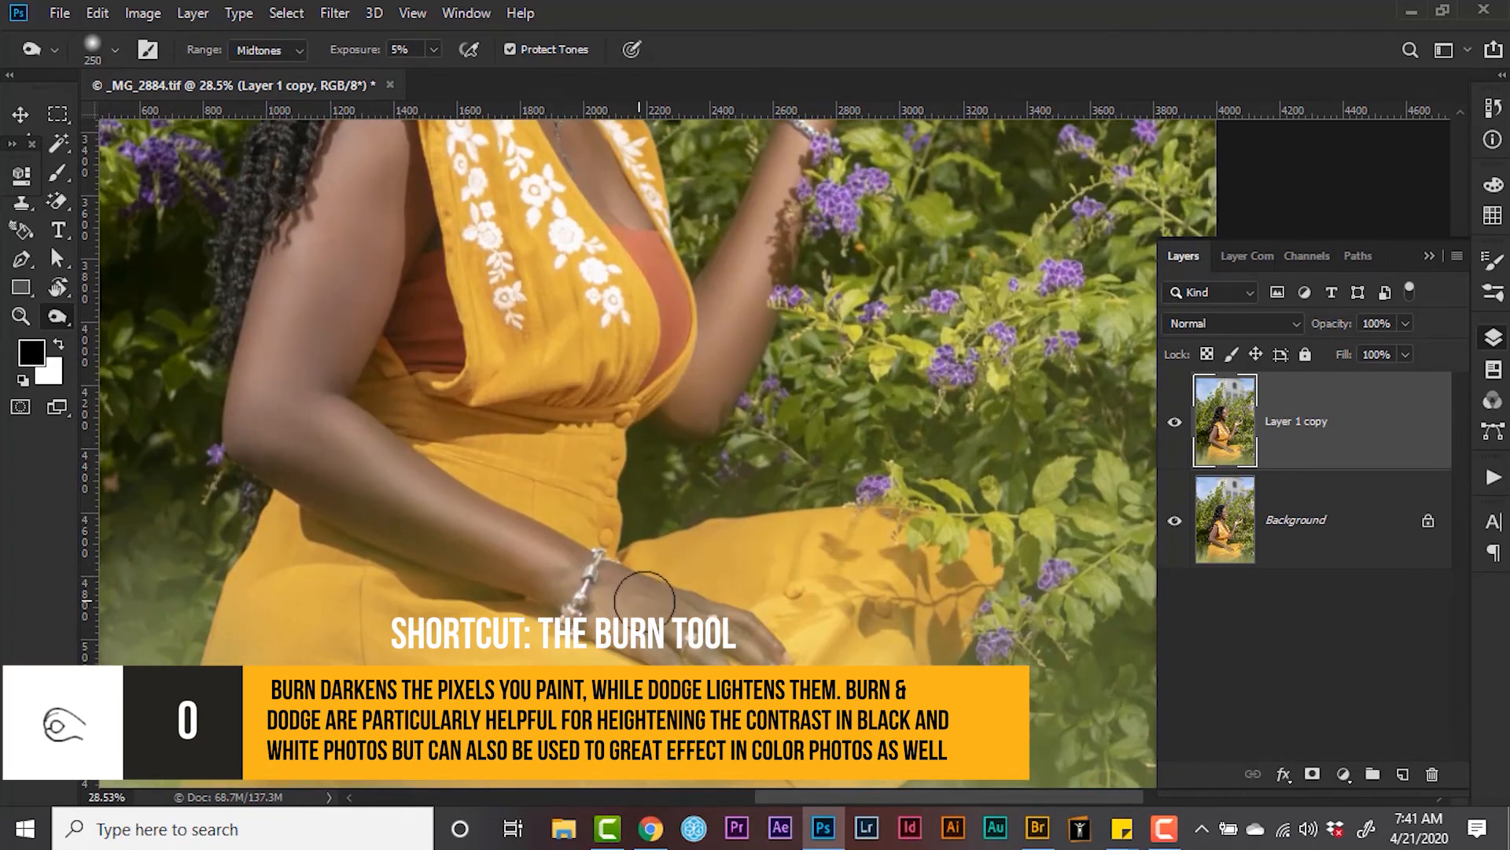
pyautogui.moveTo(734, 321); pyautogui.dragTo(621, 499)
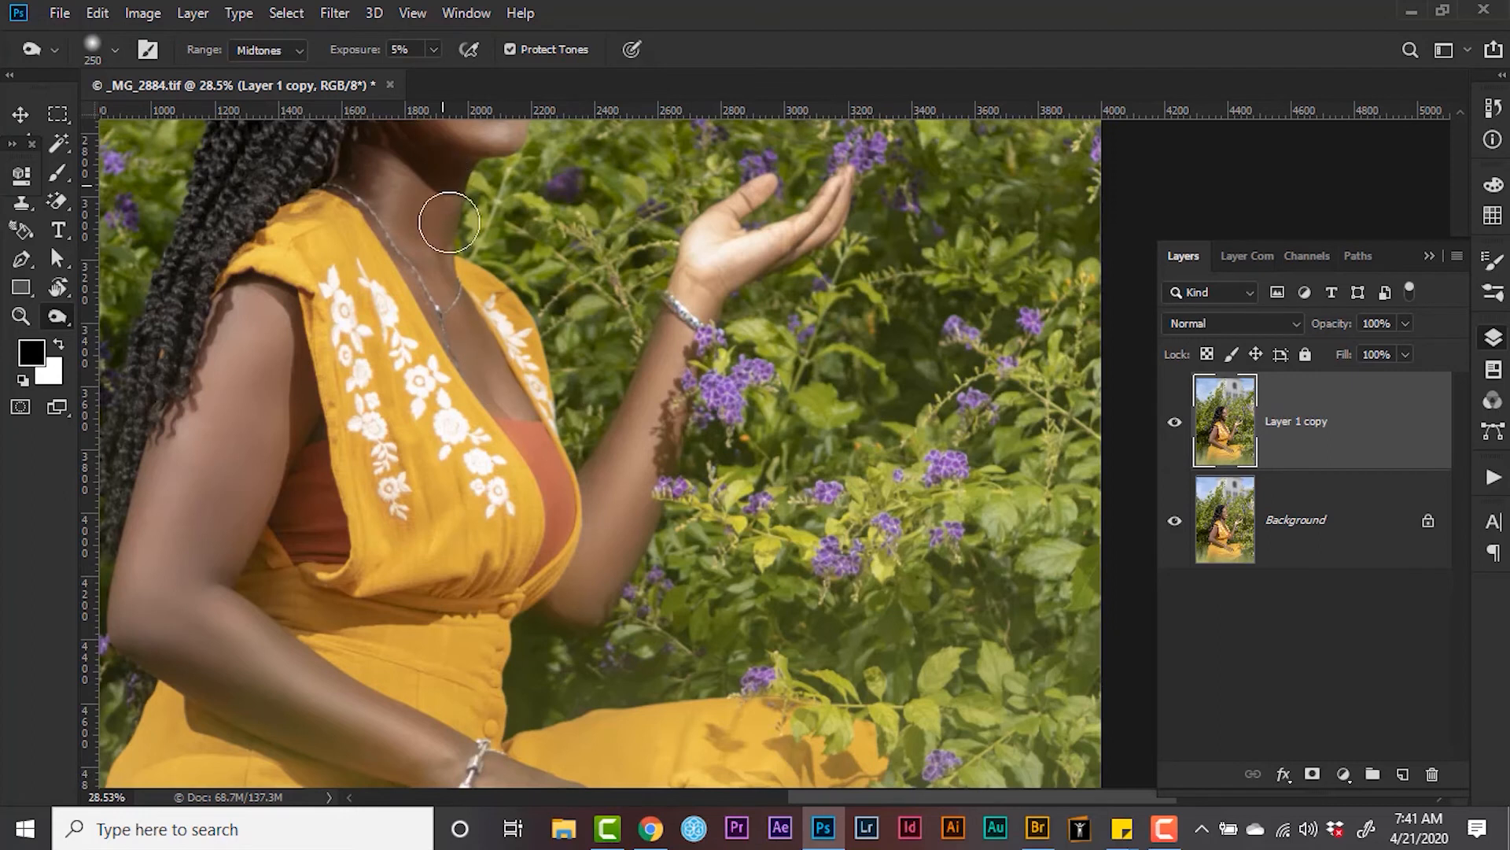
pyautogui.scroll(-4, 519, 425)
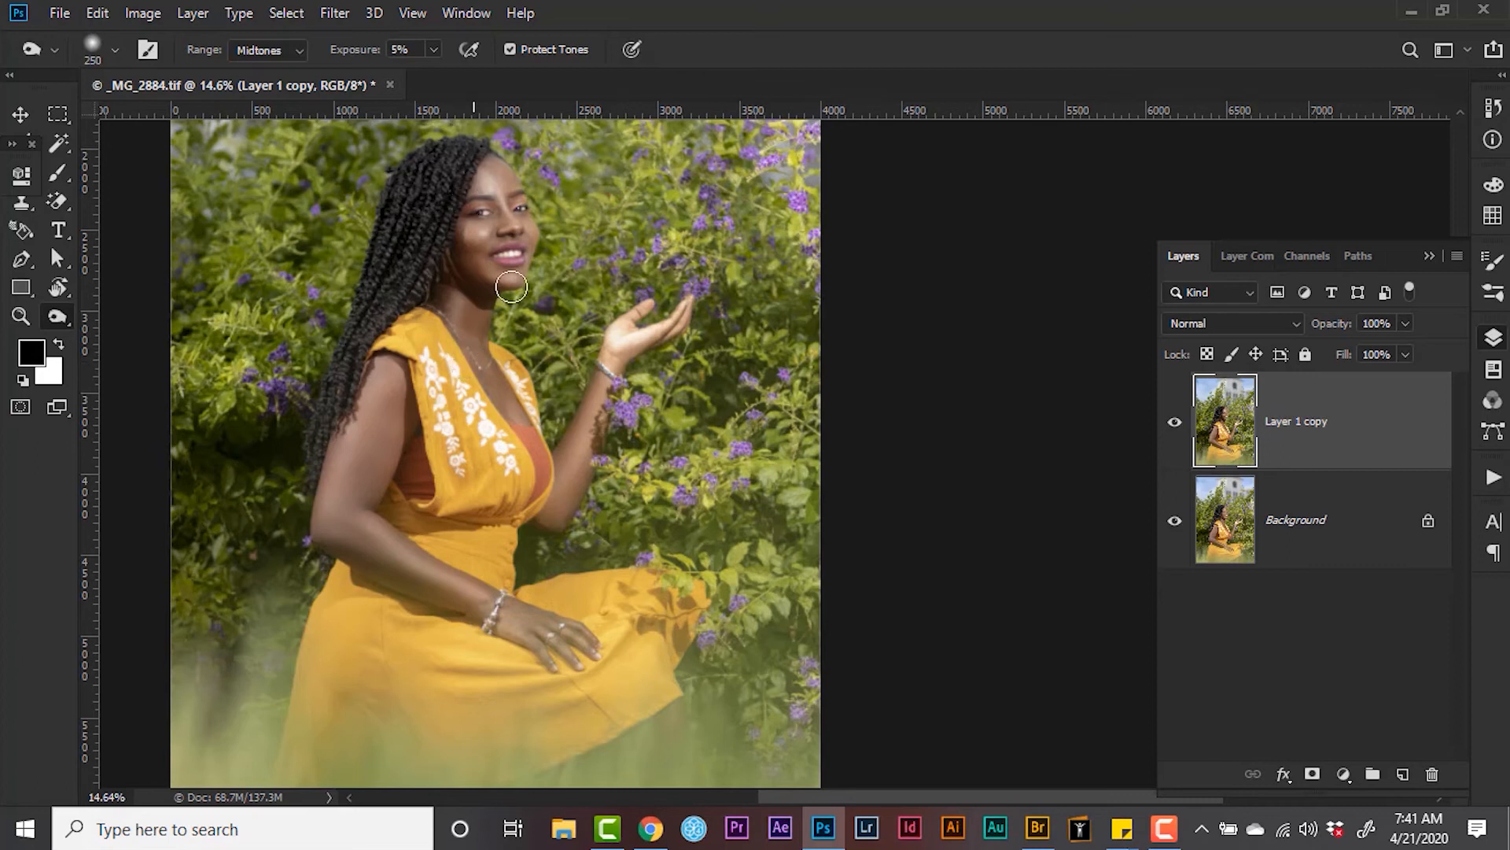
# Set the Burn brush to 200 and darken the shadow areas of the face and the raised hand.
pyautogui.scroll(4, 472, 220)
pyautogui.moveTo(454, 221); pyautogui.dragTo(546, 341)
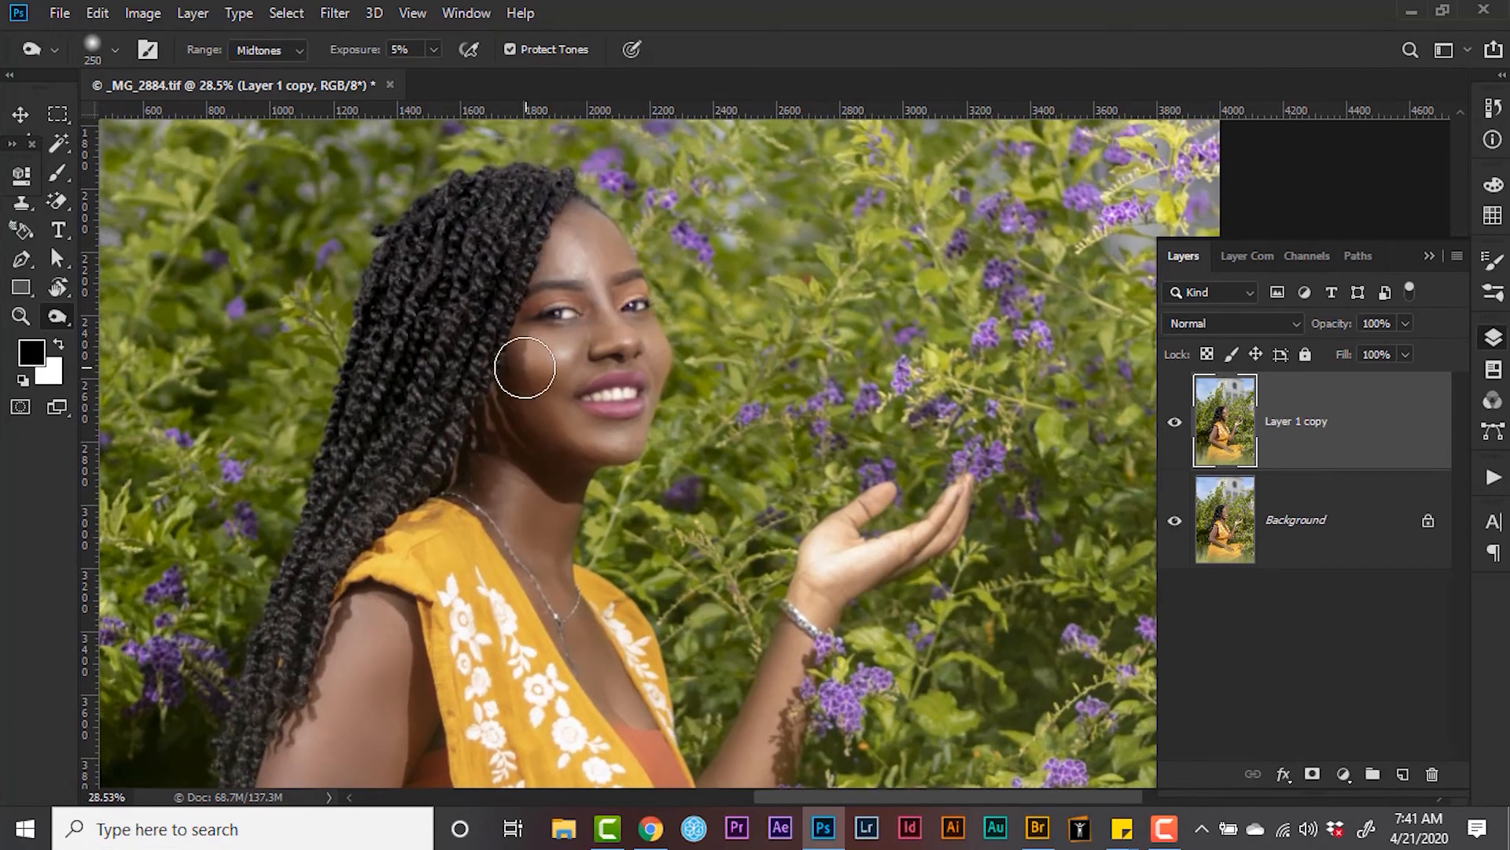
pyautogui.press(']')
pyautogui.press(']')
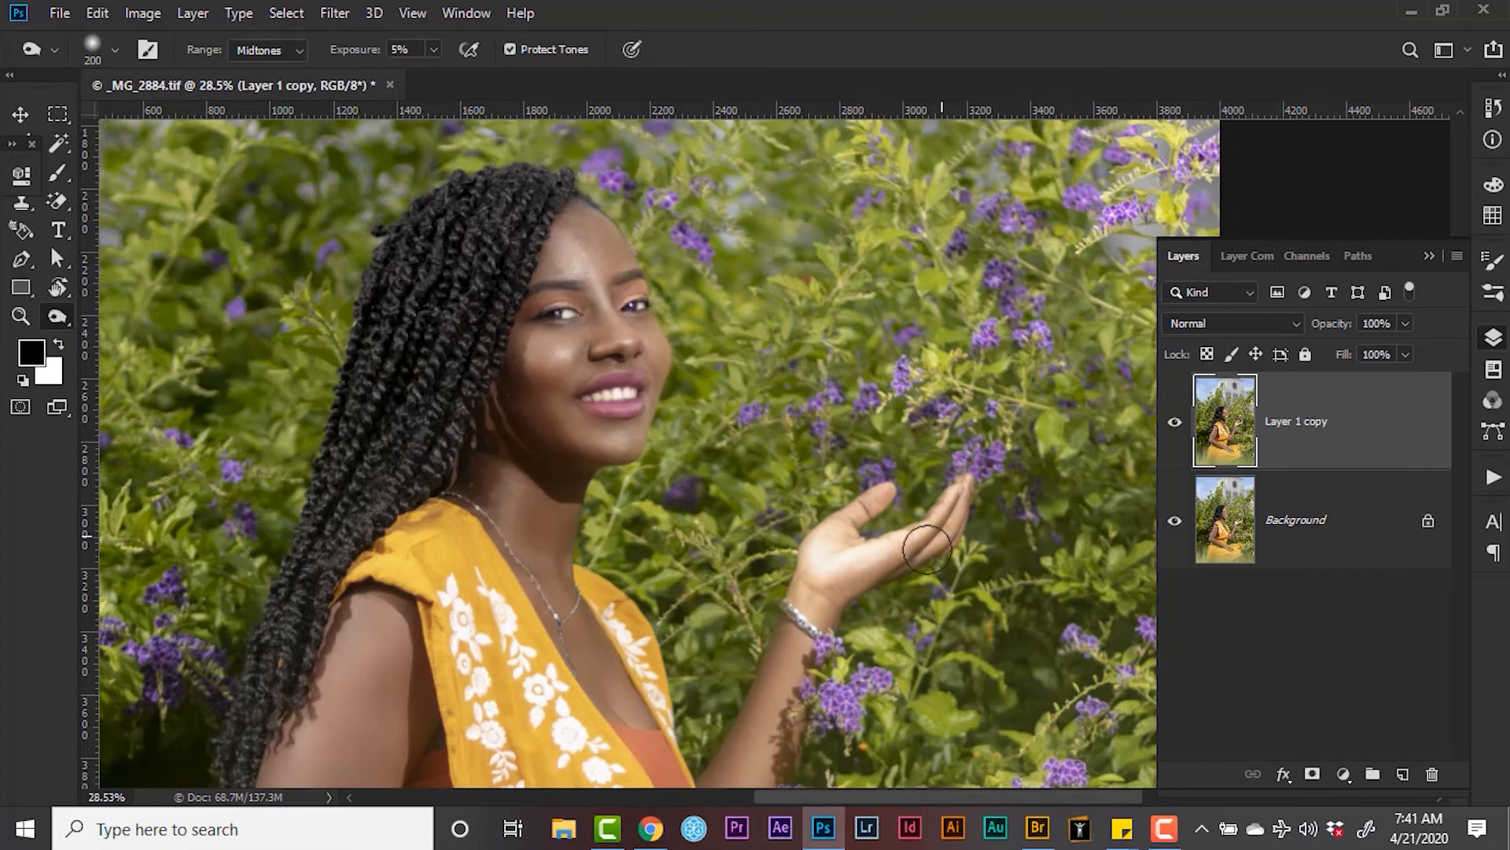
pyautogui.scroll(-5, 711, 570)
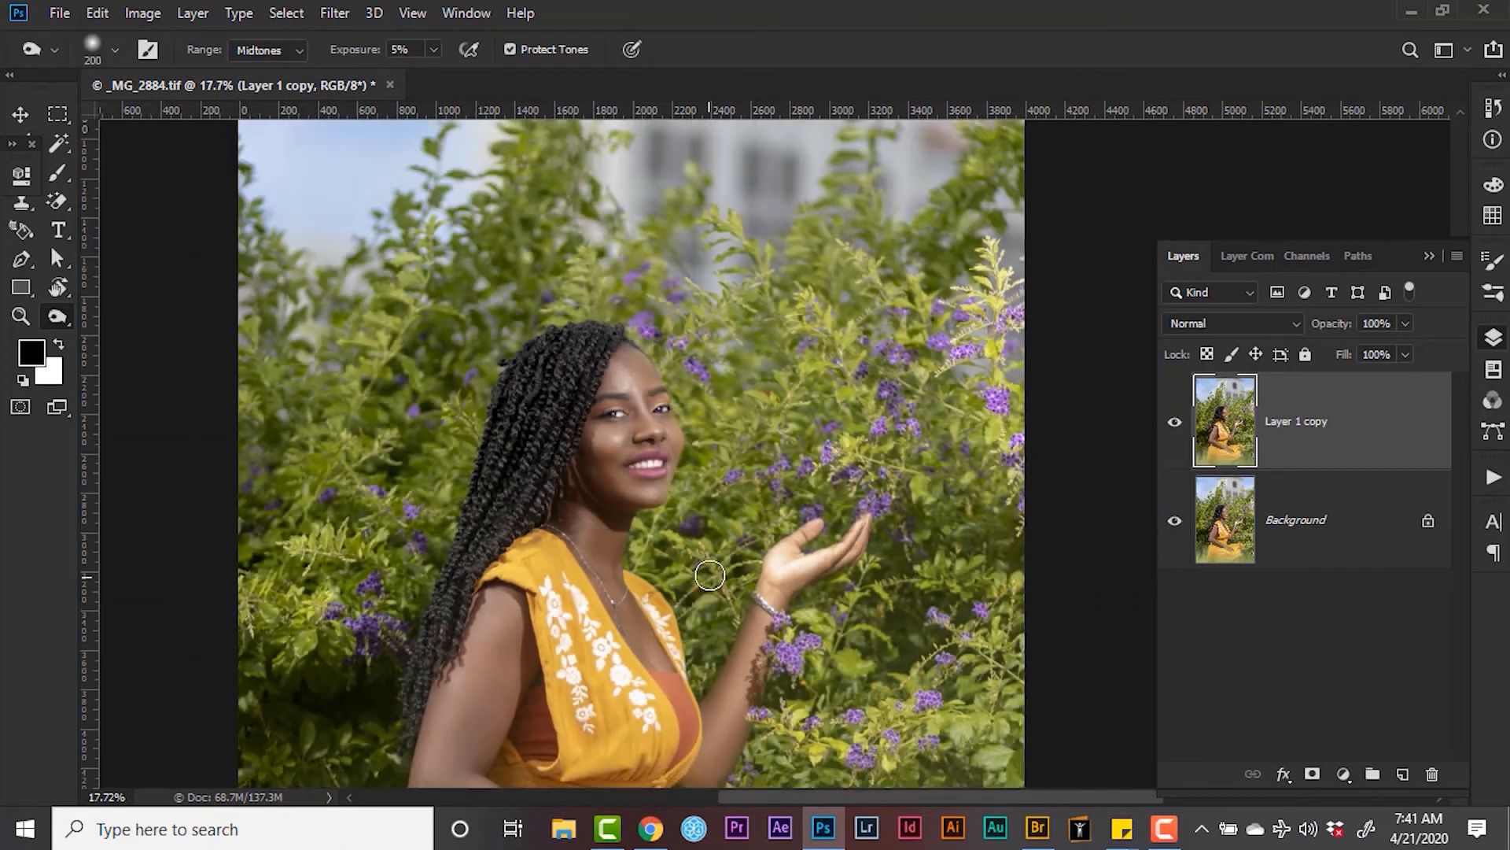
# Run the Apply Teal n Orange Polish action from the Edit Like Al set on Layer 1 copy.
pyautogui.press('v')
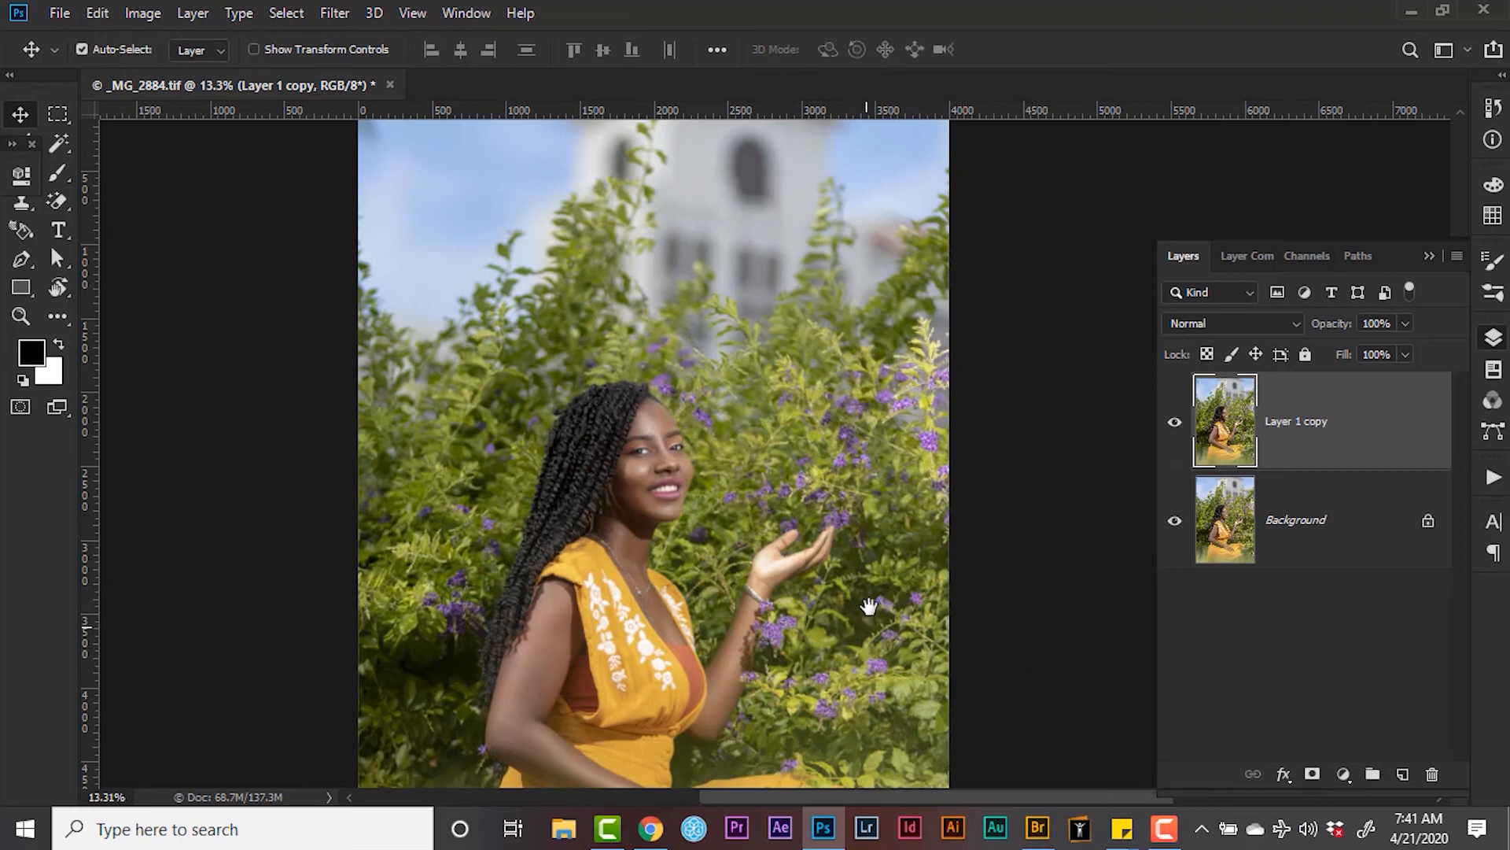
pyautogui.moveTo(869, 606); pyautogui.dragTo(892, 472)
pyautogui.scroll(-1, 893, 428)
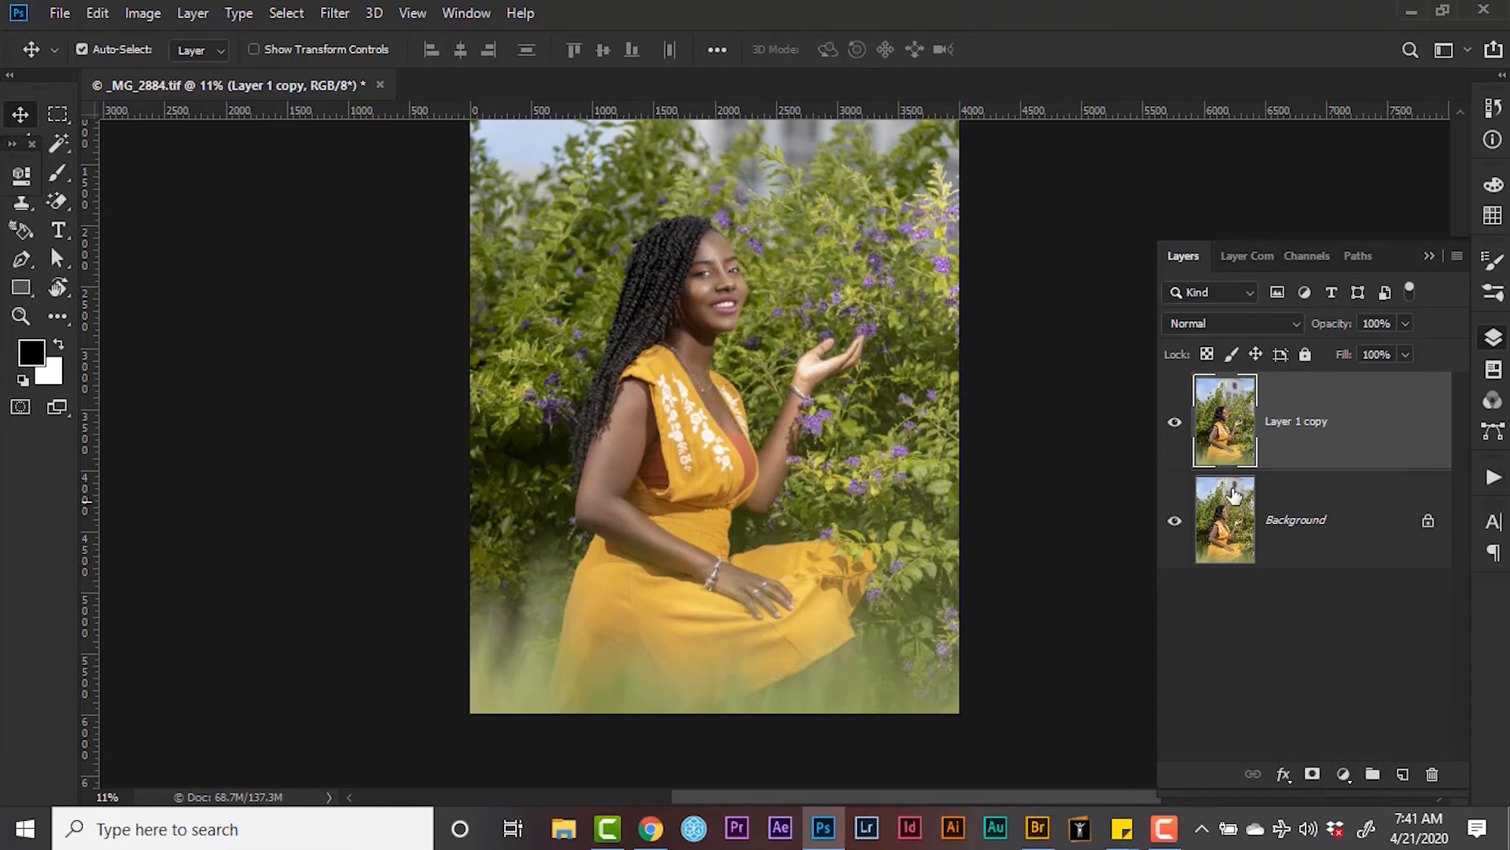
pyautogui.click(1497, 482)
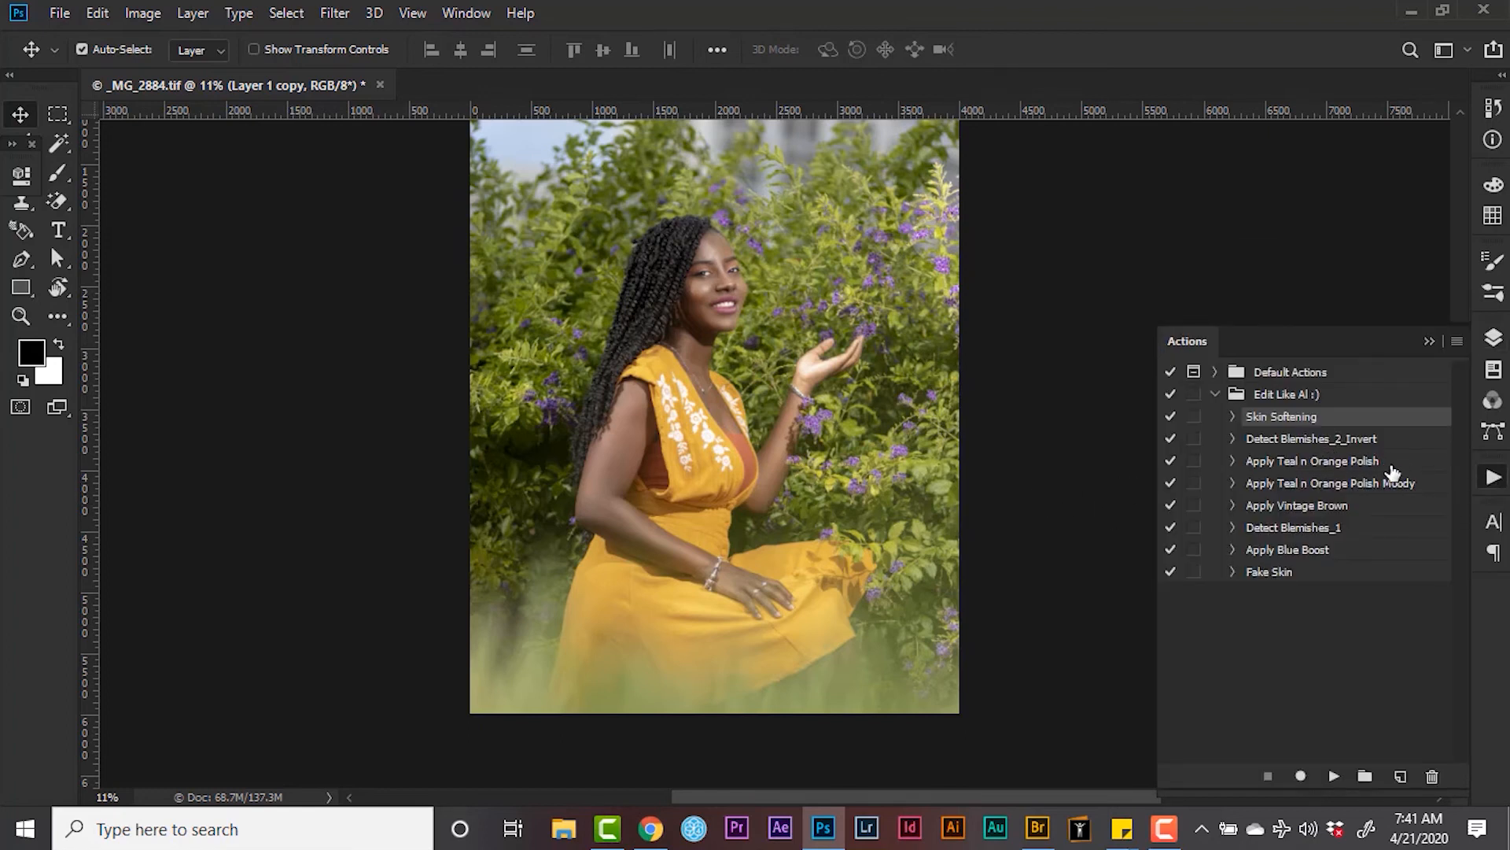
pyautogui.click(1322, 472)
pyautogui.click(1333, 776)
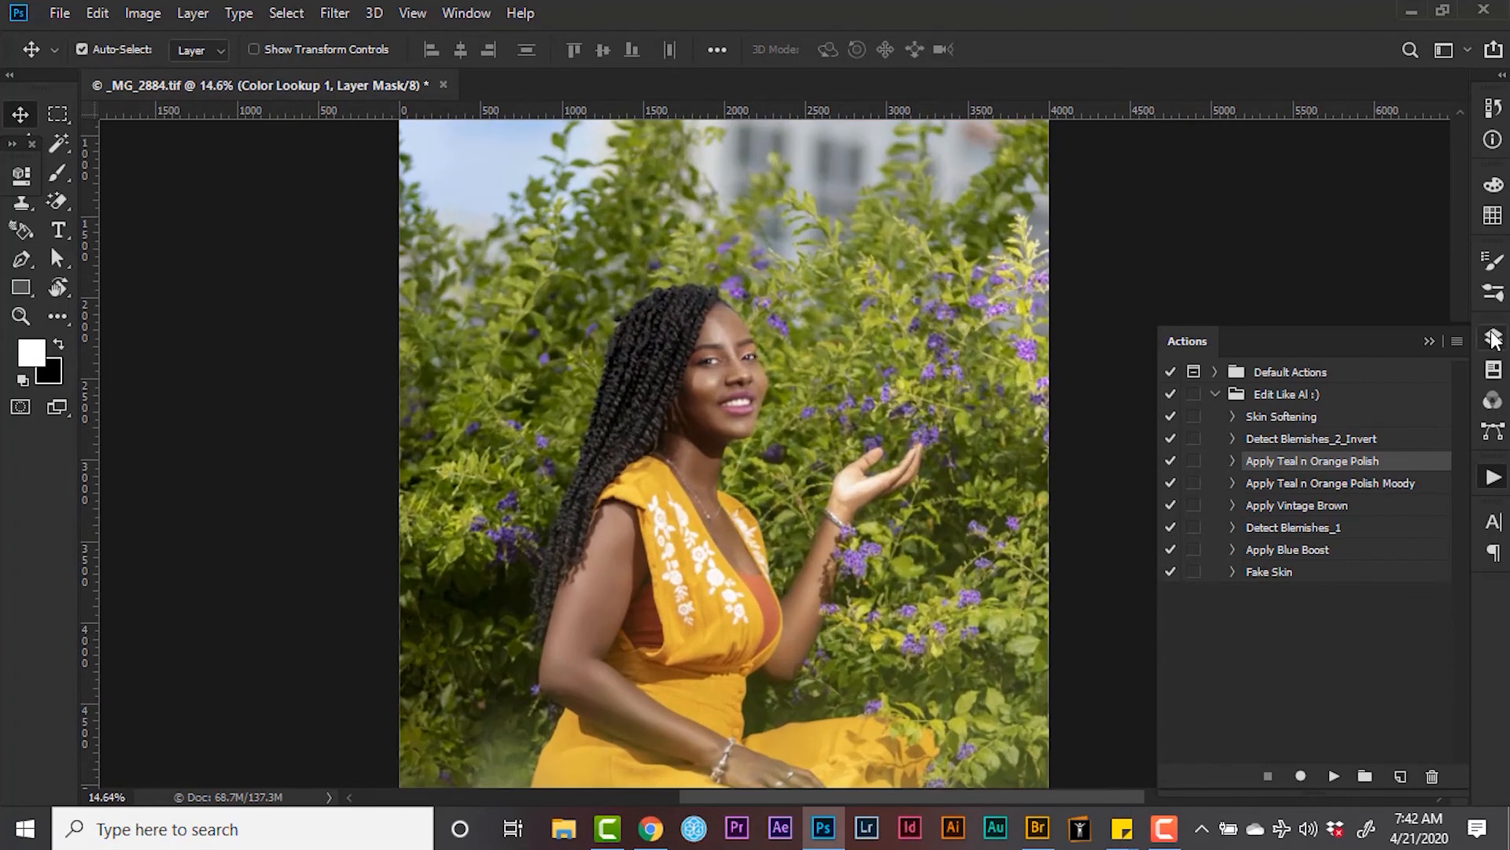
# Compare the Background and Layer 1 copy with the colour-graded result by isolating each layer's visibility, and view the whole photo.
pyautogui.click(1493, 339)
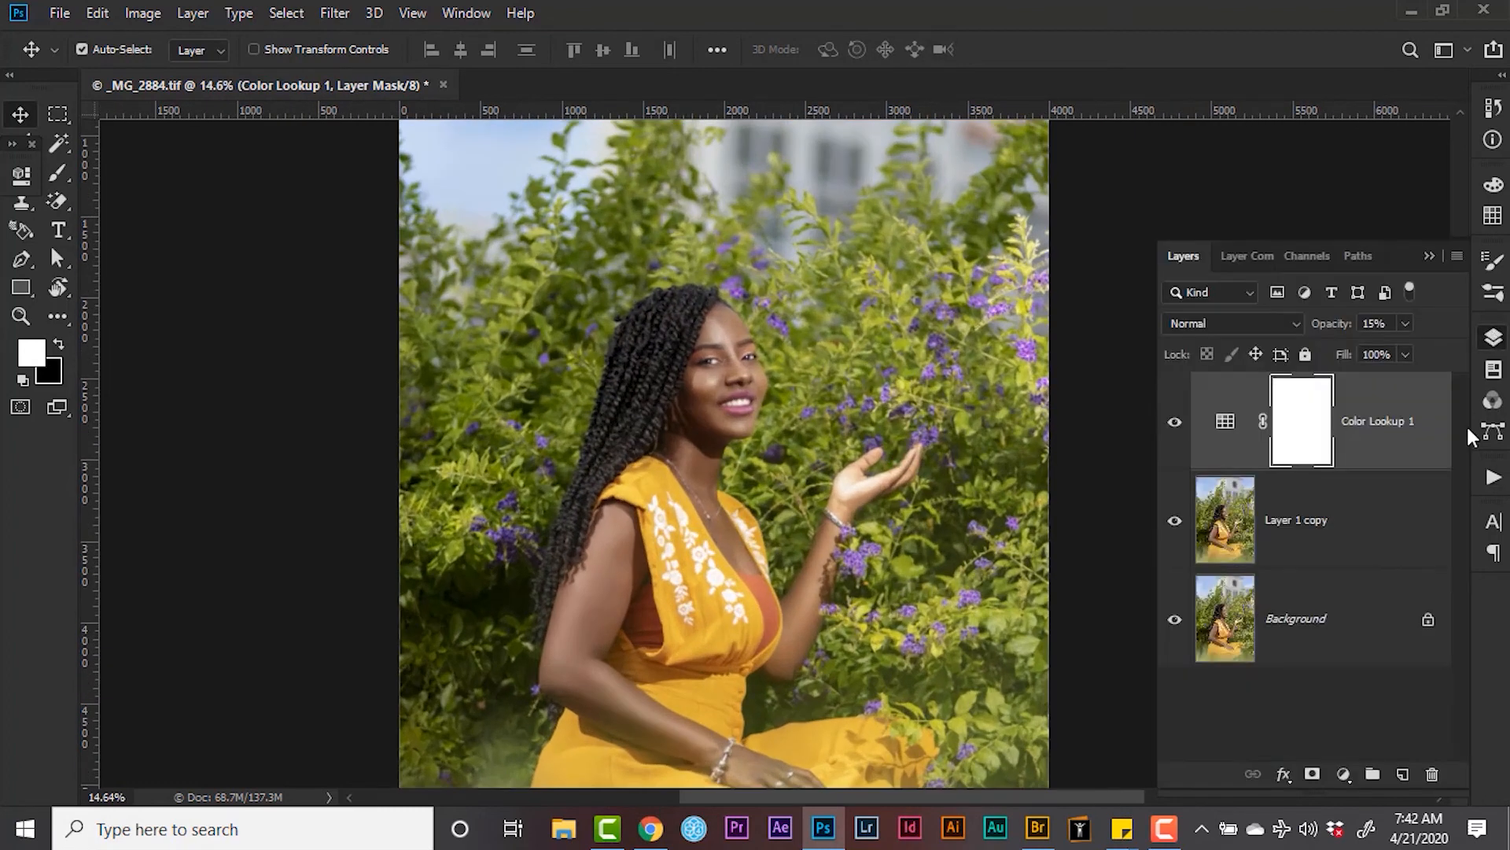
pyautogui.keyDown('alt'); pyautogui.click(1175, 623); pyautogui.keyUp('alt')
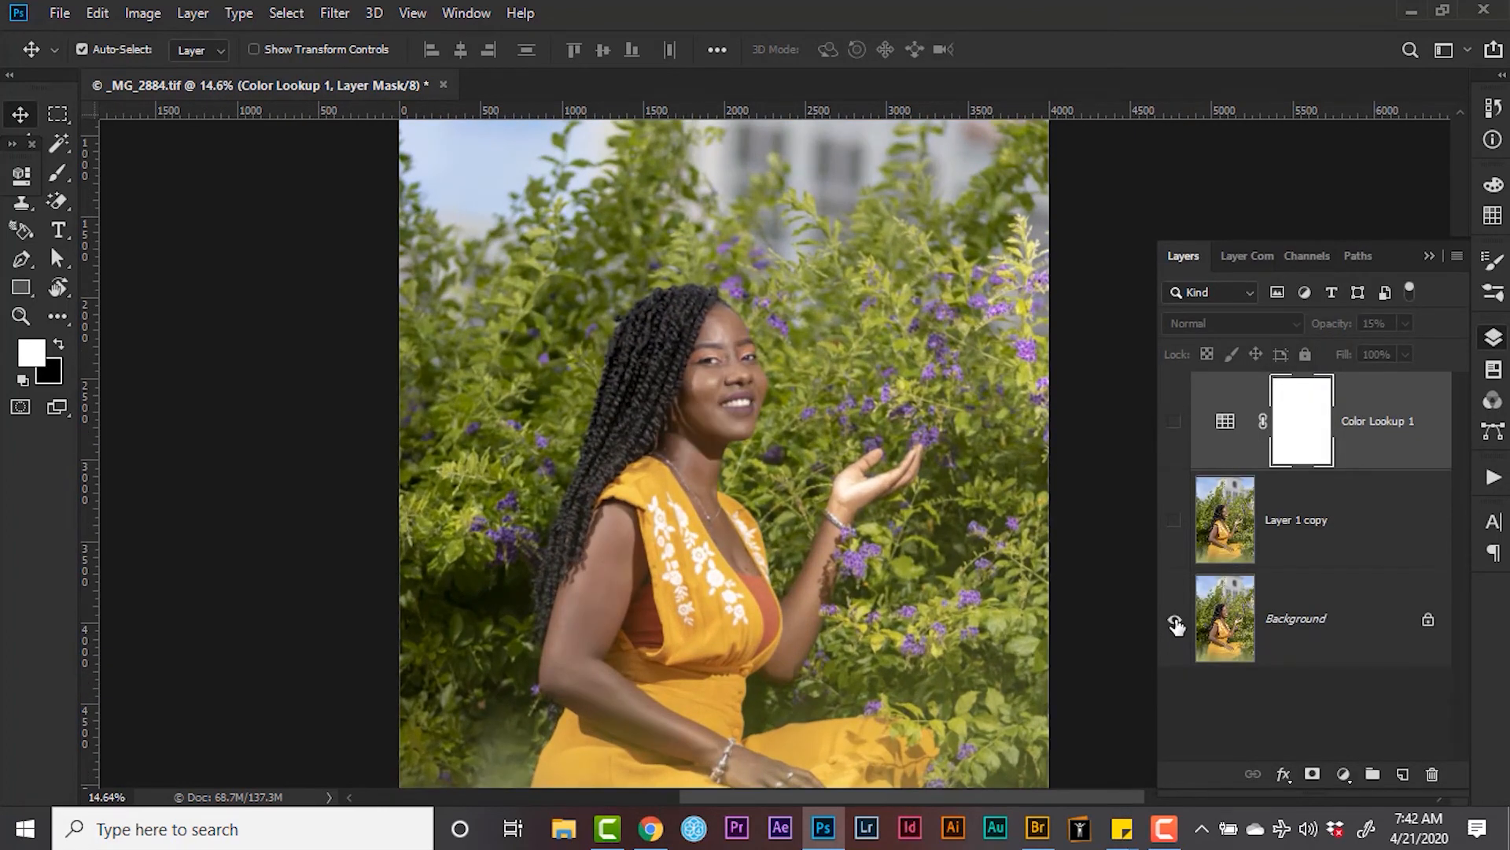
pyautogui.keyDown('alt'); pyautogui.click(1175, 622); pyautogui.keyUp('alt')
pyautogui.keyDown('alt'); pyautogui.click(1176, 523); pyautogui.keyUp('alt')
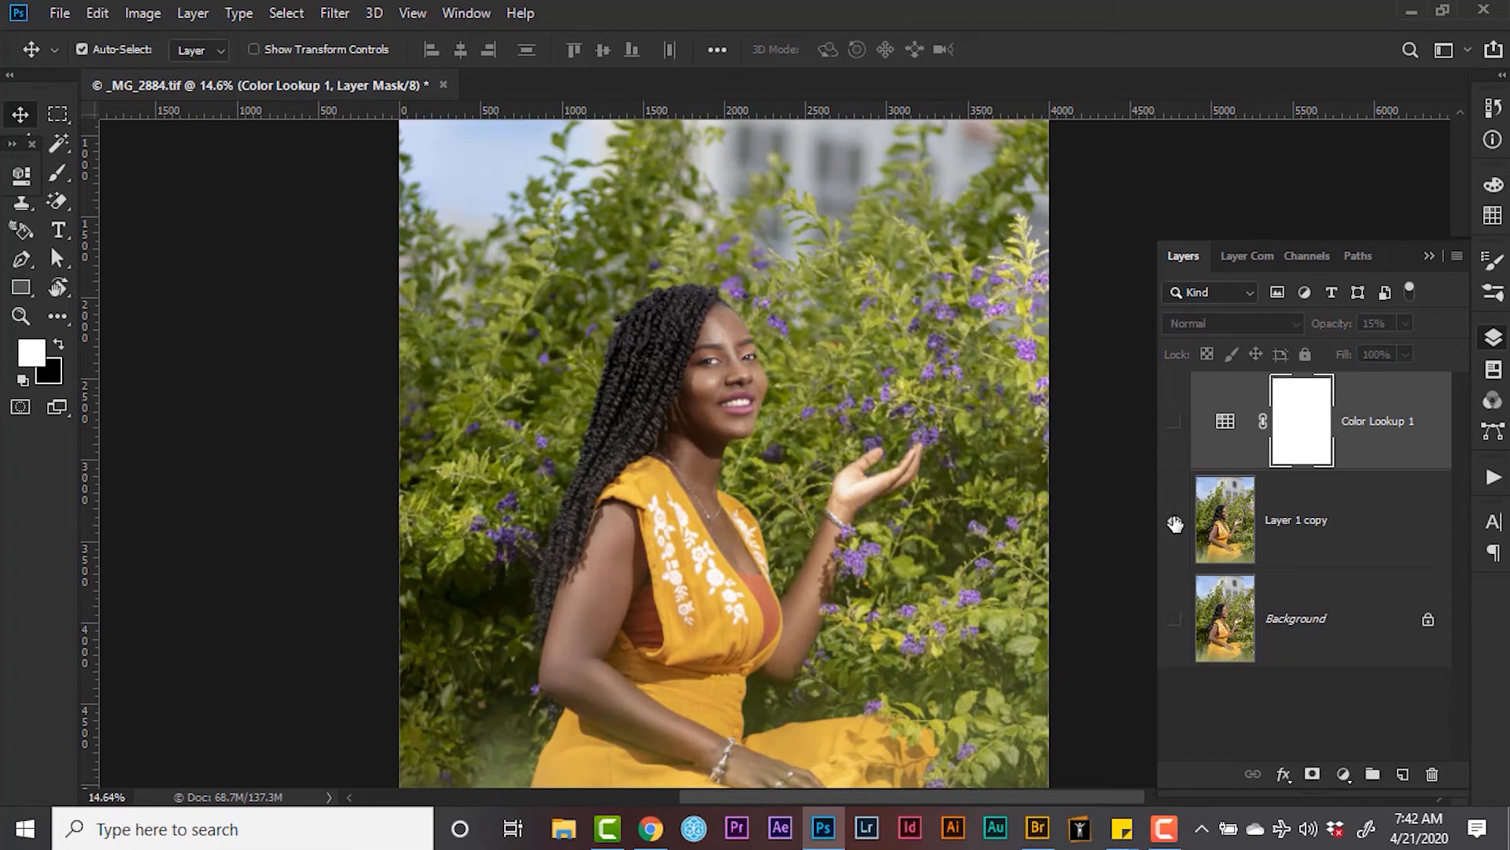
pyautogui.keyDown('alt'); pyautogui.click(1175, 522); pyautogui.keyUp('alt')
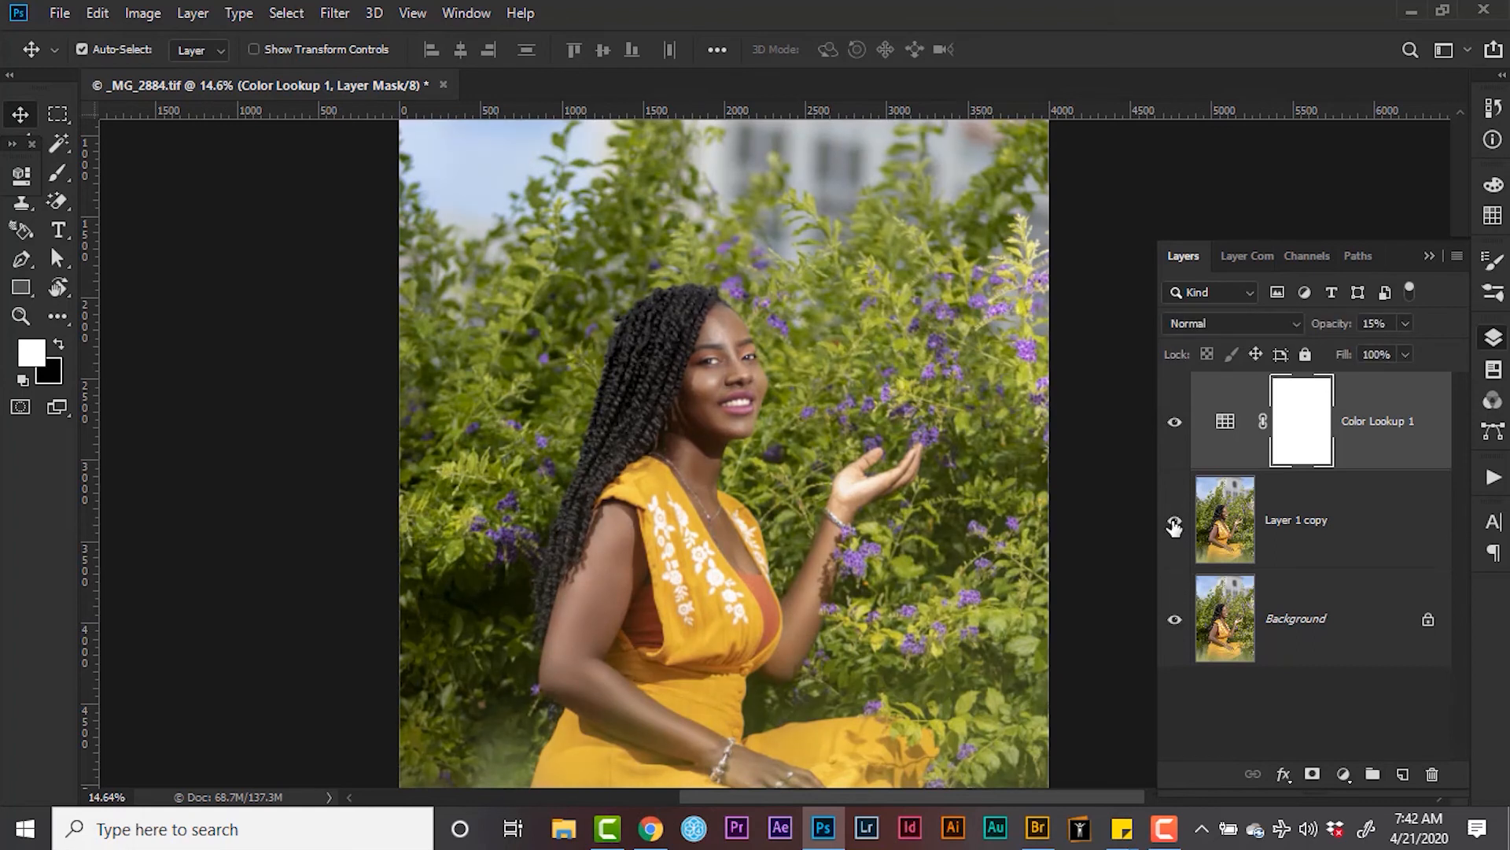
pyautogui.hotkey('ctrl', '0')
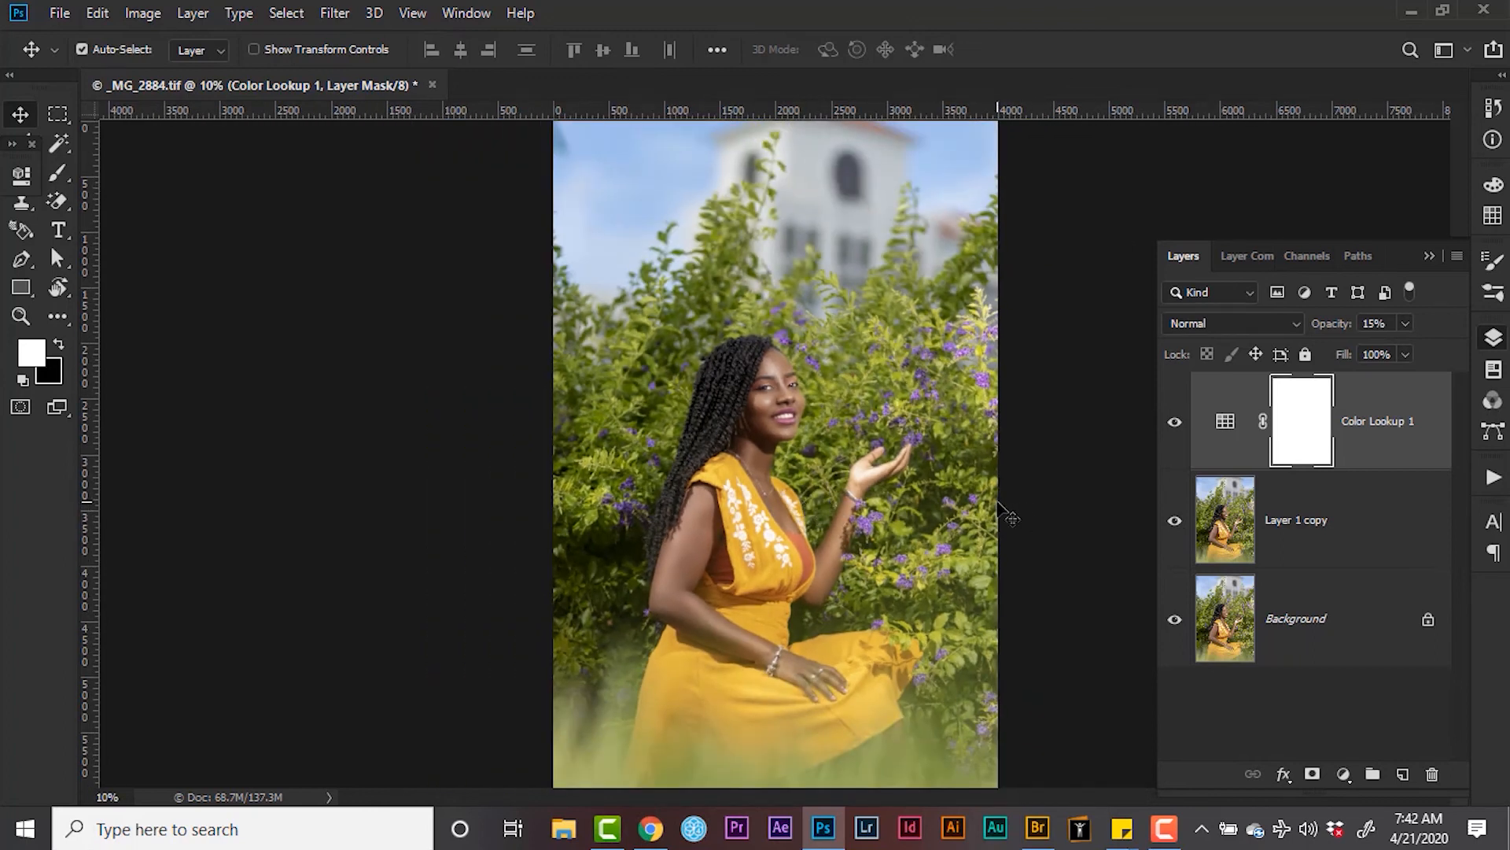
pyautogui.scroll(-1, 868, 404)
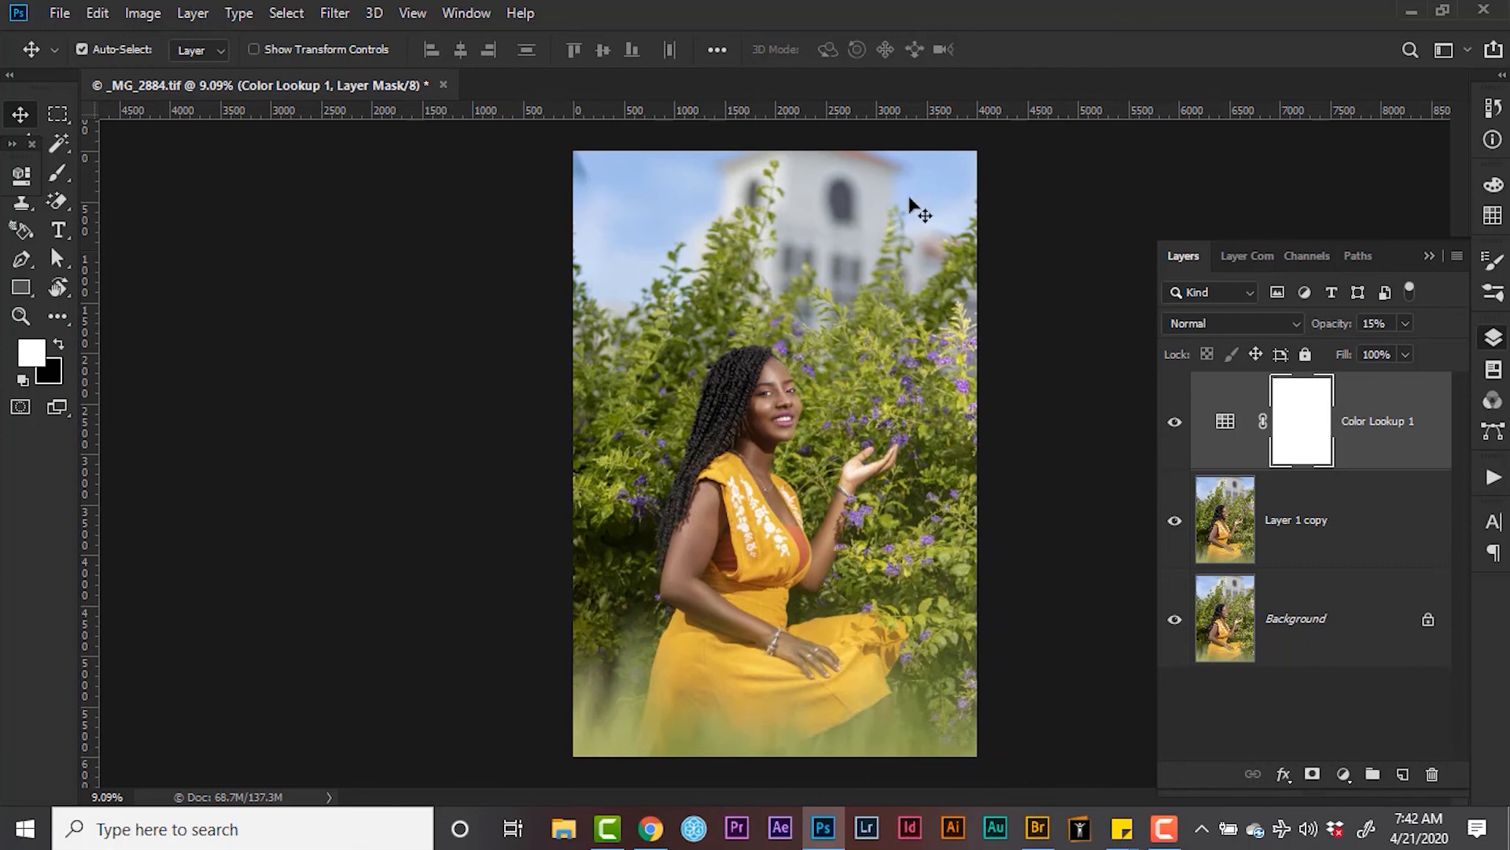
# Run the Apply Blue Boost action on the photo and check the result up close and in full.
pyautogui.click(1493, 478)
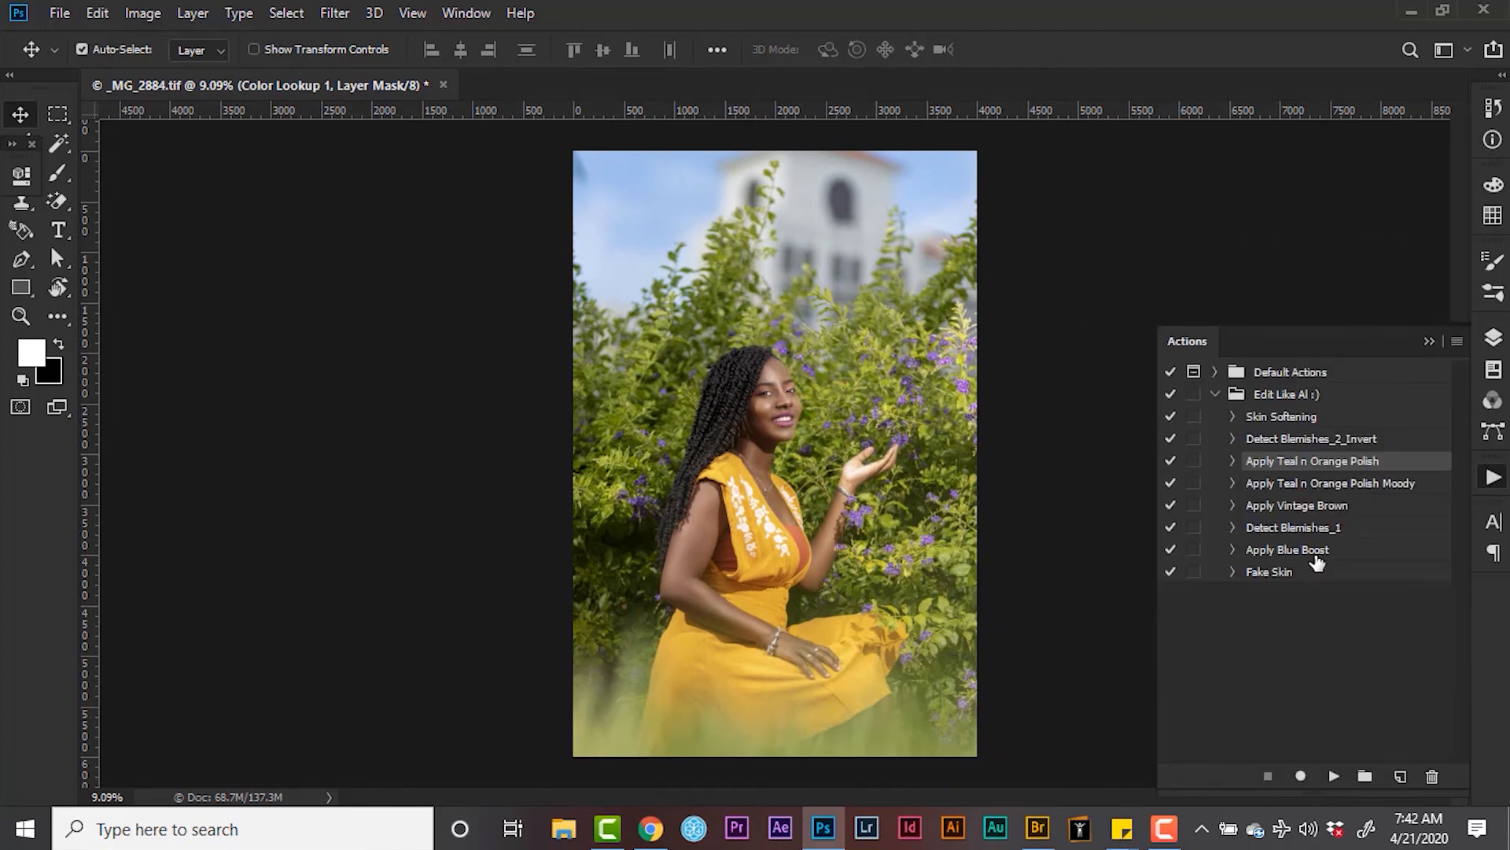
pyautogui.click(1310, 552)
pyautogui.click(1335, 777)
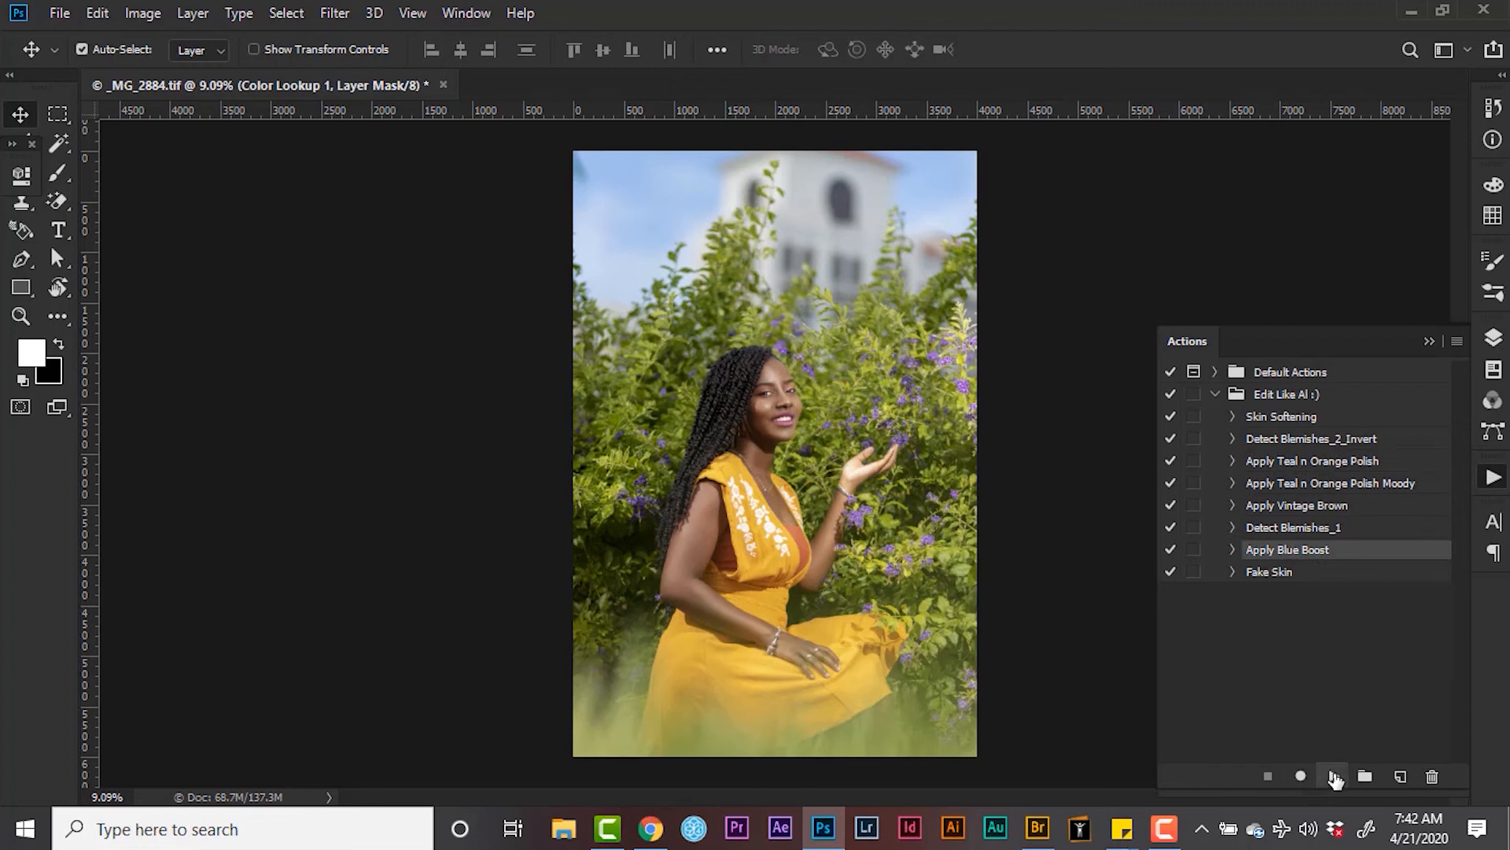
pyautogui.scroll(3, 840, 450)
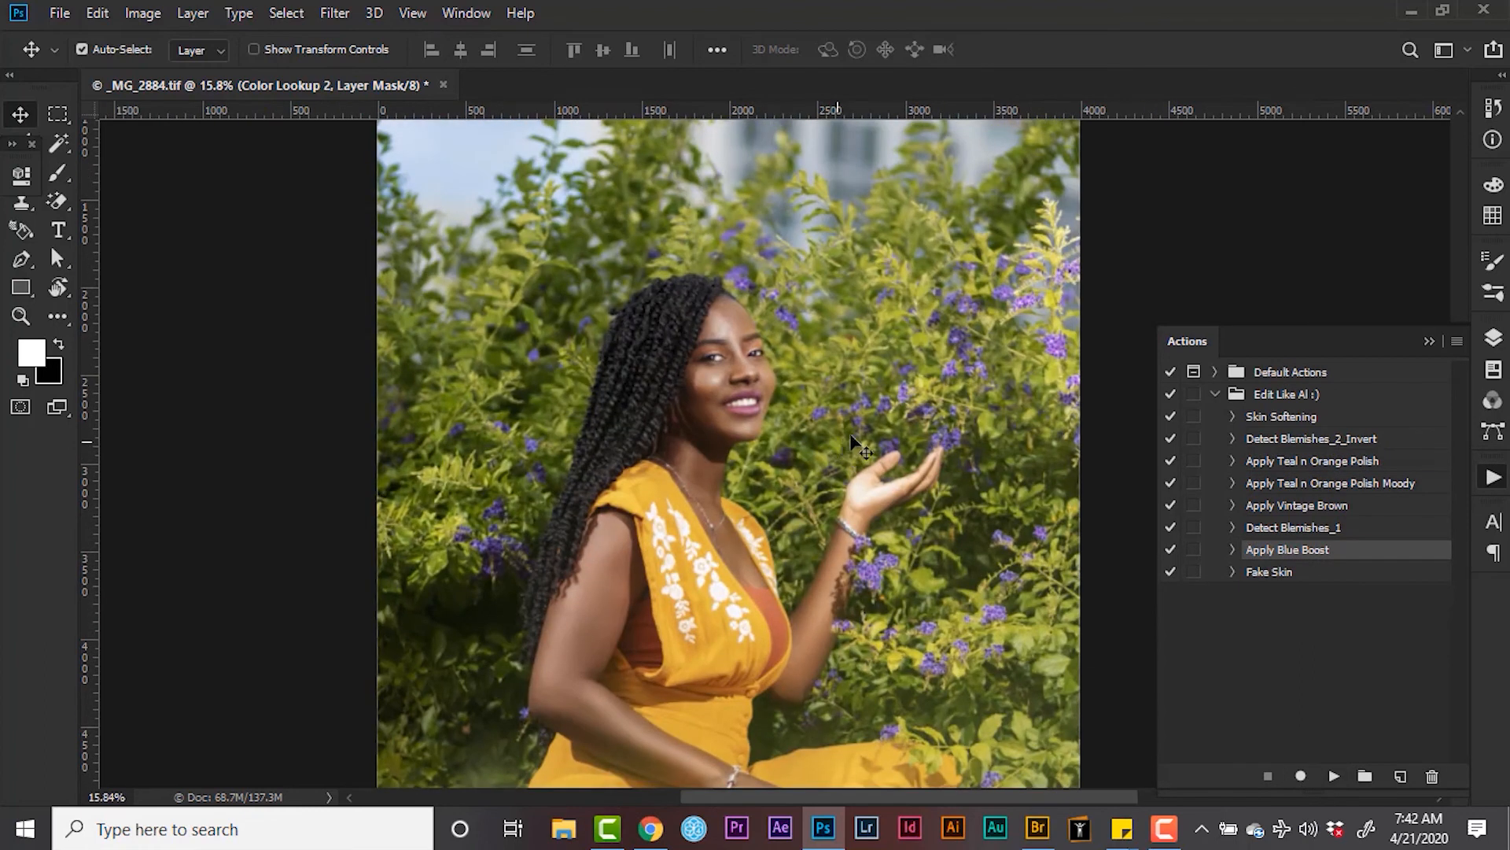
pyautogui.moveTo(875, 299)
pyautogui.mouseDown()
pyautogui.moveTo(873, 435)
pyautogui.moveTo(864, 301)
pyautogui.mouseUp()
pyautogui.scroll(-4, 871, 346)
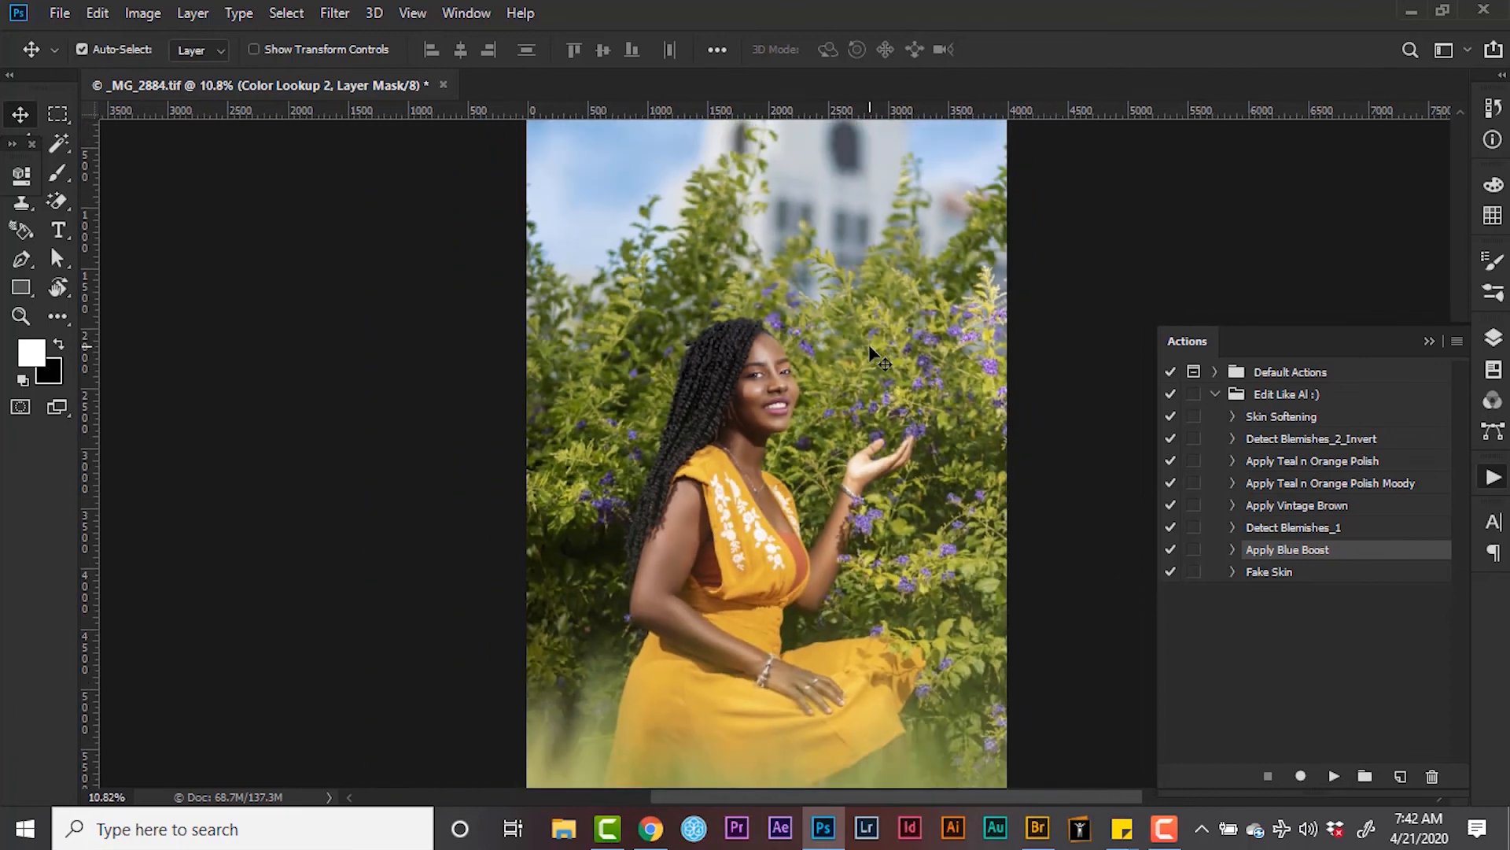
pyautogui.scroll(-2, 974, 407)
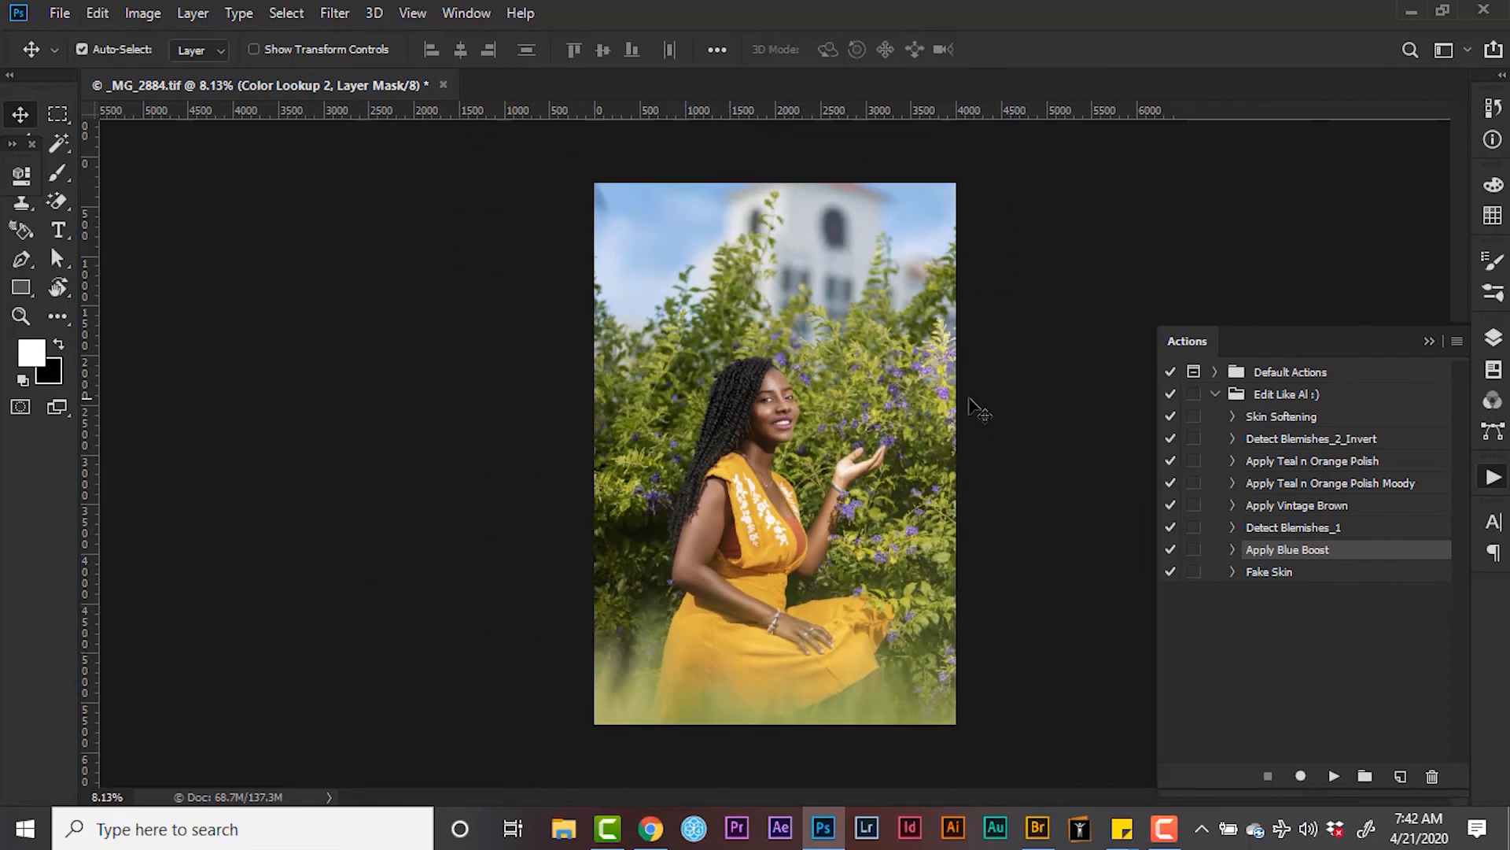
pyautogui.click(1490, 340)
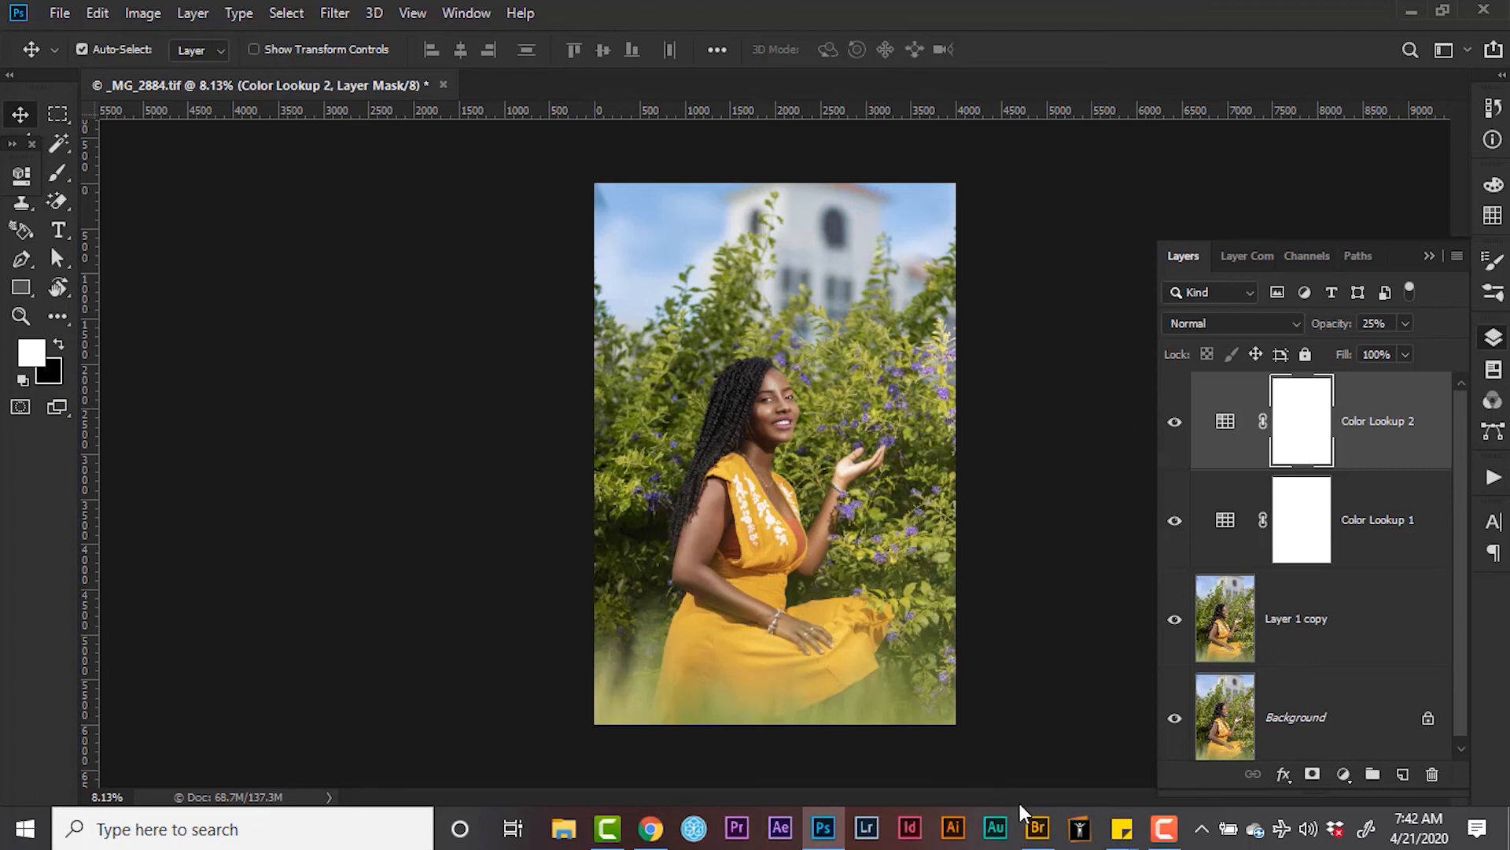
# Switch to Bridge, open LENS FLARE.jpg from the Edits BTS folder in Photoshop, and bring the flare into _MG_2884.tif as a new layer.
pyautogui.click(1037, 830)
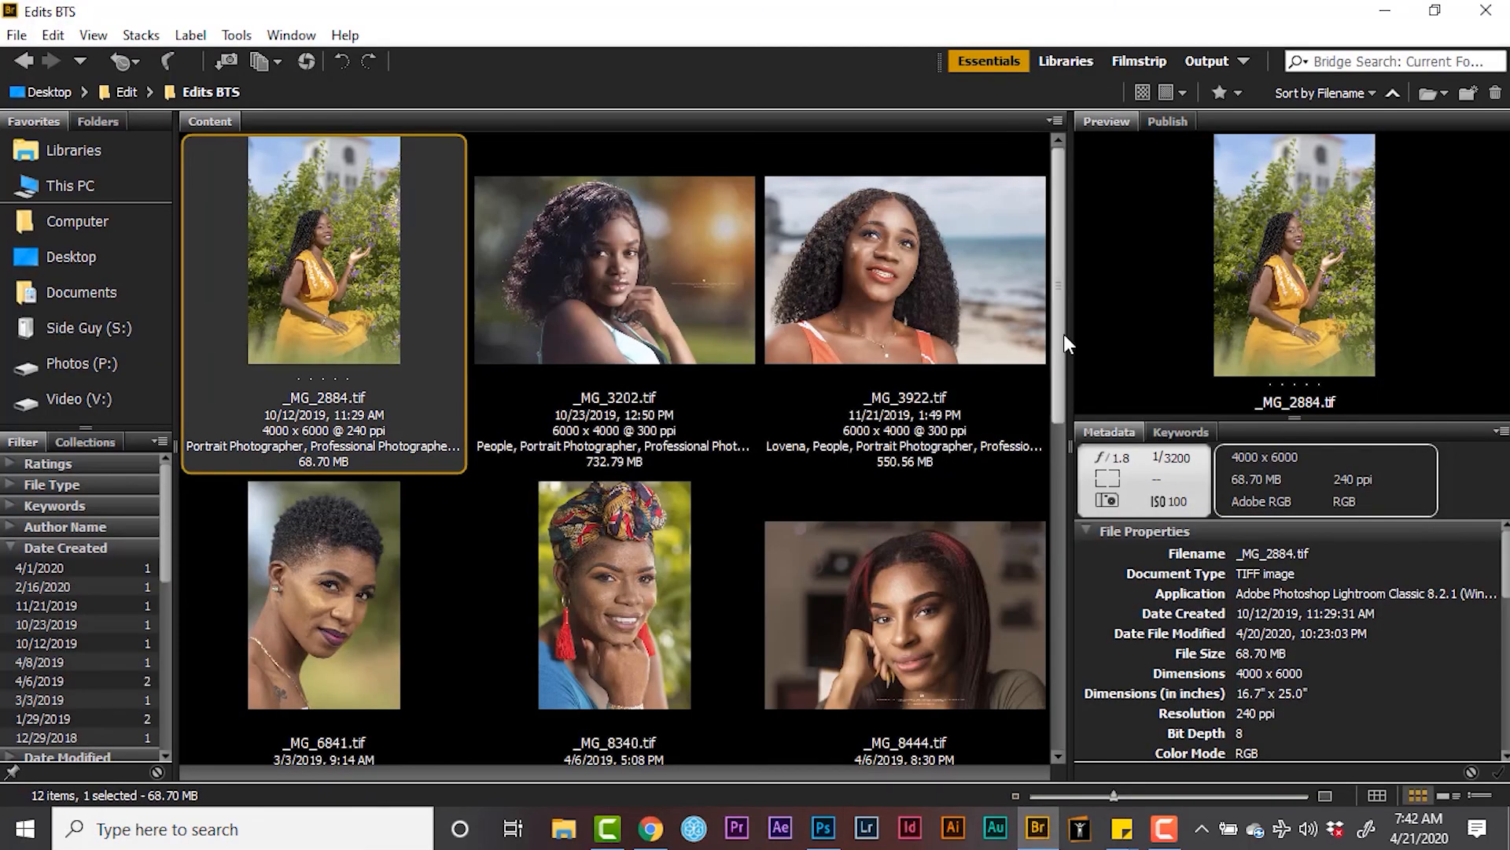
pyautogui.scroll(-1, 1063, 333)
pyautogui.moveTo(1057, 451); pyautogui.dragTo(1050, 632)
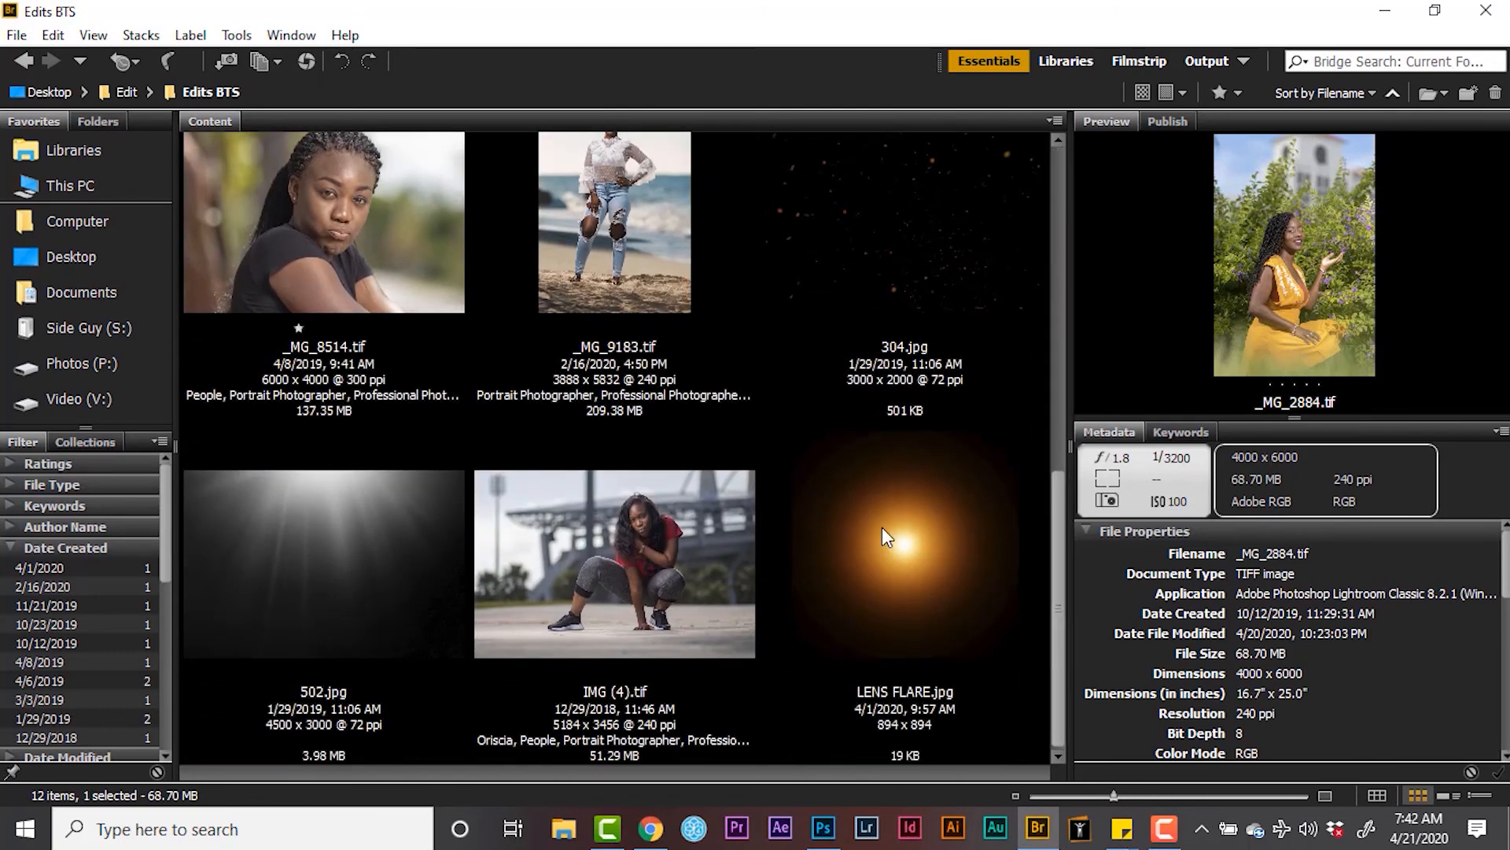
pyautogui.click(897, 541)
pyautogui.doubleClick(897, 542)
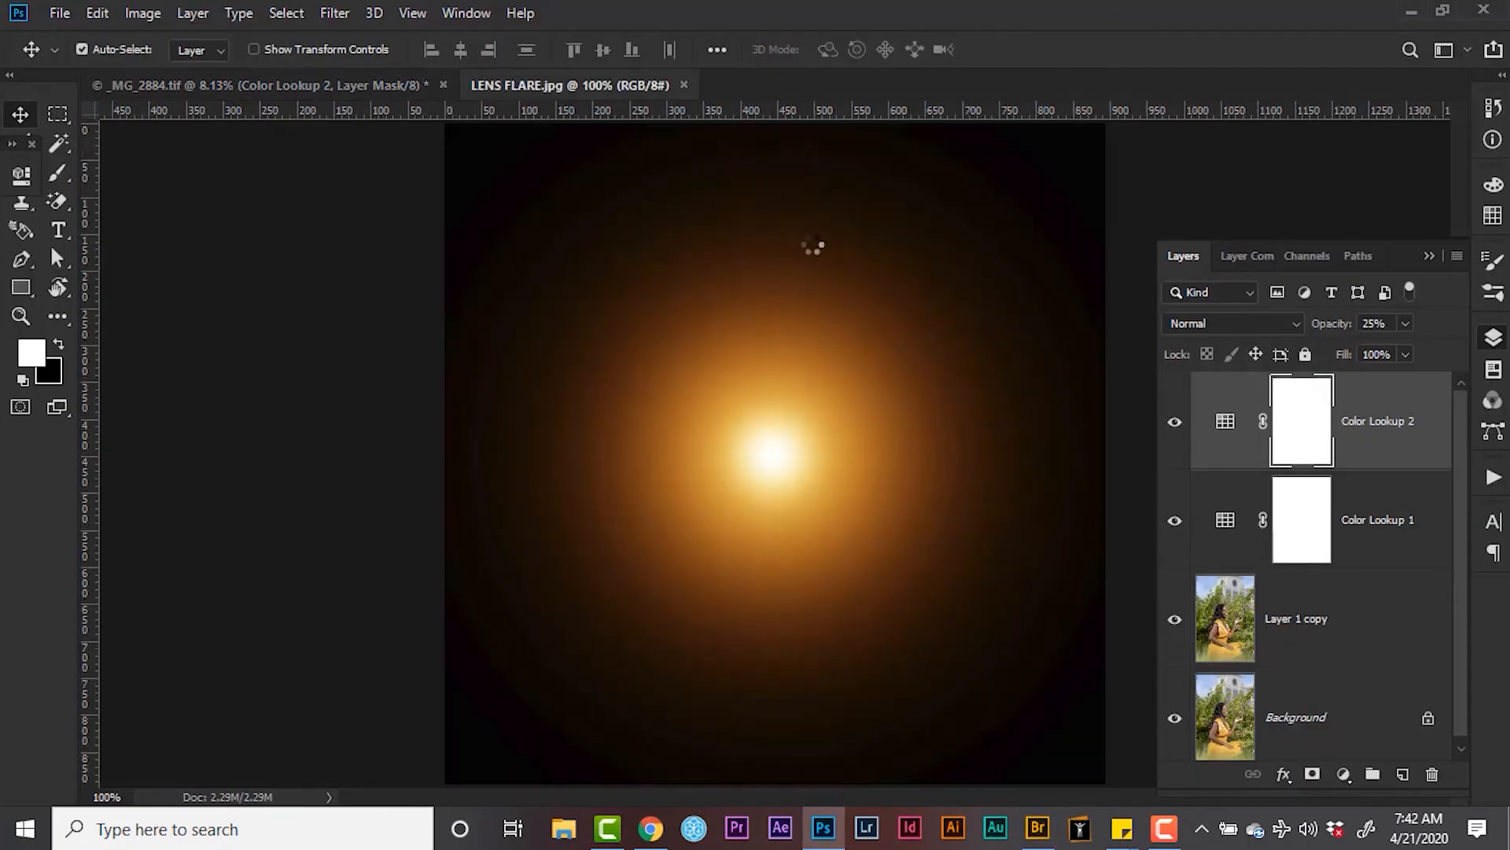
pyautogui.moveTo(901, 411); pyautogui.dragTo(907, 355)
pyautogui.press('ctrl')
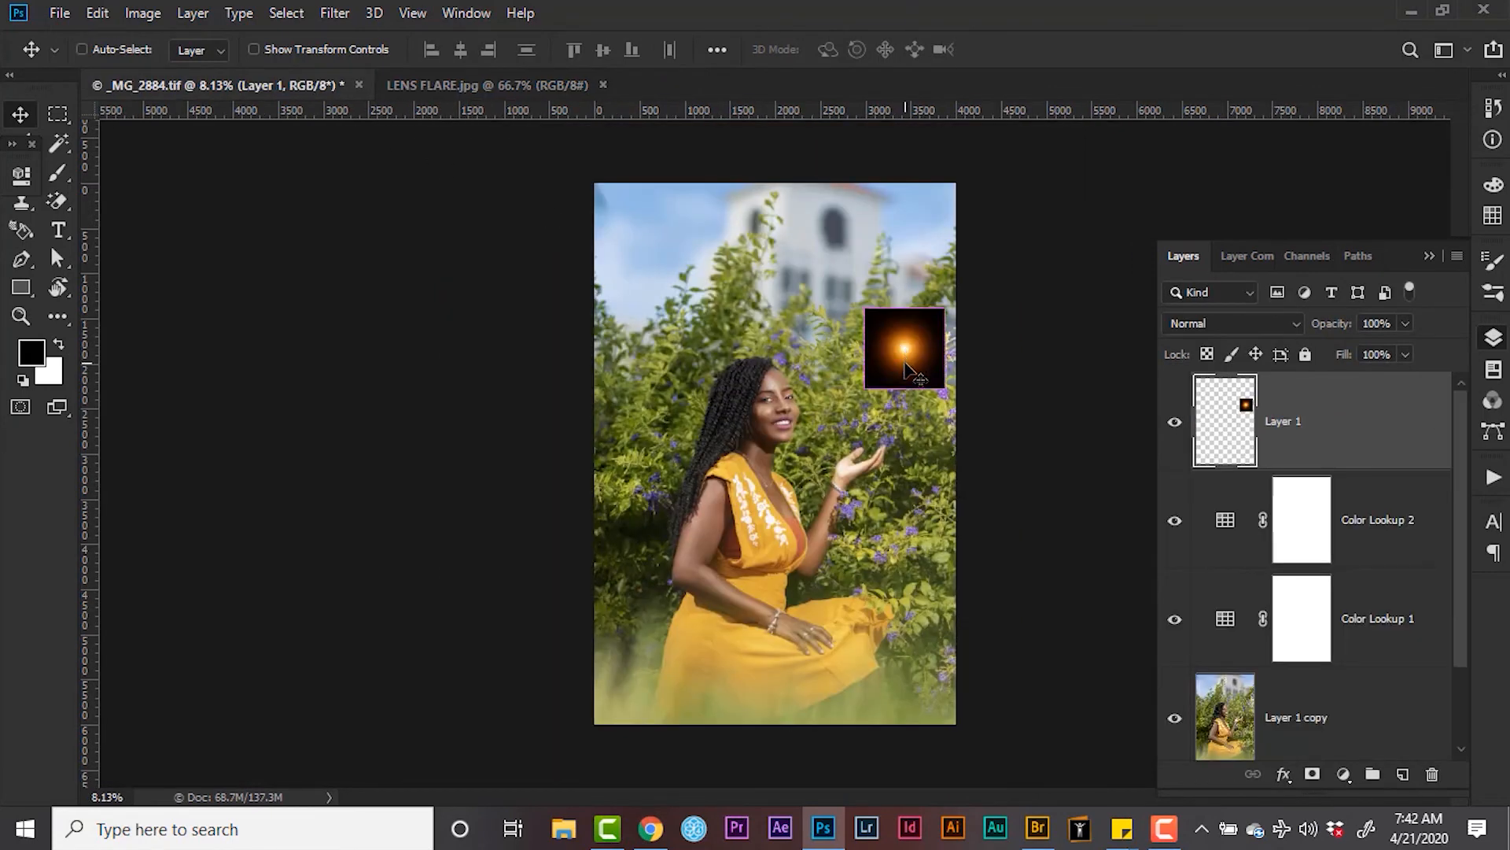
# Free-transform the flare layer to about 625% and move its bright centre to the photo's upper right edge.
pyautogui.hotkey('ctrl', 't')
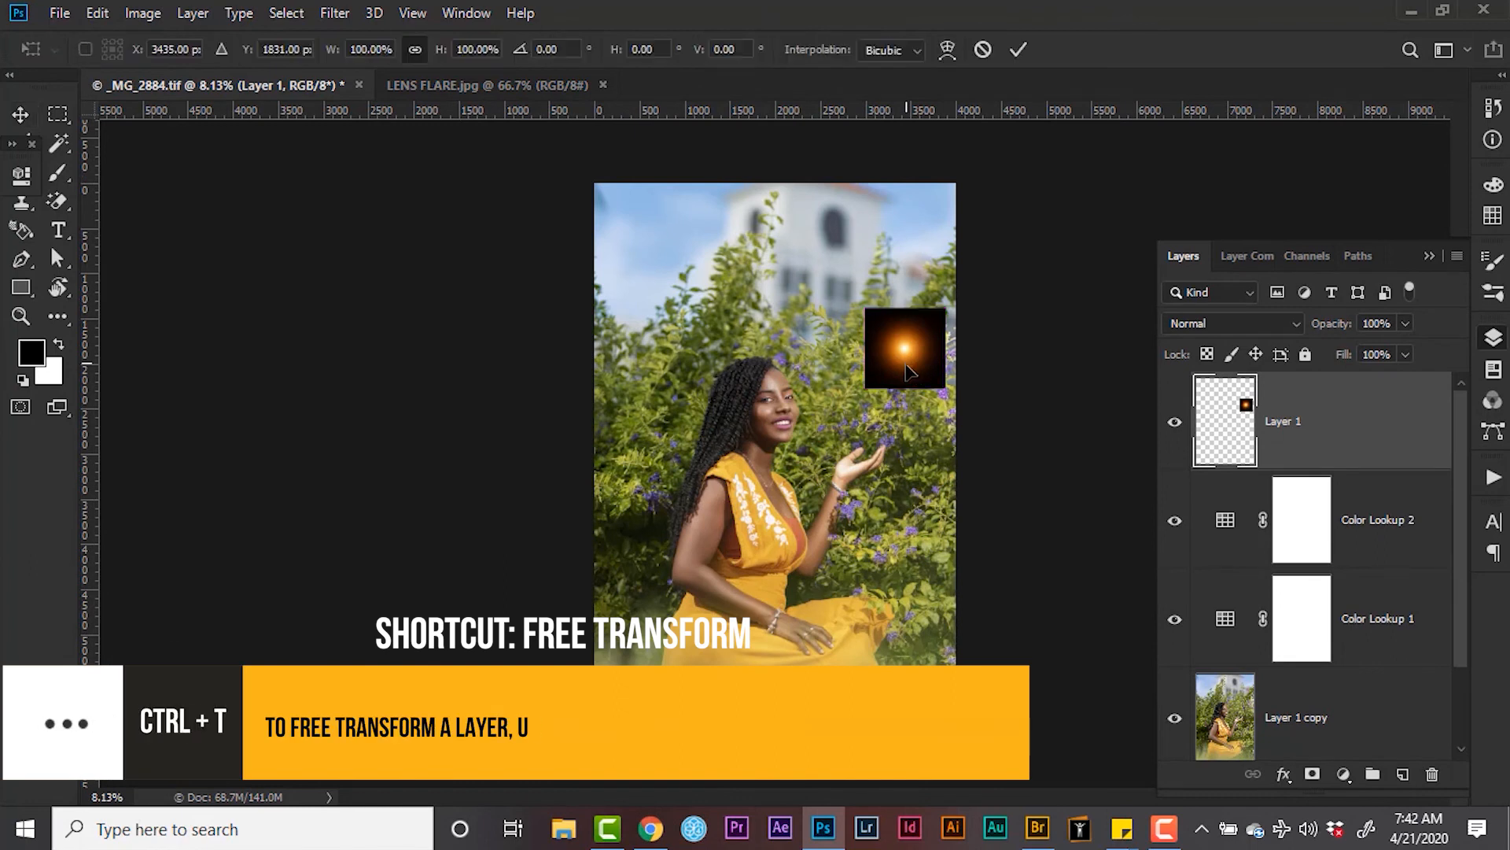
pyautogui.moveTo(866, 388); pyautogui.dragTo(441, 811)
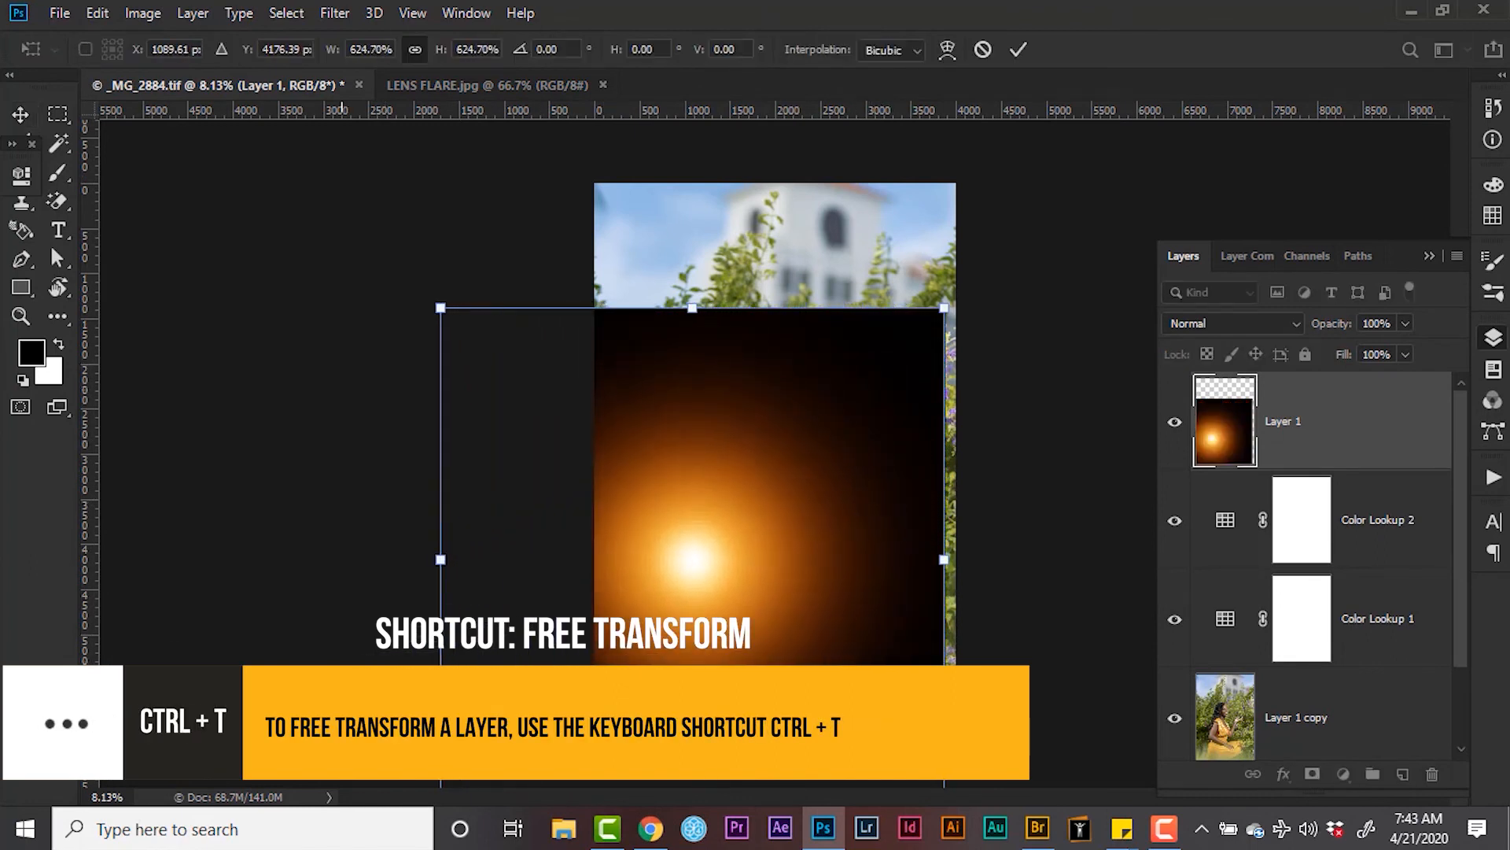
pyautogui.moveTo(653, 684); pyautogui.dragTo(896, 446)
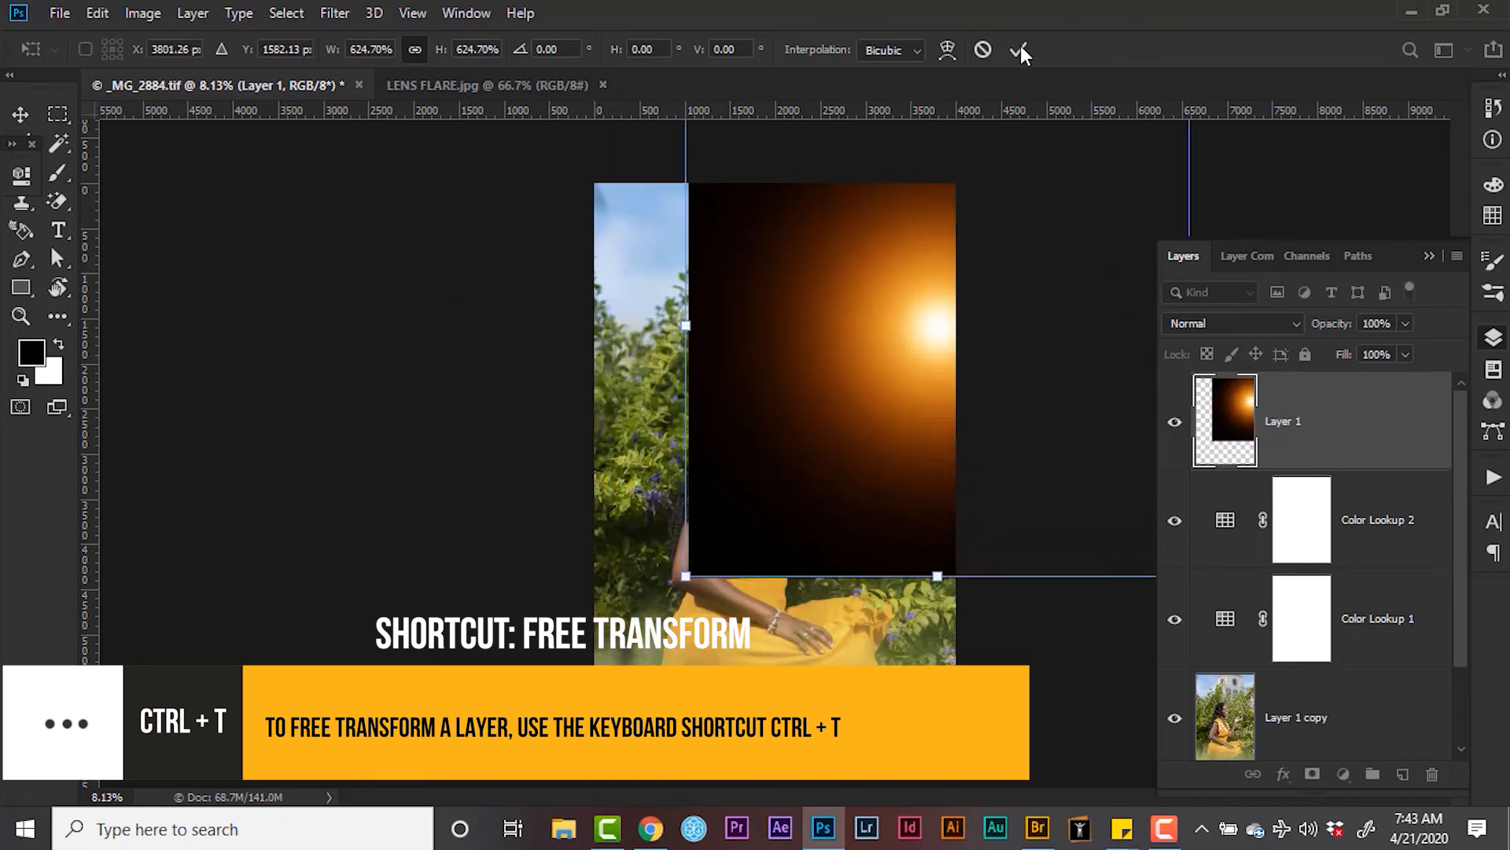
pyautogui.click(1020, 49)
# Set the flare layer's blend mode to Screen and move the glow up to the photo's upper right corner.
pyautogui.click(1300, 321)
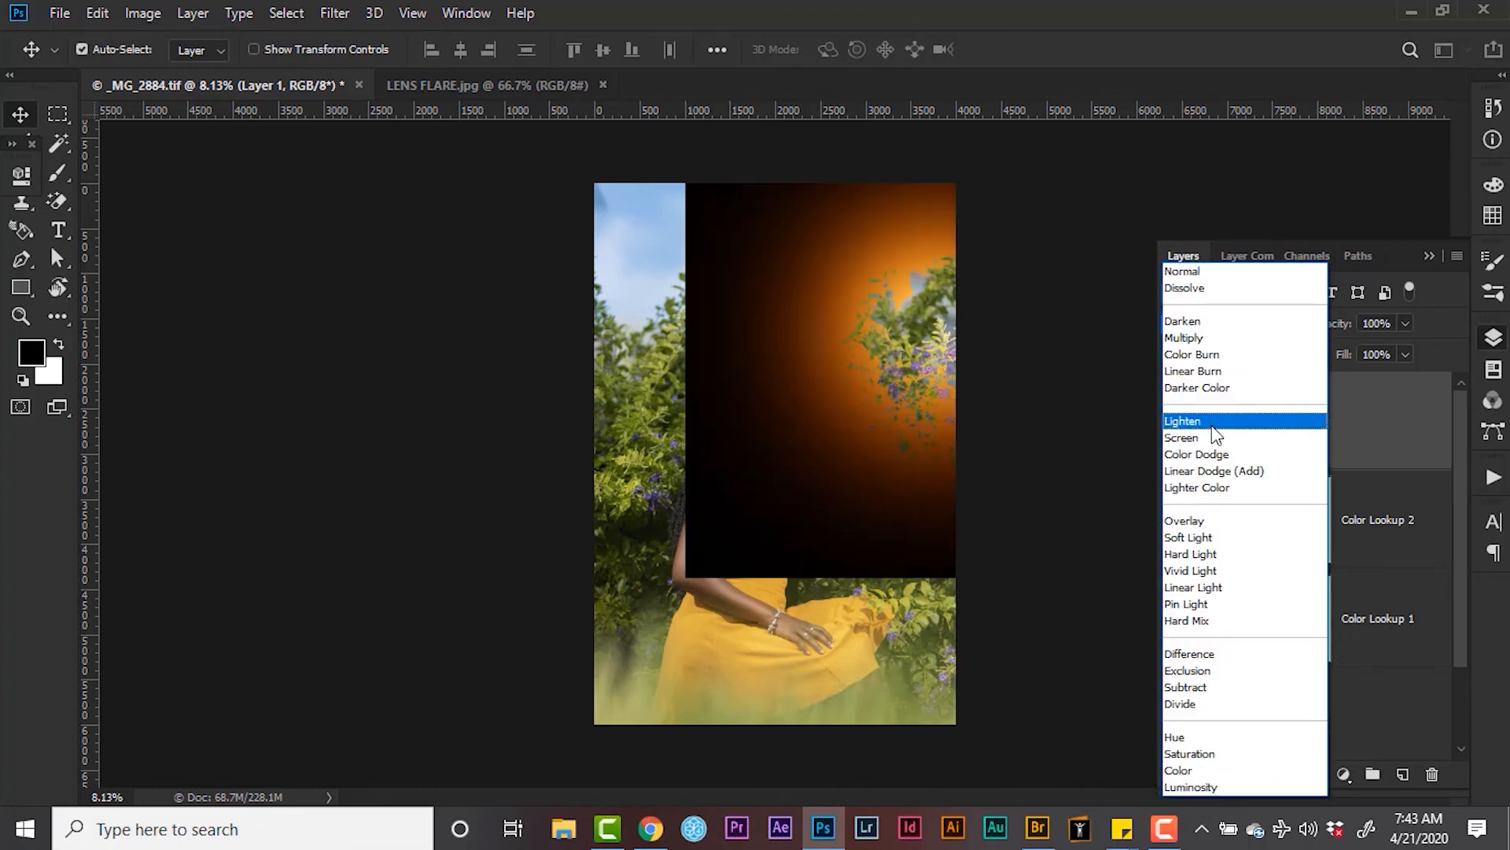
pyautogui.click(1213, 447)
pyautogui.moveTo(948, 355); pyautogui.dragTo(908, 272)
# Lower the flare layer's opacity to 85% and place it beneath both Color Lookup layers, directly above Layer 1 copy.
pyautogui.click(1405, 323)
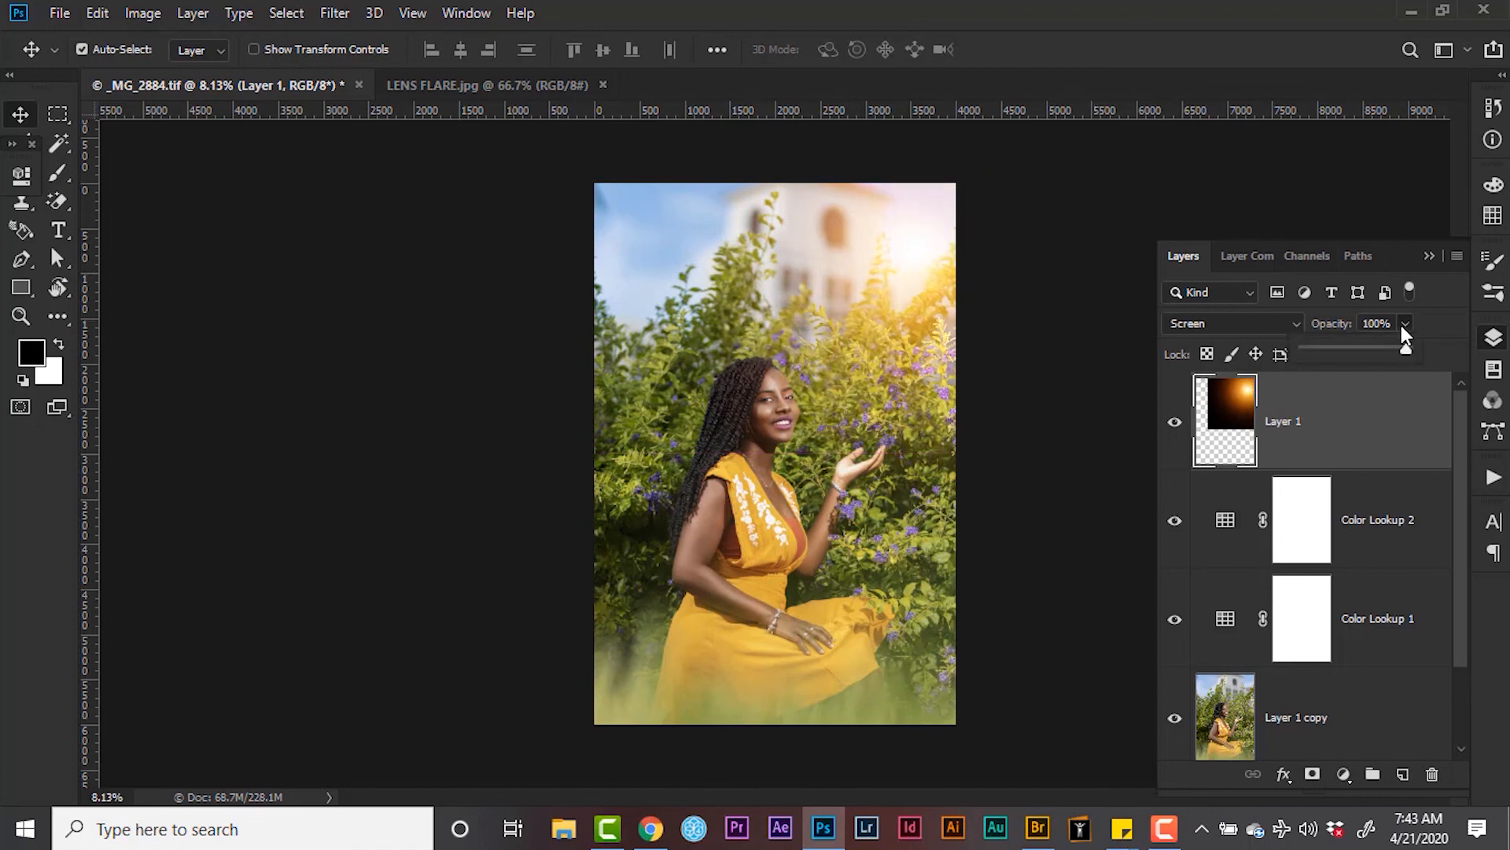
pyautogui.moveTo(1392, 351); pyautogui.dragTo(1391, 351)
pyautogui.click(1360, 416)
pyautogui.moveTo(1361, 416); pyautogui.dragTo(1353, 639)
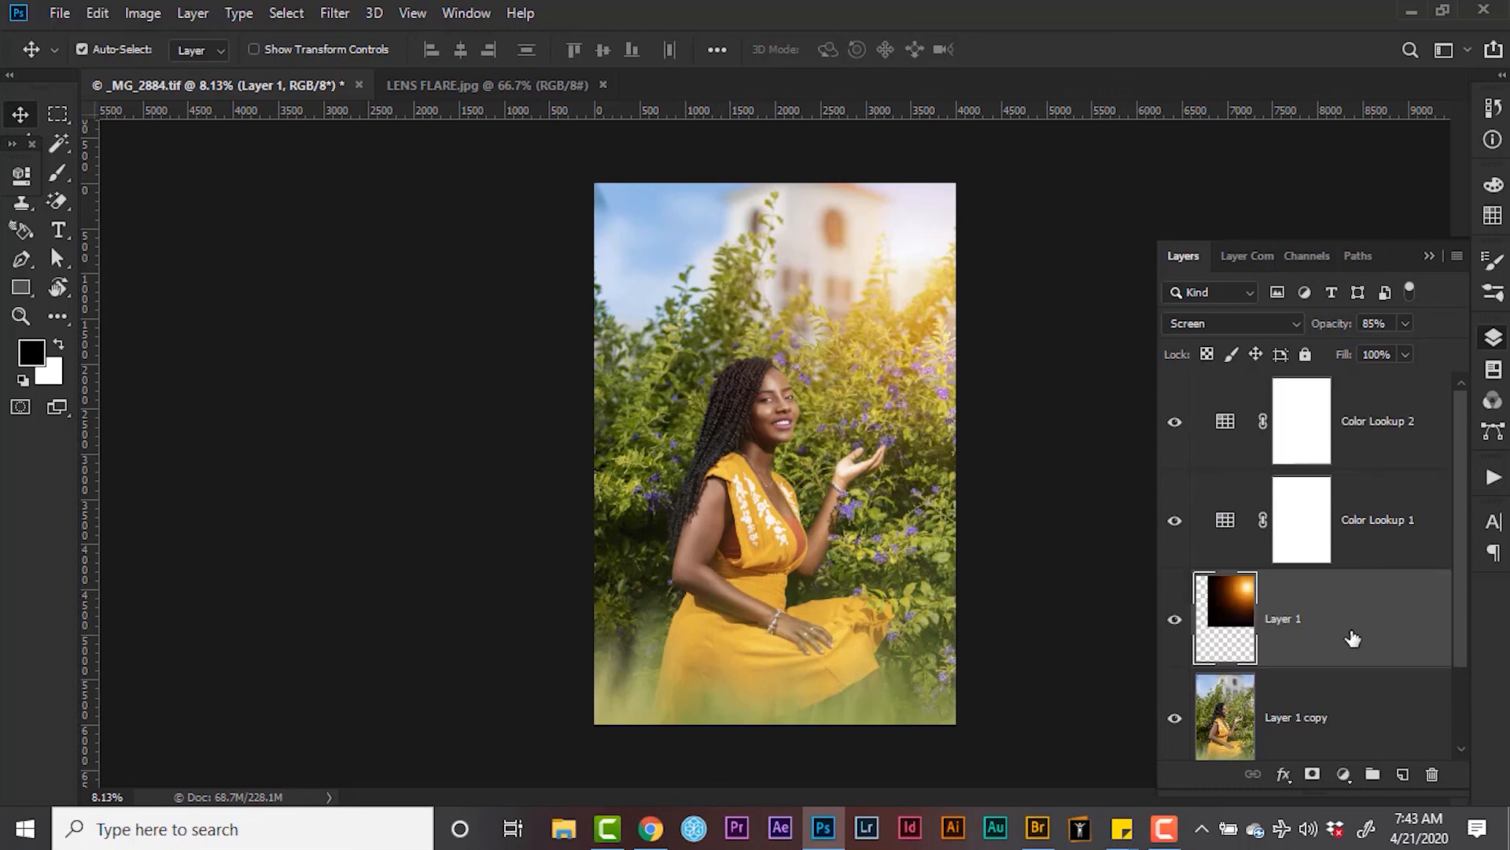
# Compare the original Background with the finished edit by isolating and restoring its visibility, and collapse the layer list to view the photo.
pyautogui.moveTo(1461, 475); pyautogui.dragTo(1456, 619)
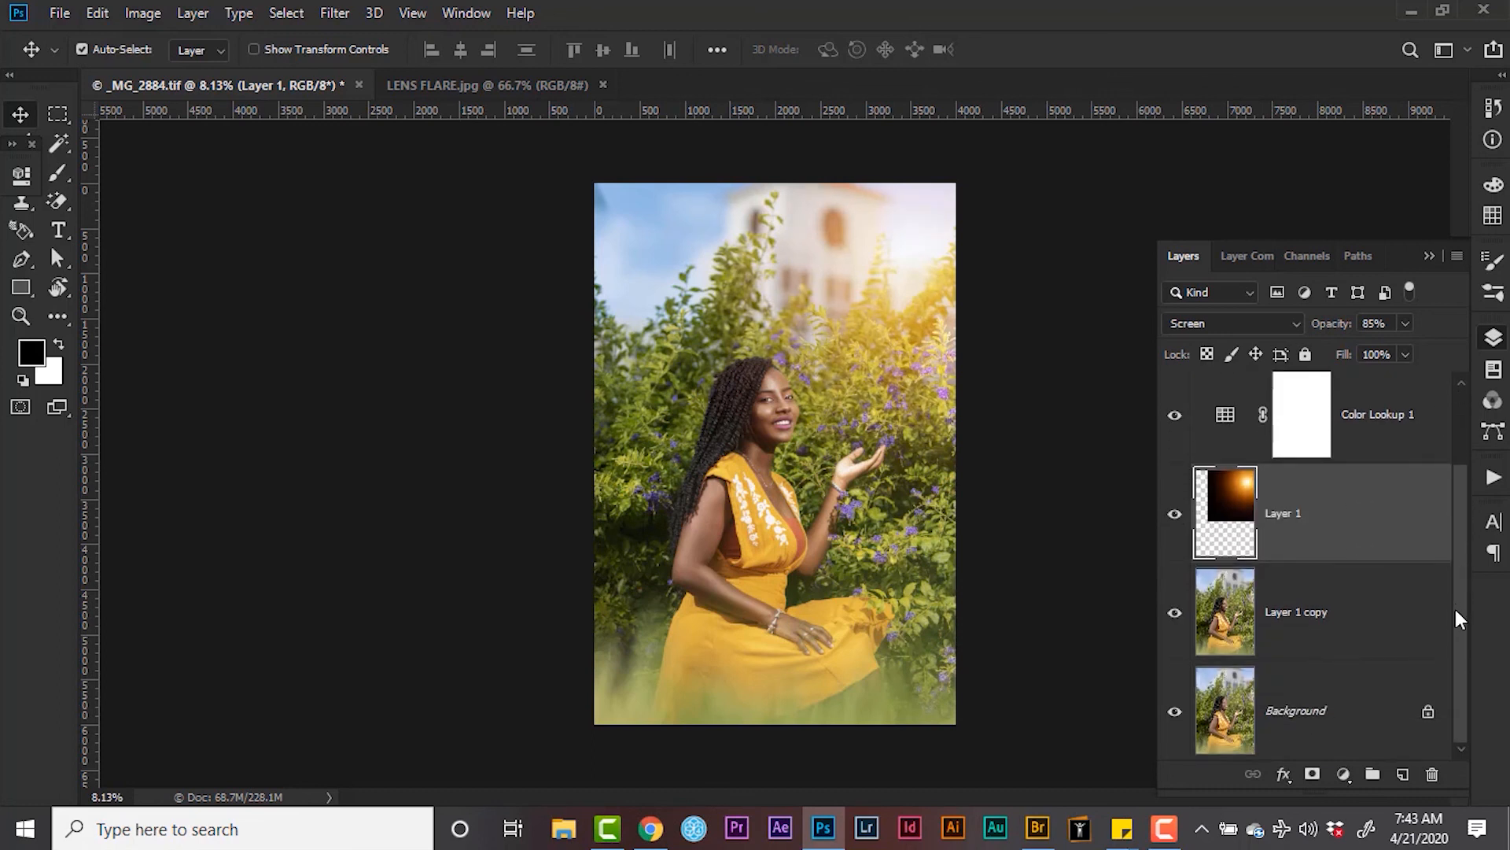
pyautogui.keyDown('alt'); pyautogui.click(1175, 715); pyautogui.keyUp('alt')
pyautogui.keyDown('alt'); pyautogui.click(1175, 714); pyautogui.keyUp('alt')
pyautogui.keyDown('alt'); pyautogui.click(1174, 714); pyautogui.keyUp('alt')
pyautogui.keyDown('alt'); pyautogui.click(1174, 714); pyautogui.keyUp('alt')
pyautogui.click(1429, 256)
pyautogui.scroll(1, 1098, 413)
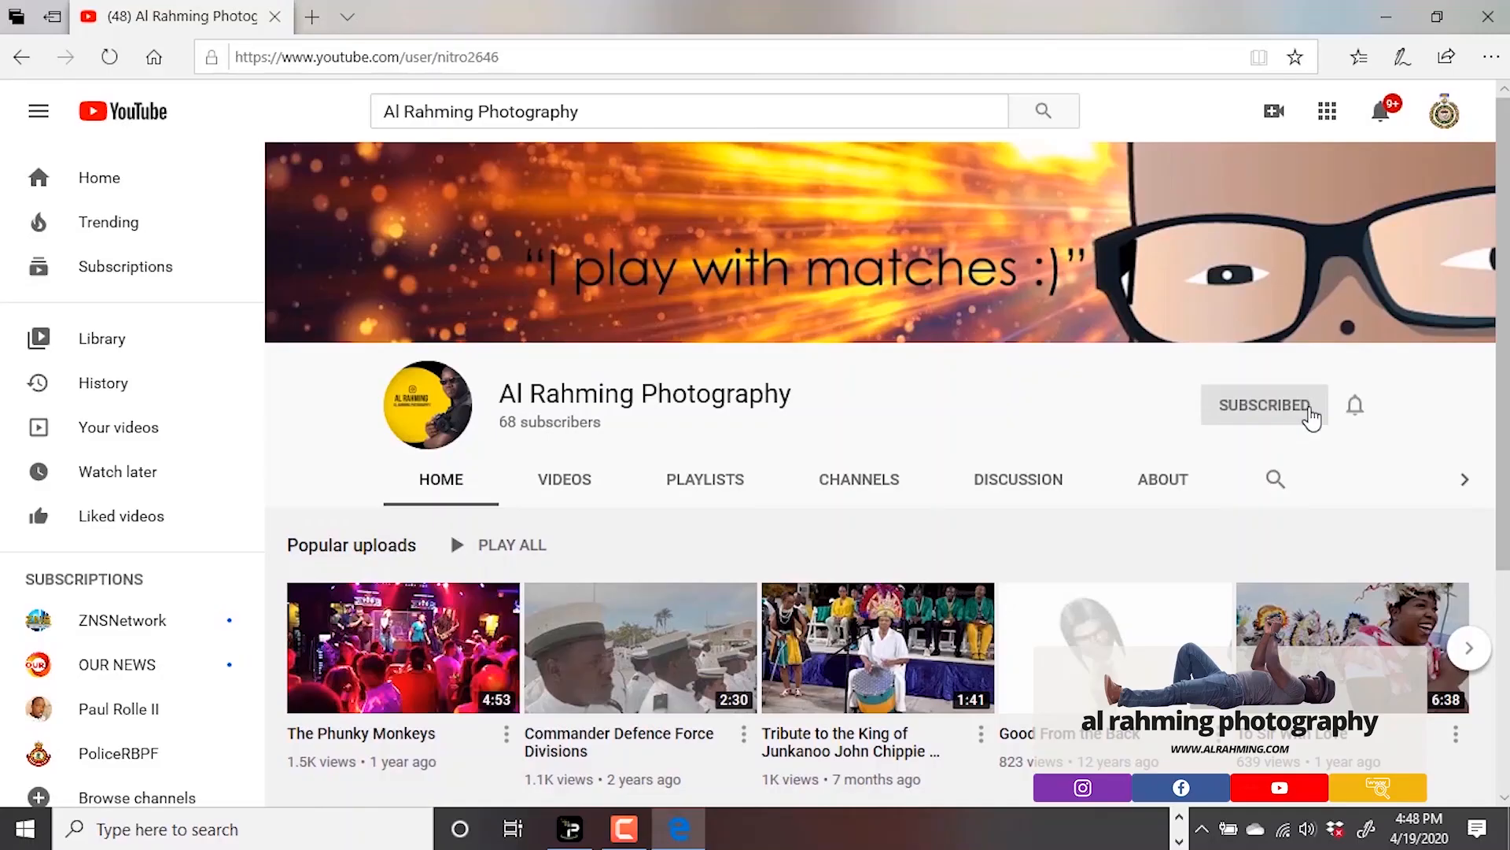
# Look through the photographer's YouTube channel, Instagram profile and photography web page in the browser.
pyautogui.click(1355, 406)
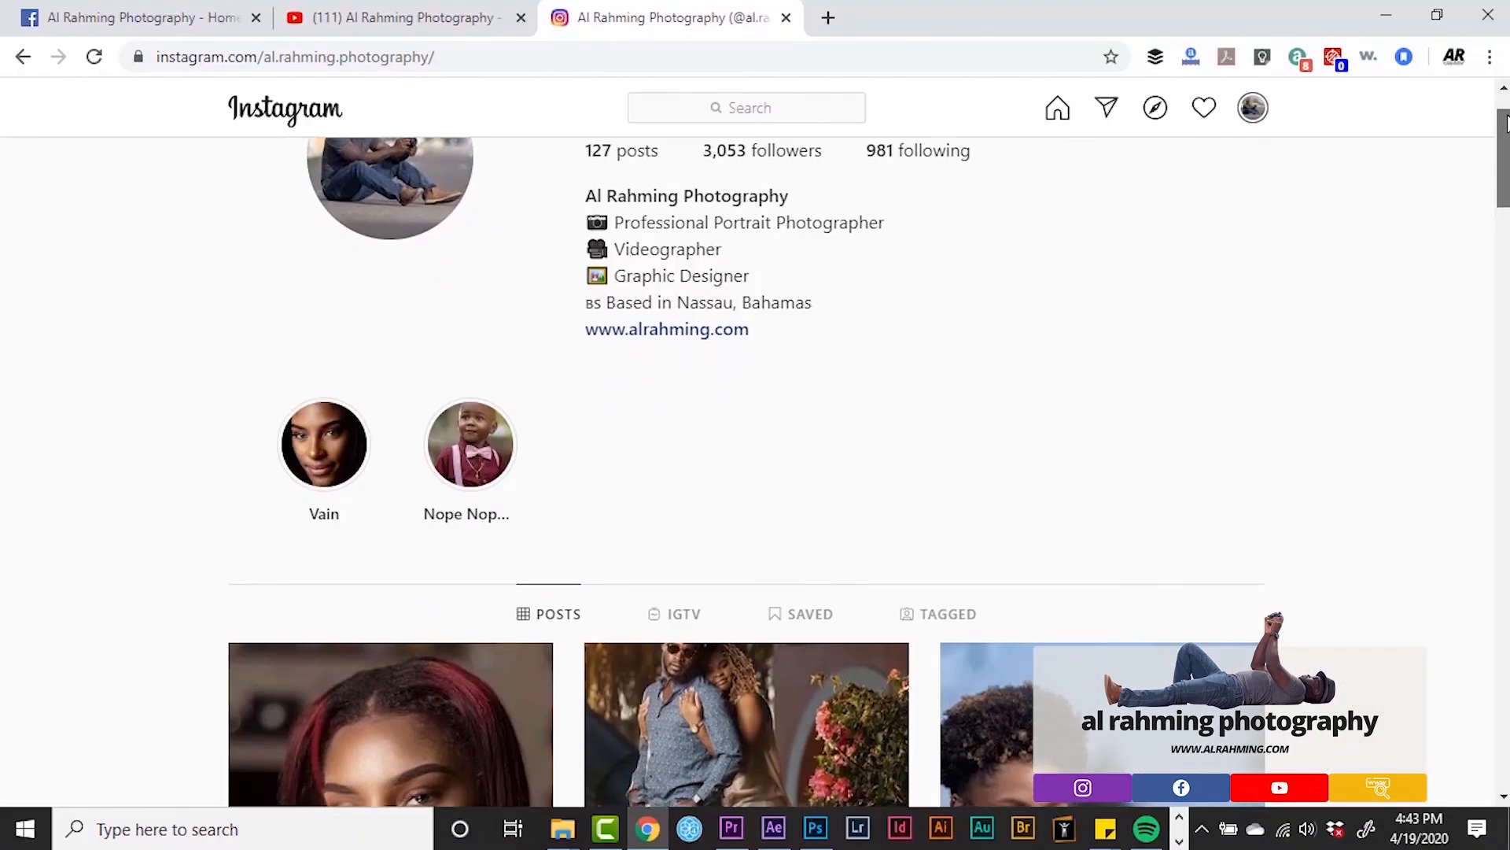
pyautogui.scroll(-2, 1506, 133)
pyautogui.scroll(-5, 1505, 135)
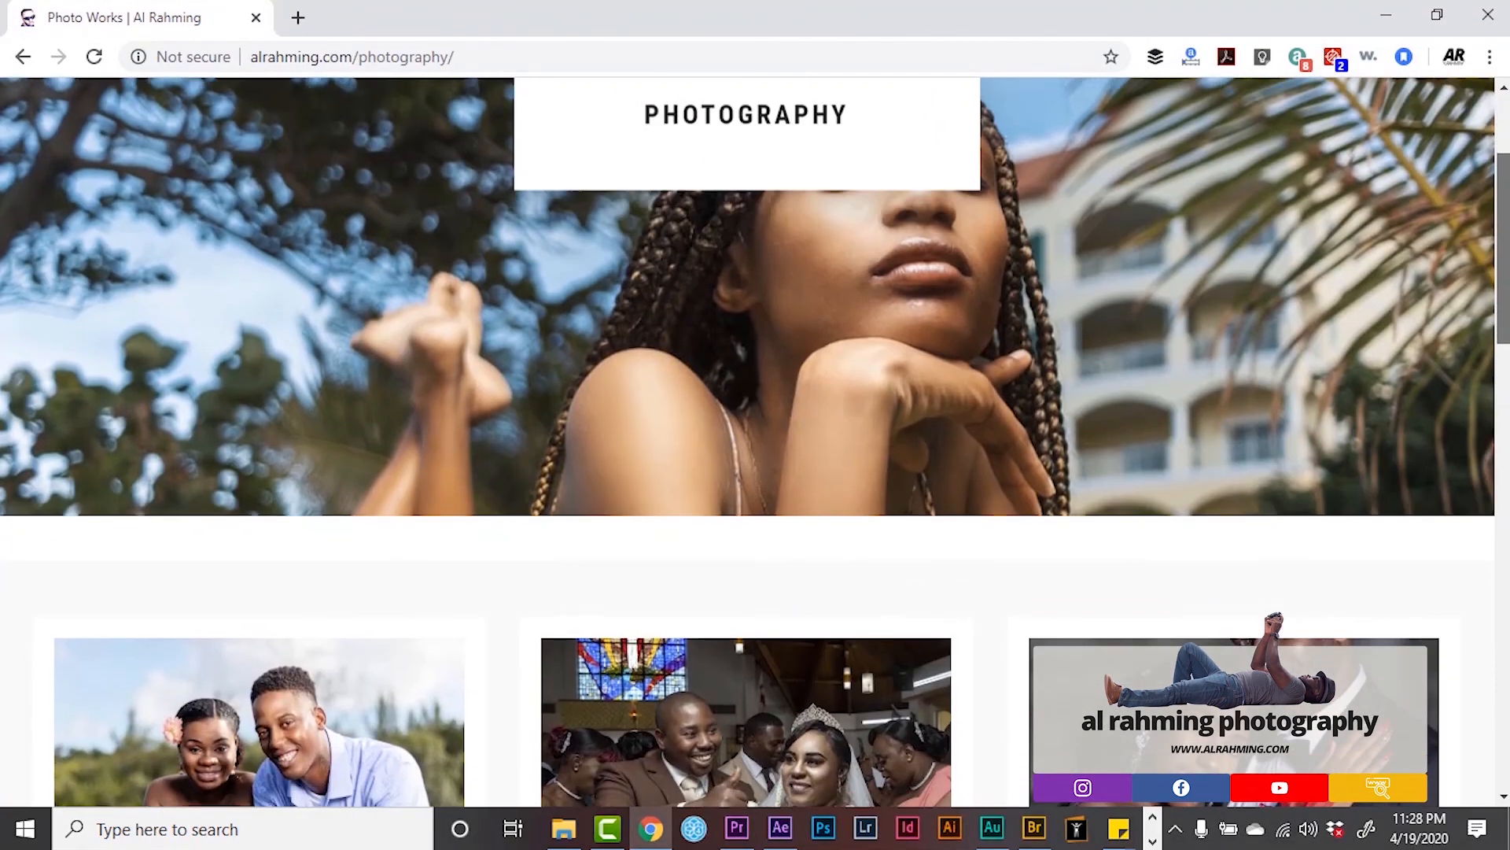
pyautogui.scroll(-2, 755, 440)
pyautogui.scroll(-2, 755, 440)
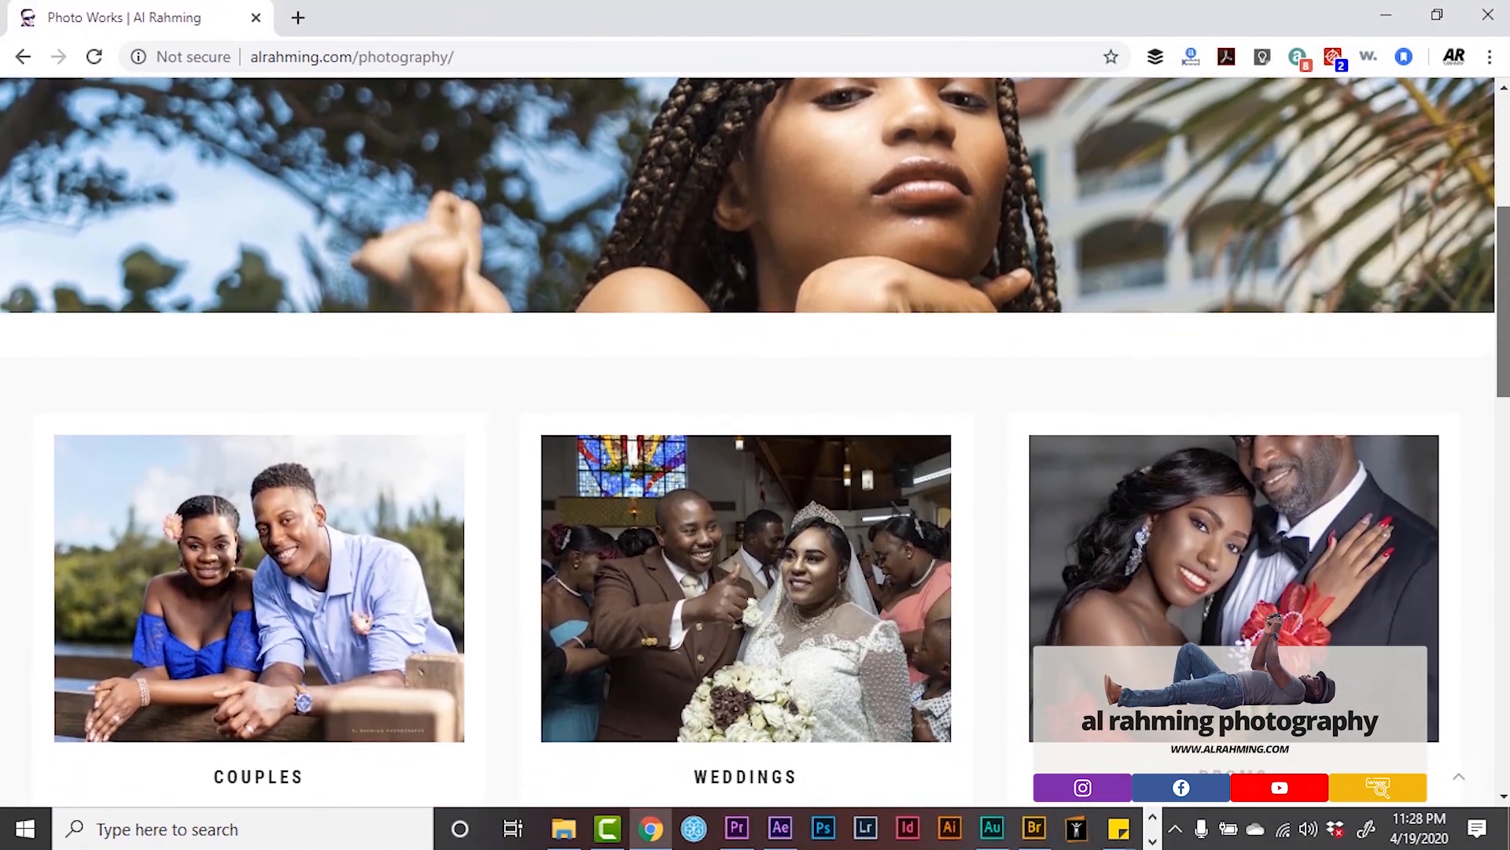